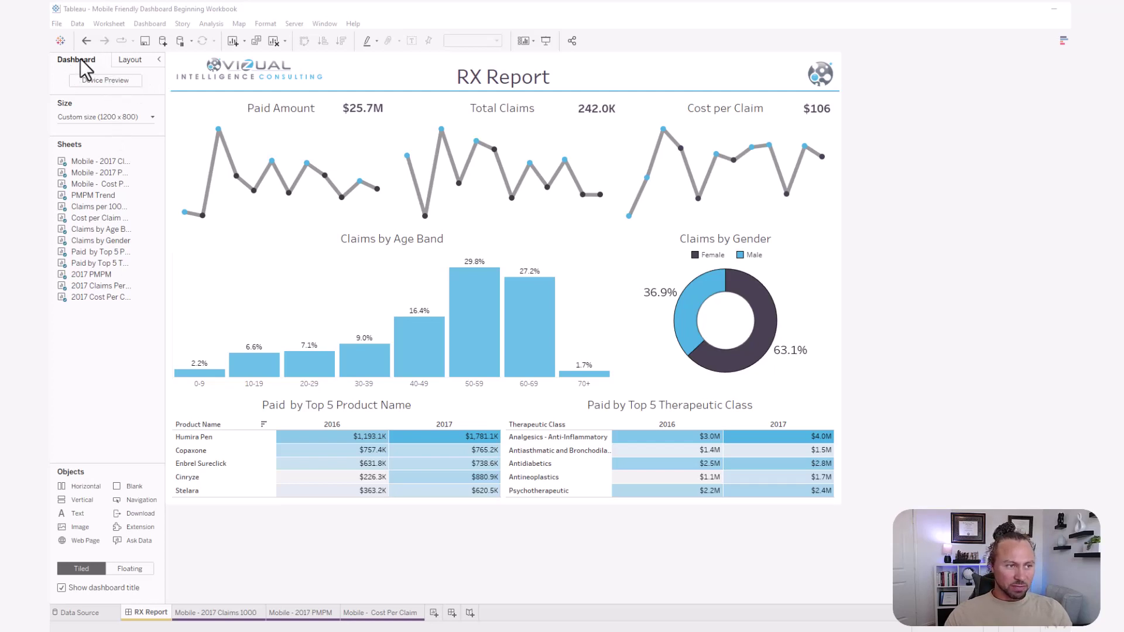
Step: Preview the RX Report dashboard at tablet and phone sizes, and close the device preview
left_click(125, 83)
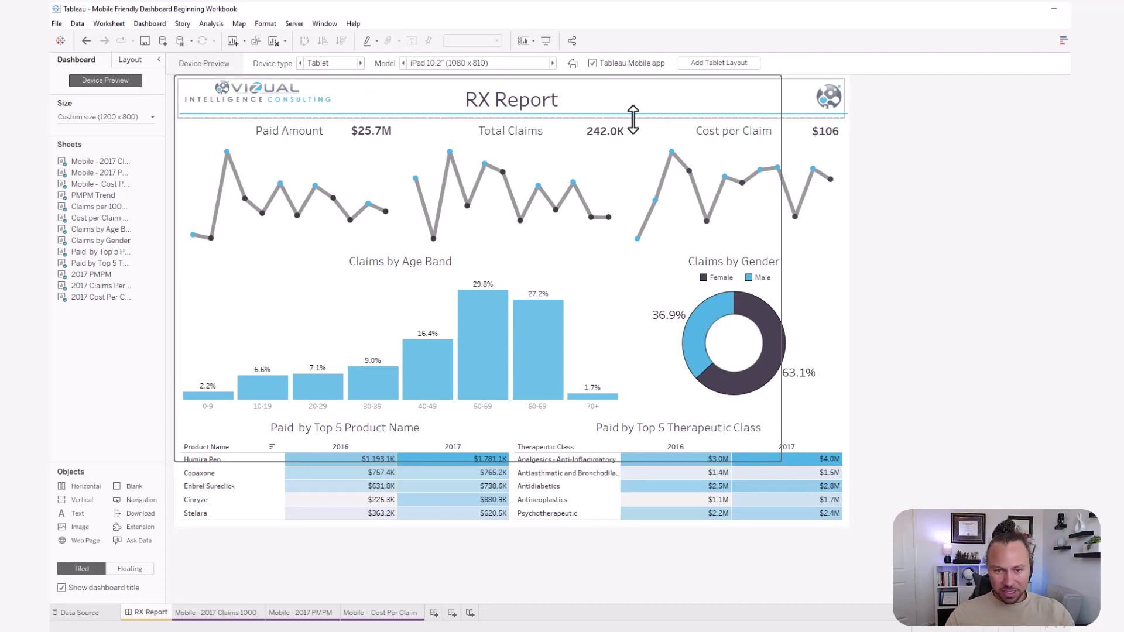
left_click(351, 64)
left_click(325, 91)
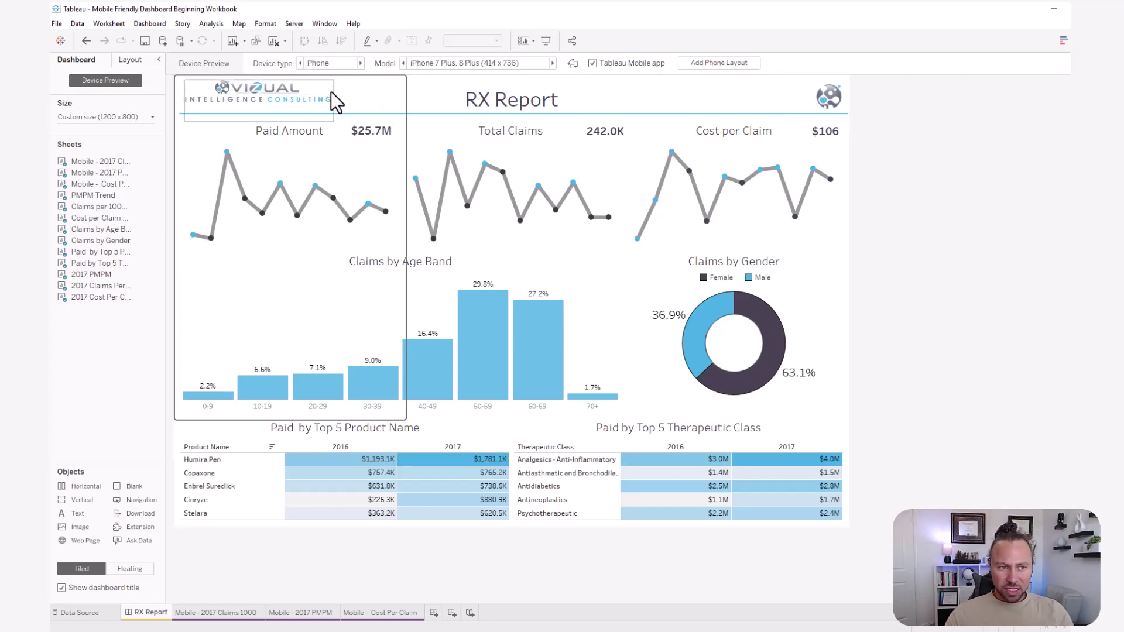
mouse_move(433, 234)
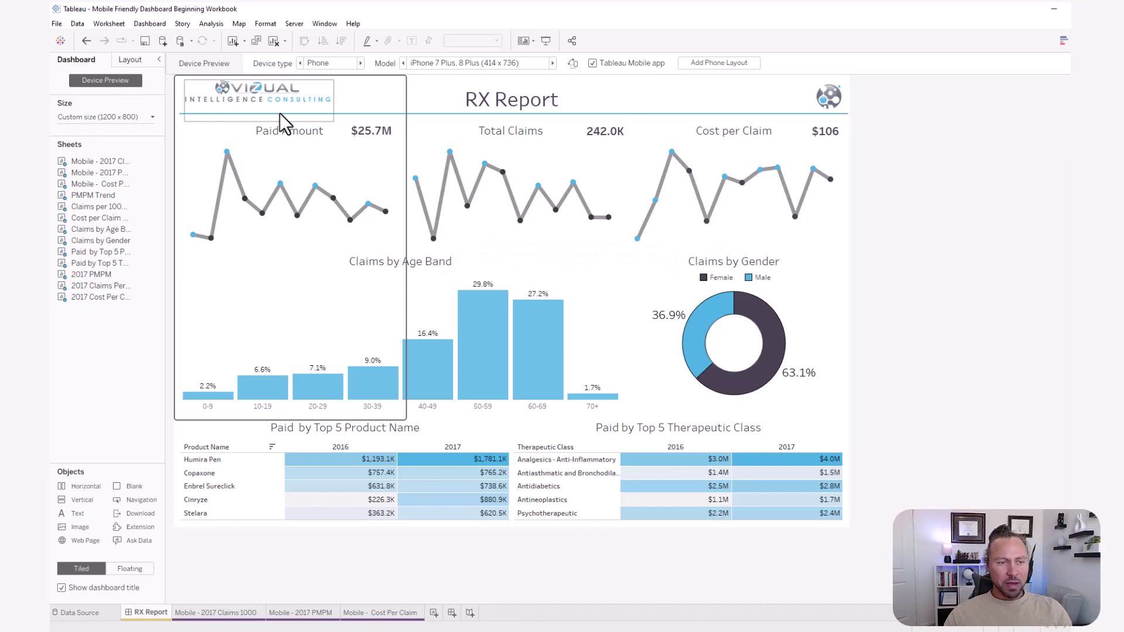
left_click(128, 80)
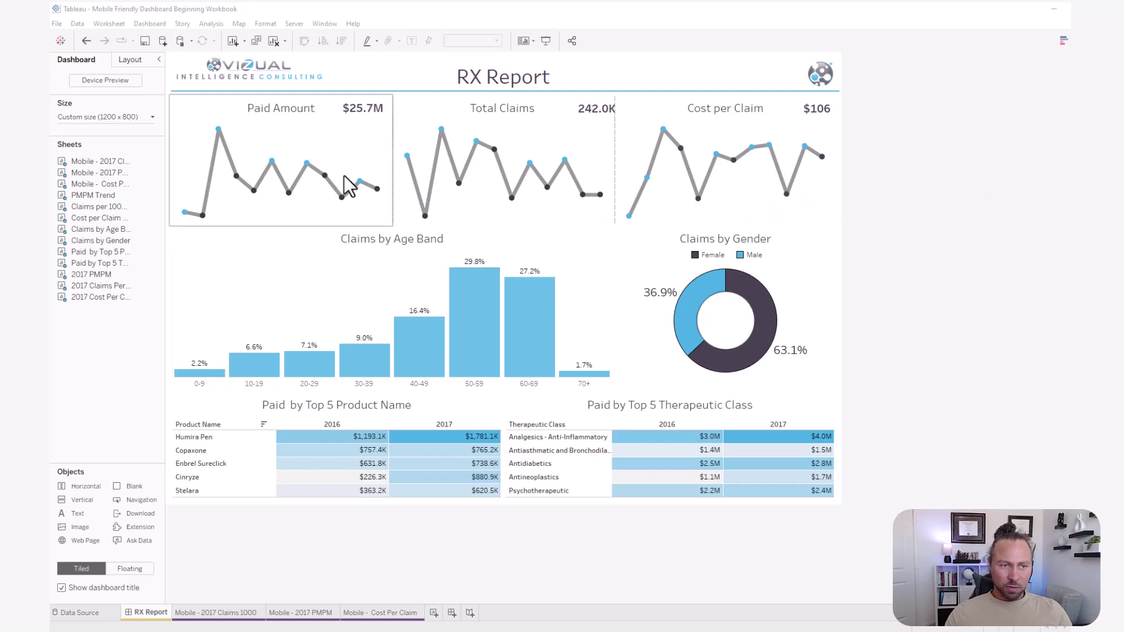
Step: Reopen the device preview and review the available device types and phone models
left_click(123, 84)
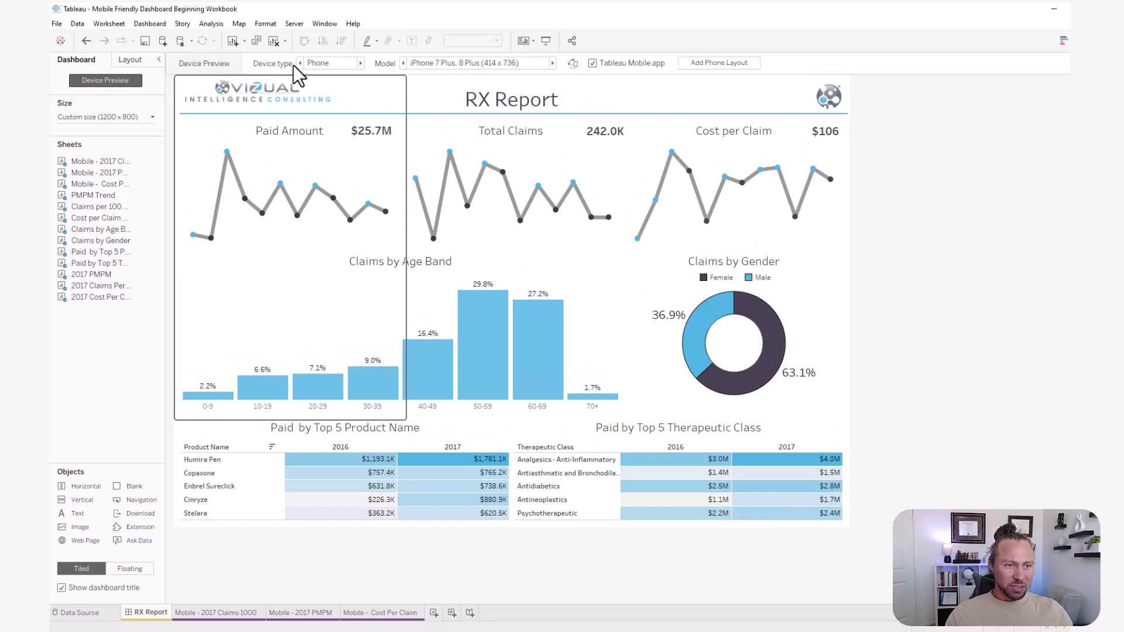
left_click(350, 65)
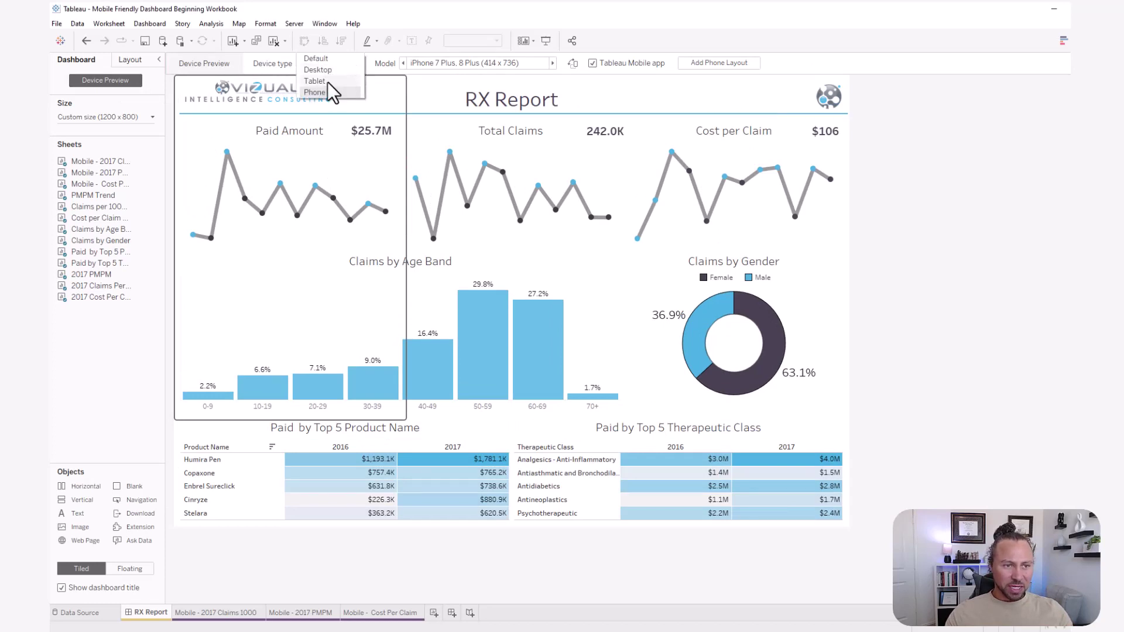
left_click(468, 63)
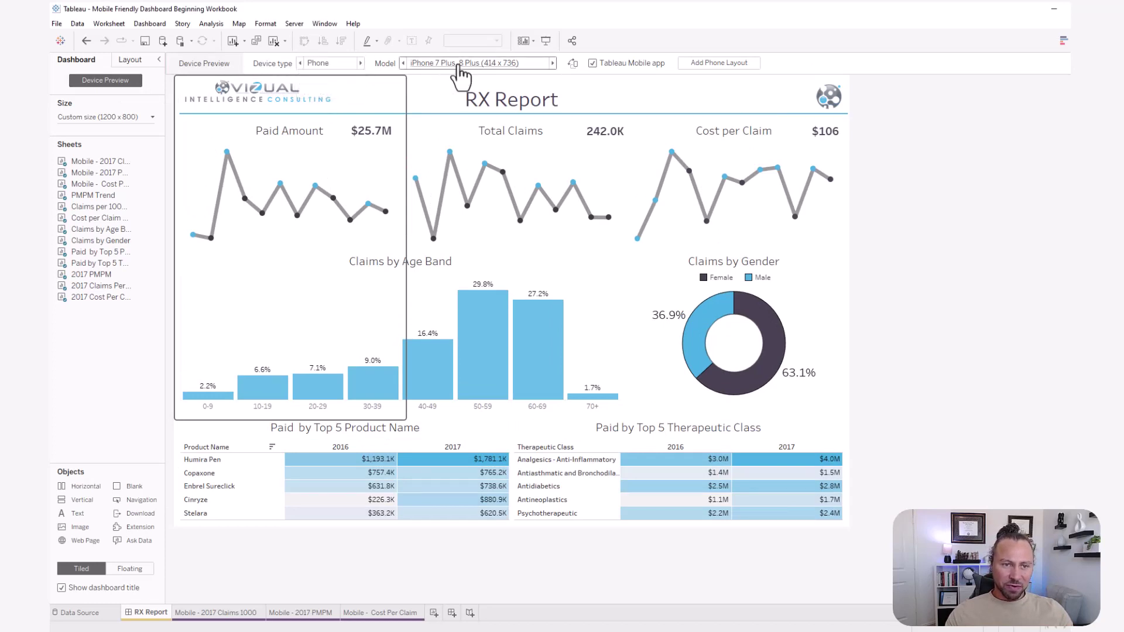
left_click(458, 65)
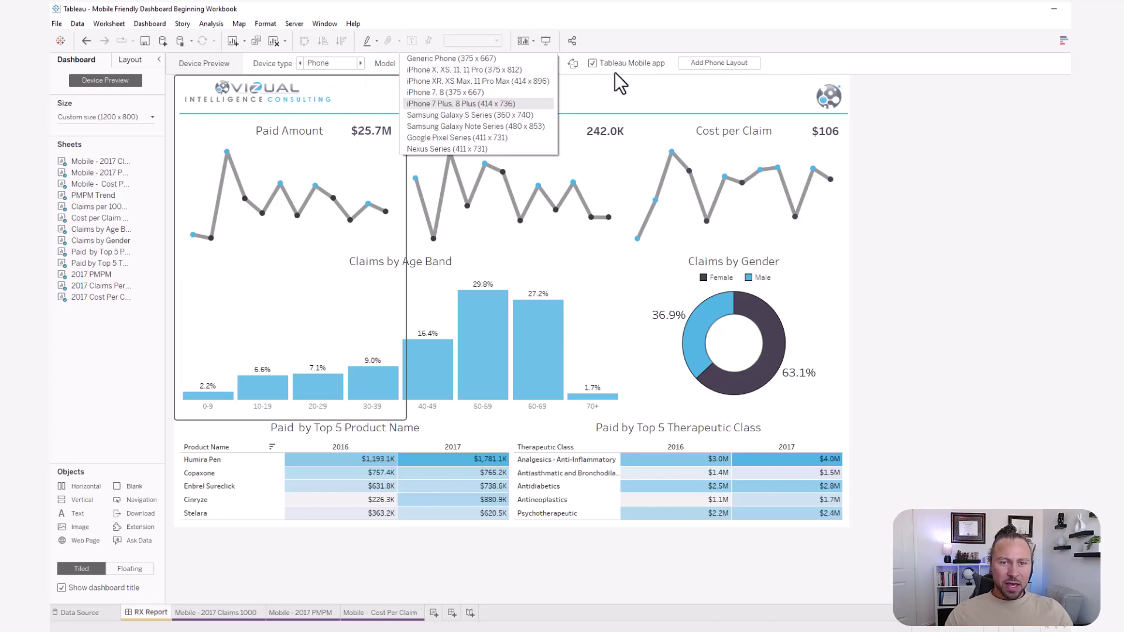
Step: Turn the Tableau Mobile app option off and back on to compare the phone frame over the dashboard
left_click(595, 65)
left_click(596, 66)
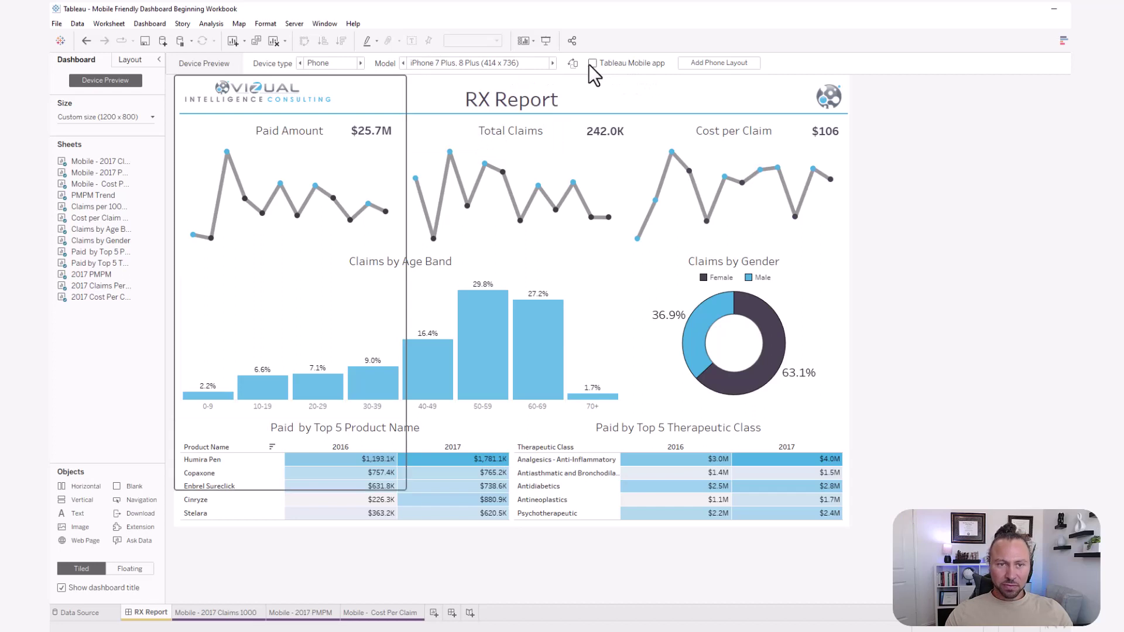
left_click(591, 63)
mouse_move(427, 366)
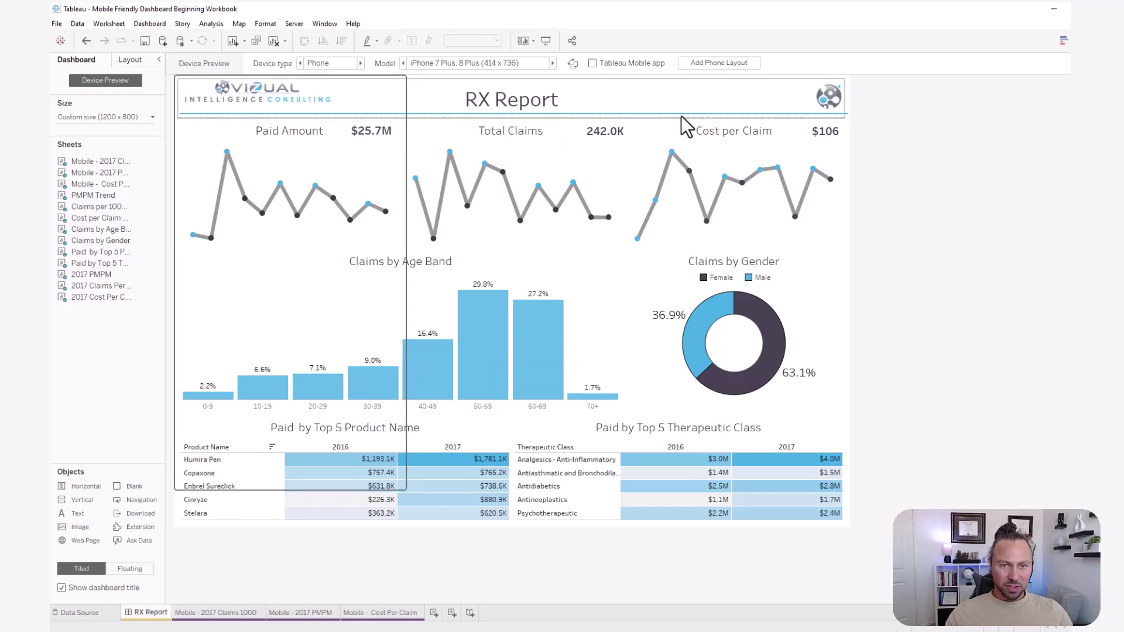
left_click(609, 64)
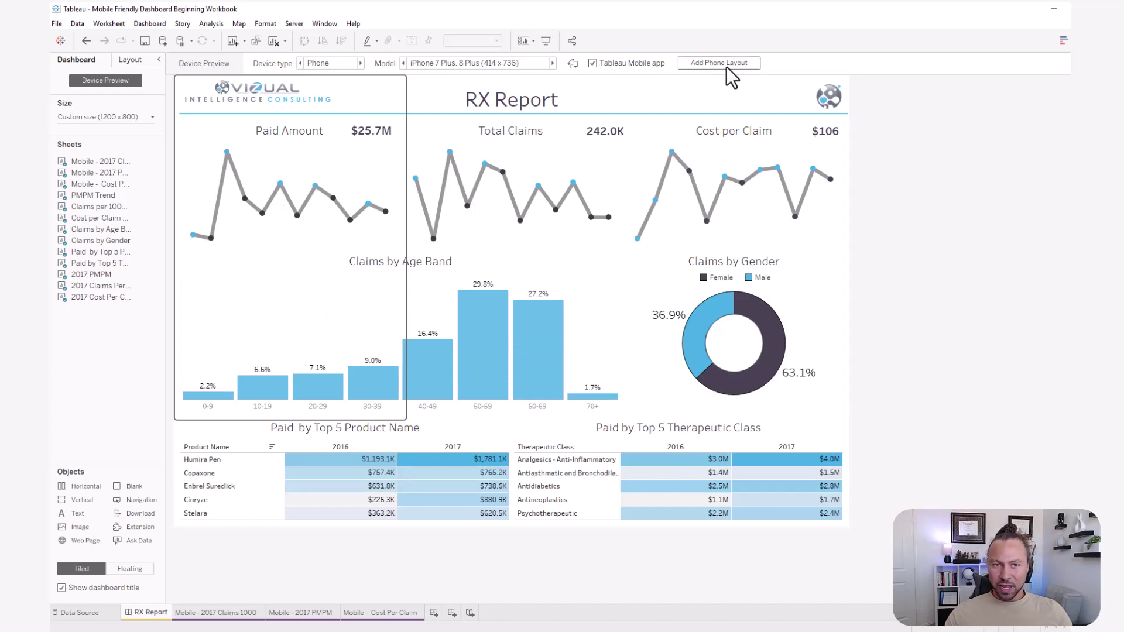
Step: Switch the preview's device type to Desktop and compare the Large Desktop Monitor, Medium Desktop Monitor and iPad Pro 12.9-inch models
left_click(331, 63)
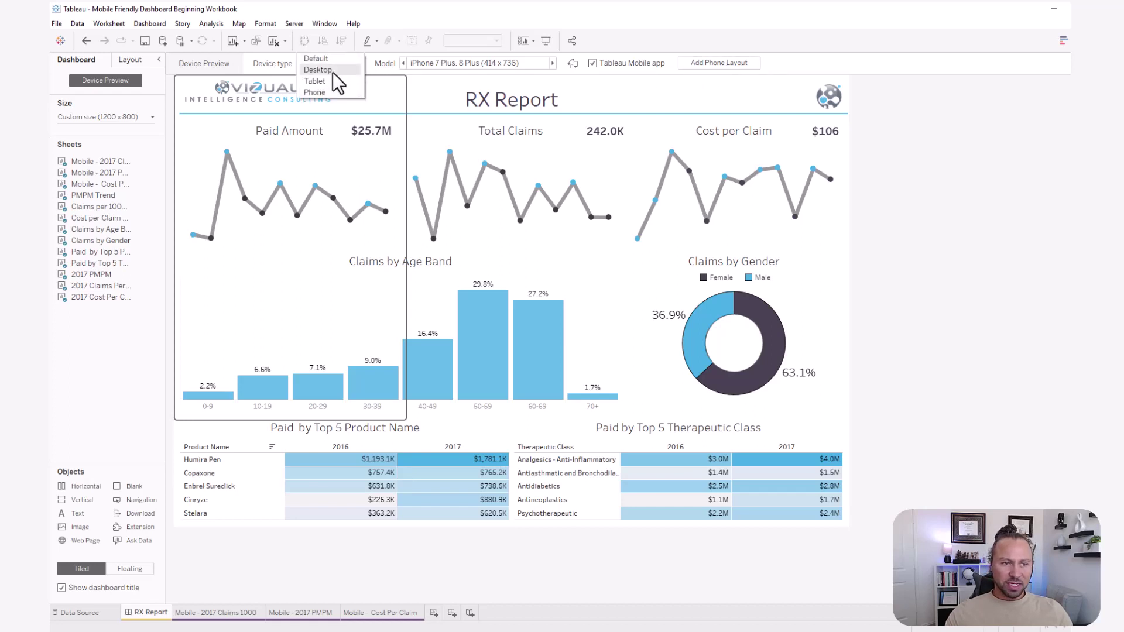
left_click(333, 71)
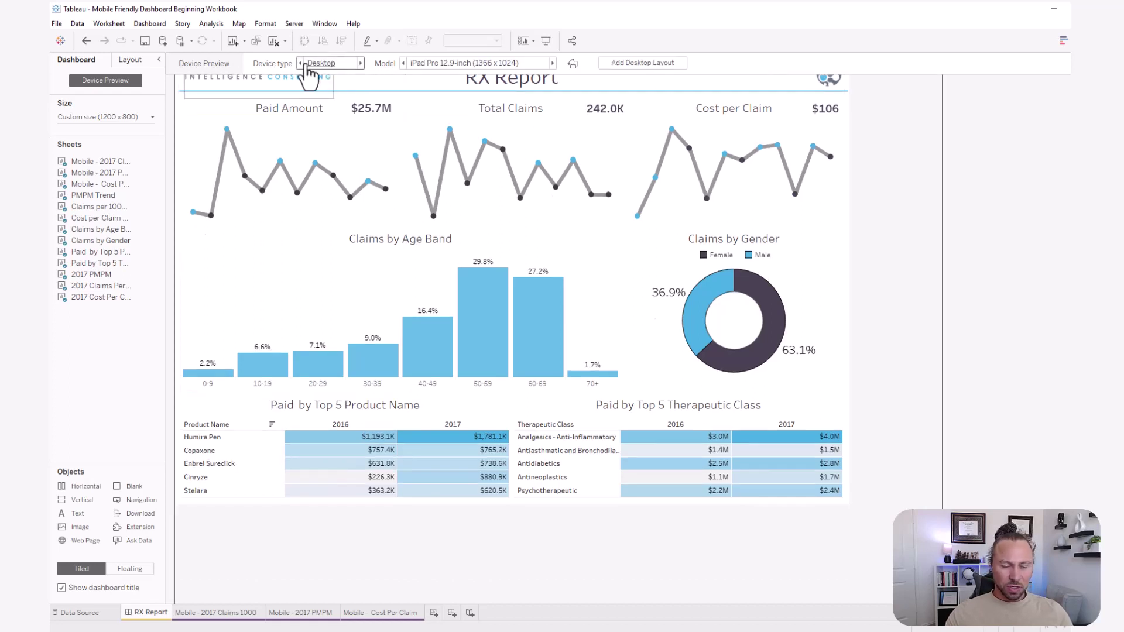
left_click(474, 66)
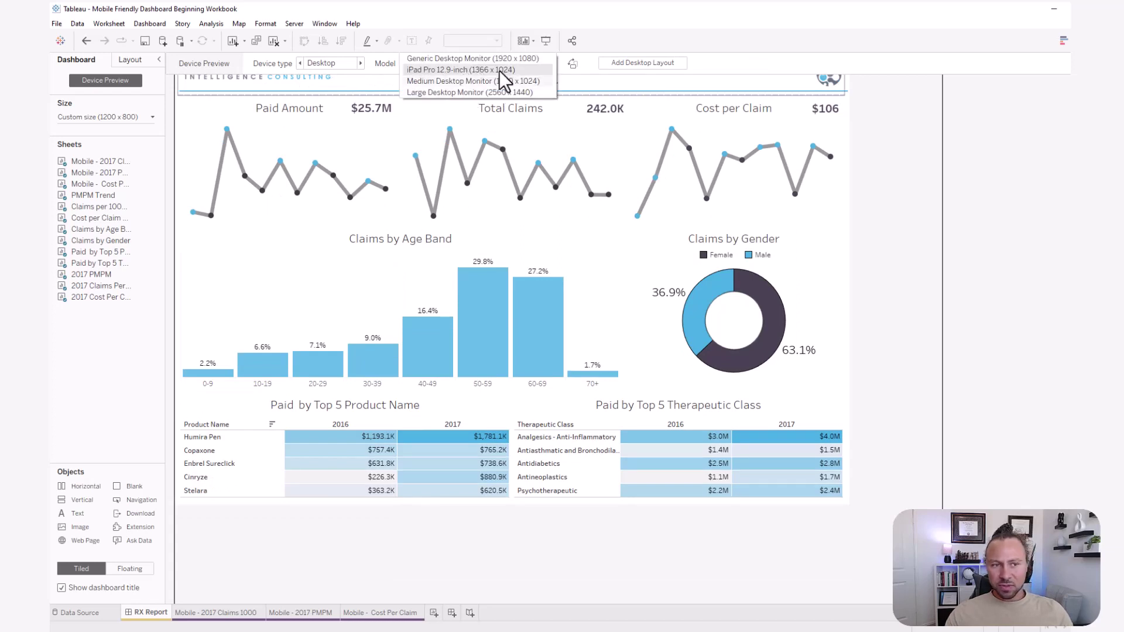
left_click(475, 92)
left_click(465, 71)
left_click(467, 82)
left_click(462, 66)
left_click(461, 76)
left_click(462, 71)
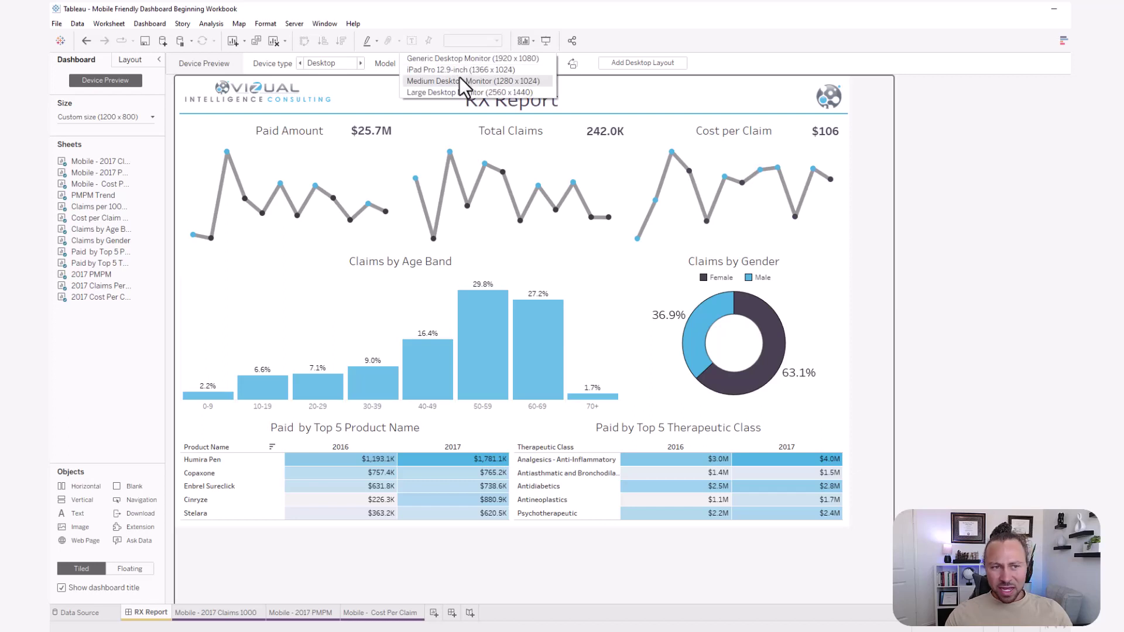
left_click(462, 69)
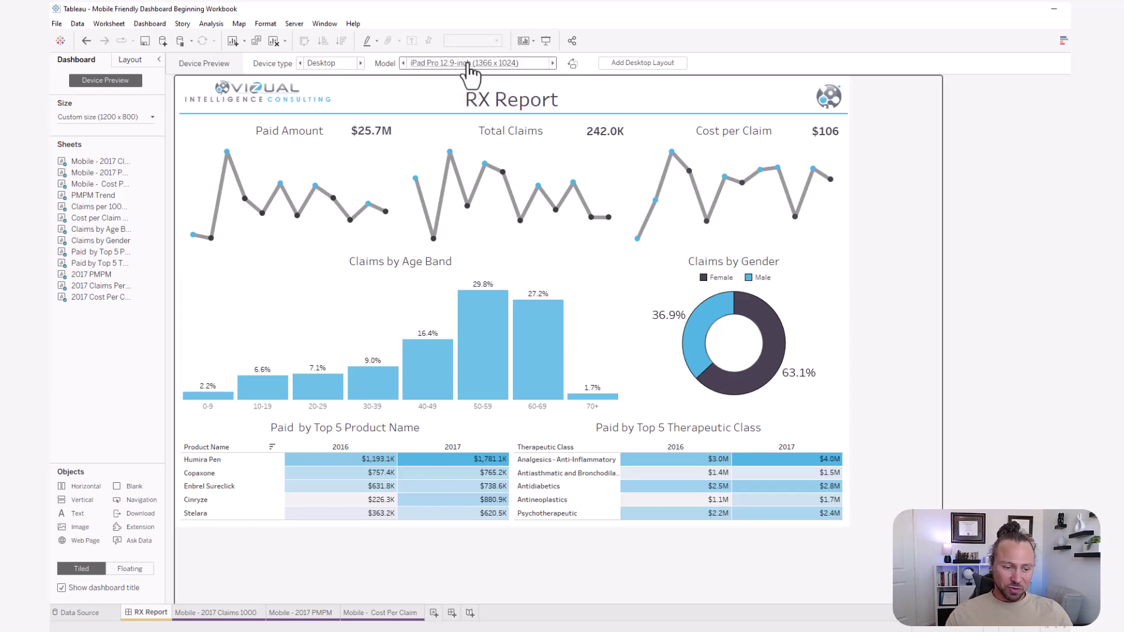
Step: Set the preview model to Generic Desktop Monitor (1920 x 1080) and add a desktop layout to the dashboard
left_click(469, 67)
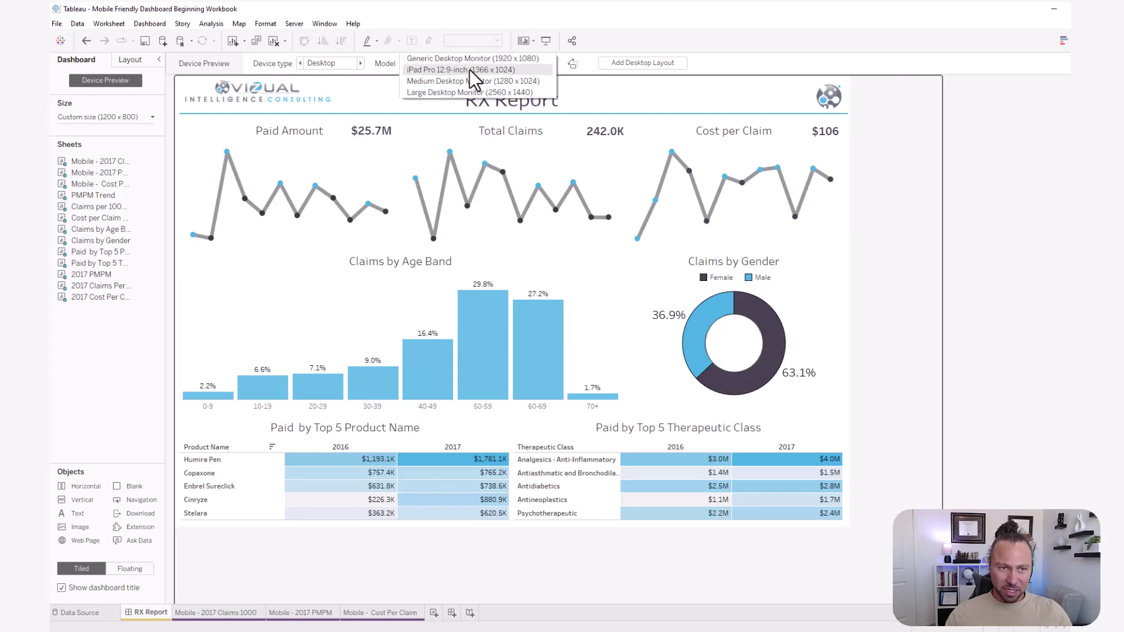
left_click(481, 60)
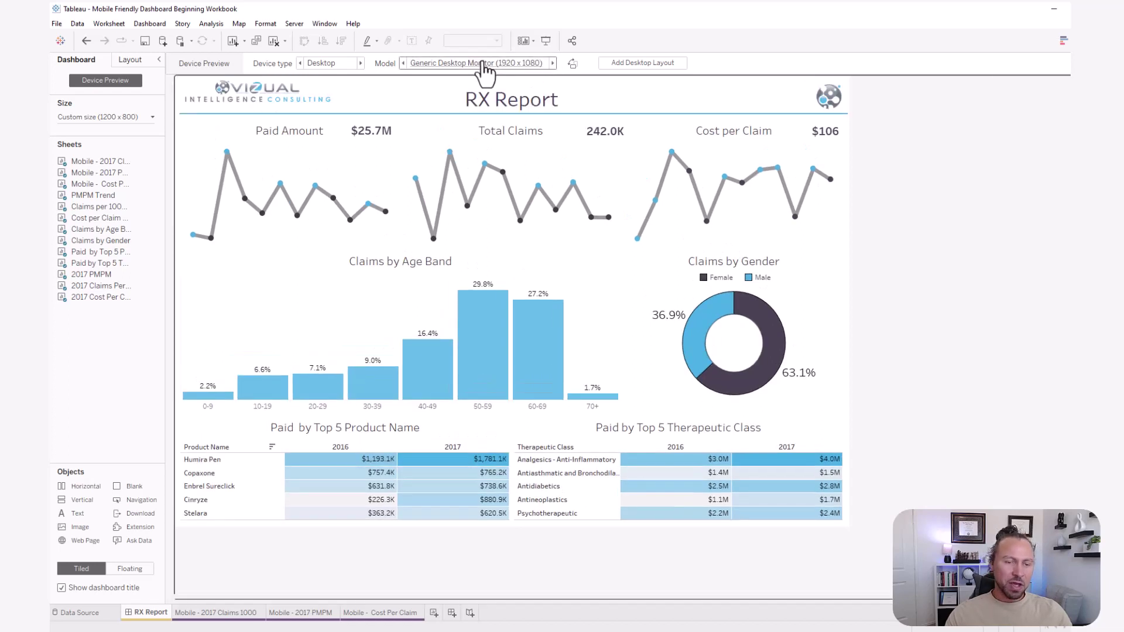
left_click(481, 67)
left_click(490, 72)
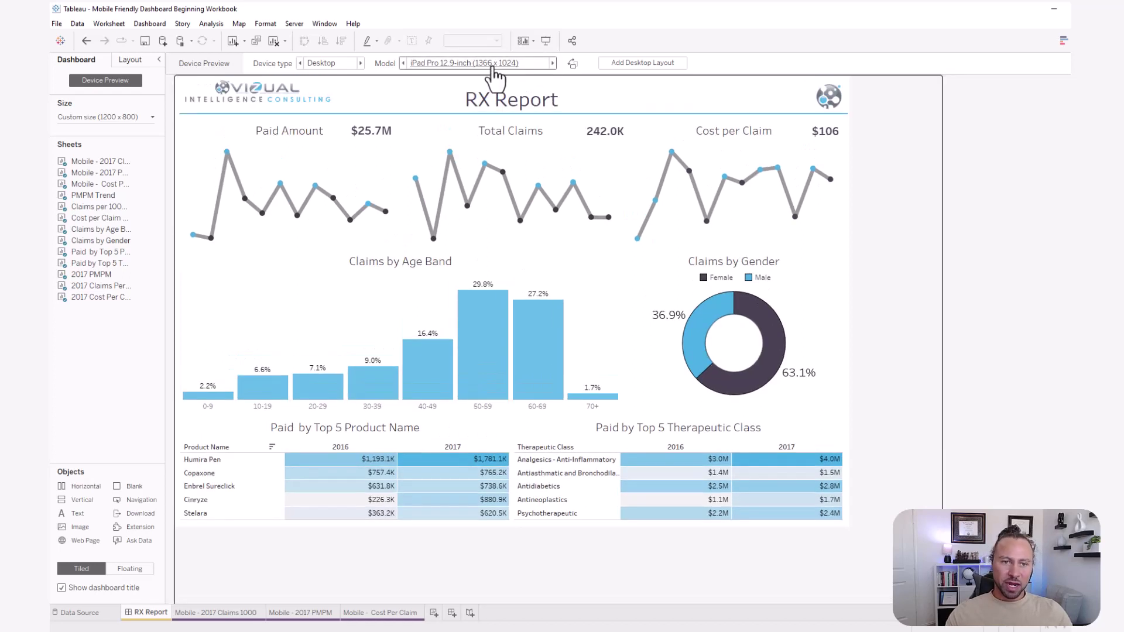
left_click(487, 68)
left_click(487, 58)
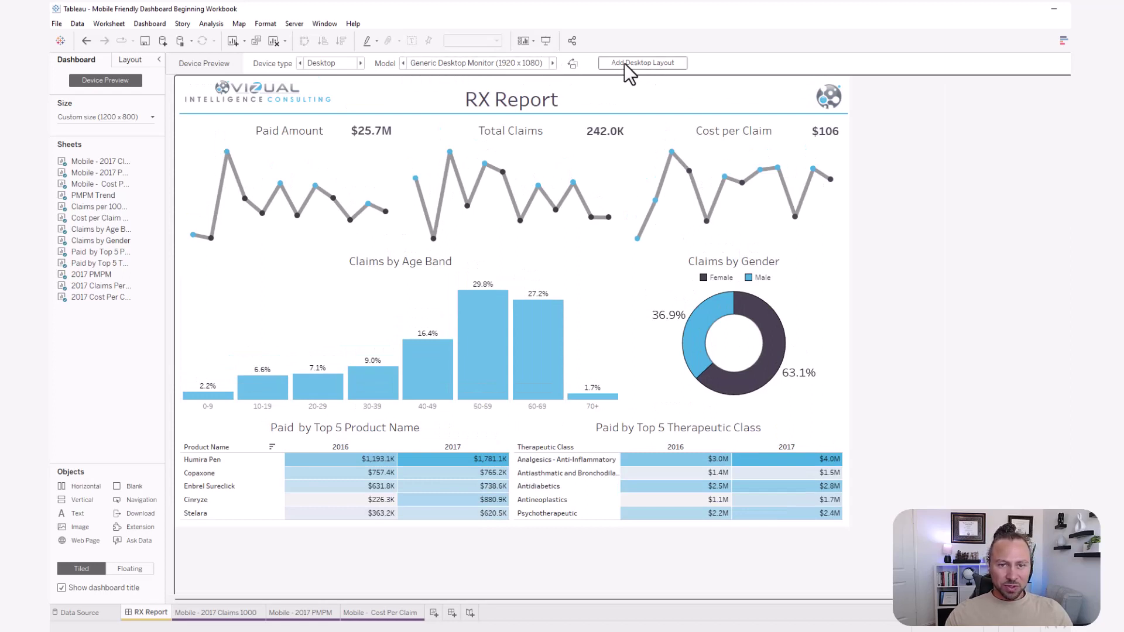
left_click(647, 66)
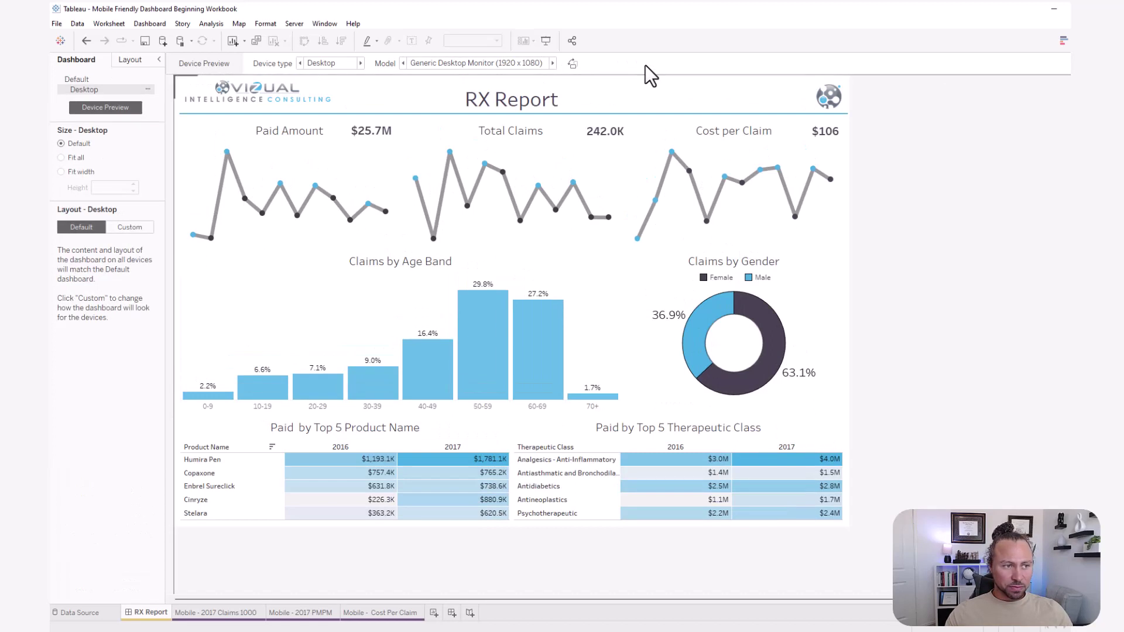
Step: Compare the dashboard's Default layout with its Desktop layout
left_click(86, 80)
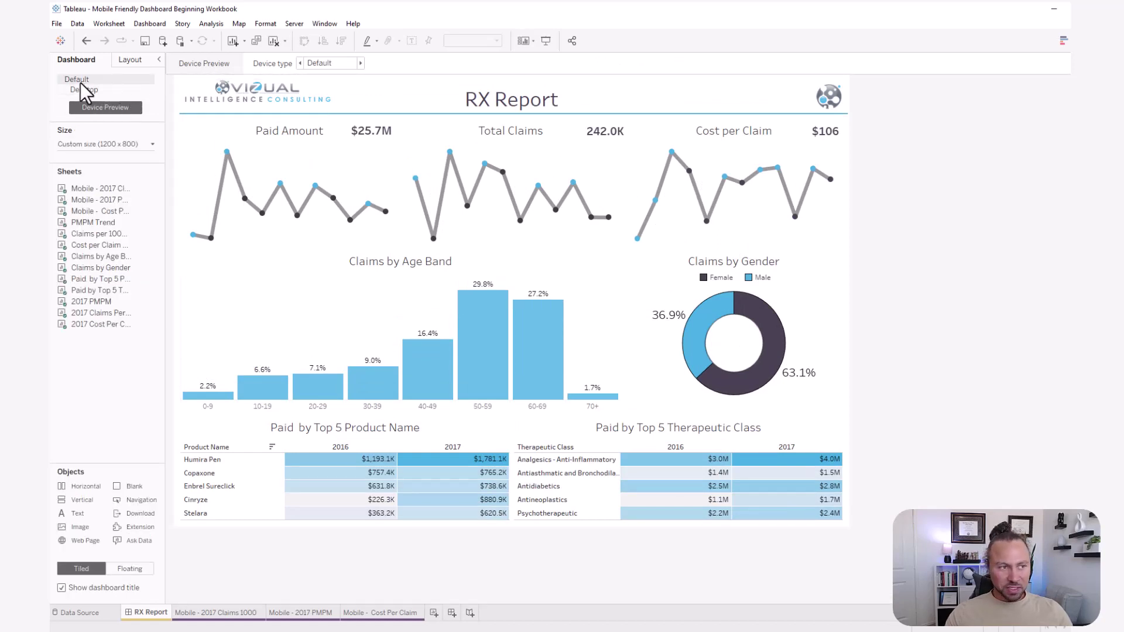
left_click(85, 90)
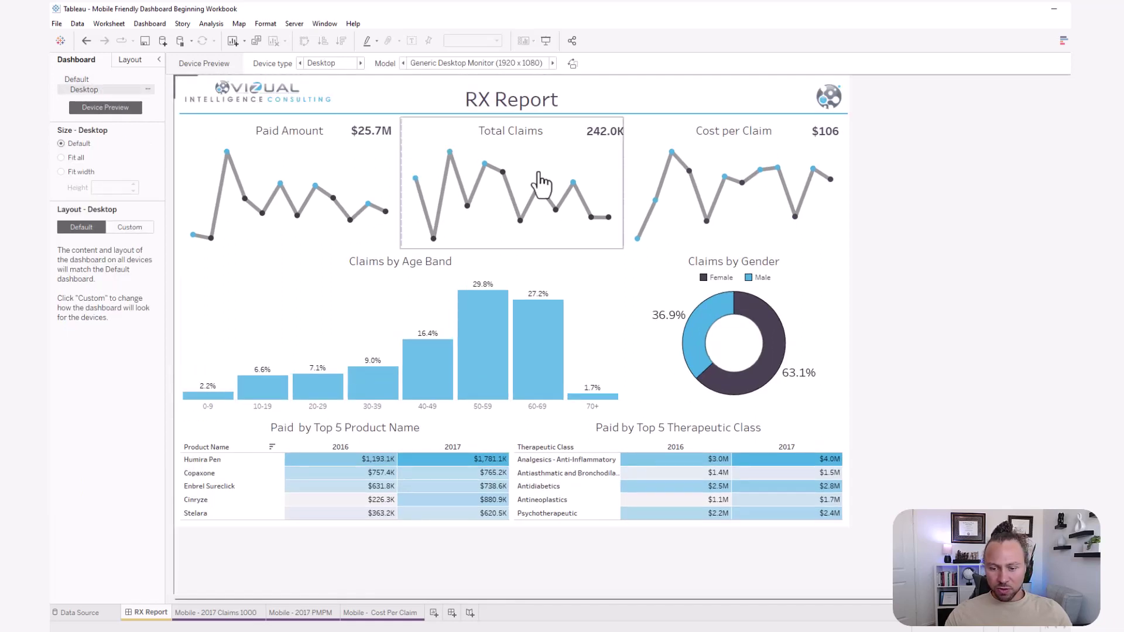
scroll(829, 299, "down", 2)
scroll(861, 361, "down", 1)
scroll(863, 369, "up", 3)
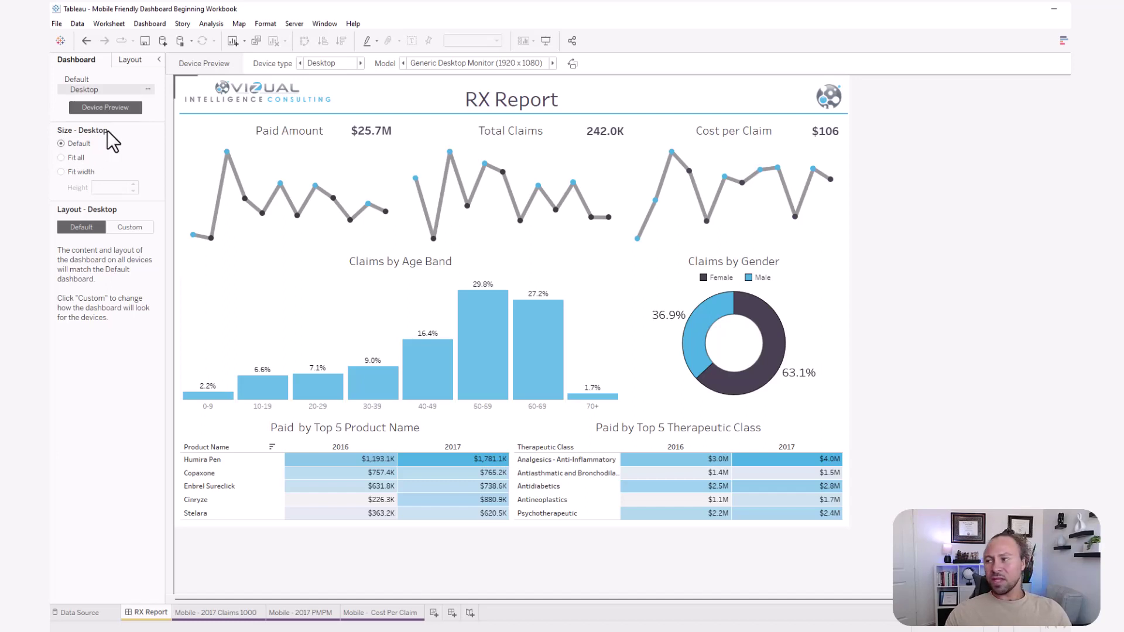
Step: Switch the device type to Tablet and preview the Samsung Galaxy Tab 10, Nexus 9, 10 and Fire HD 10 models
left_click(331, 63)
left_click(314, 82)
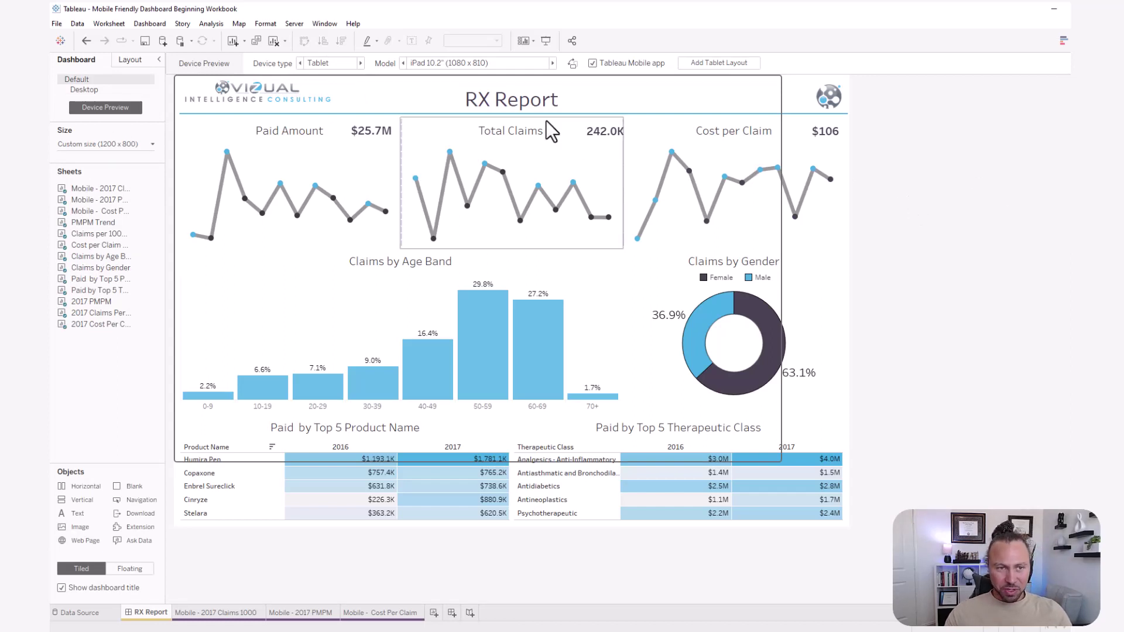
left_click(533, 63)
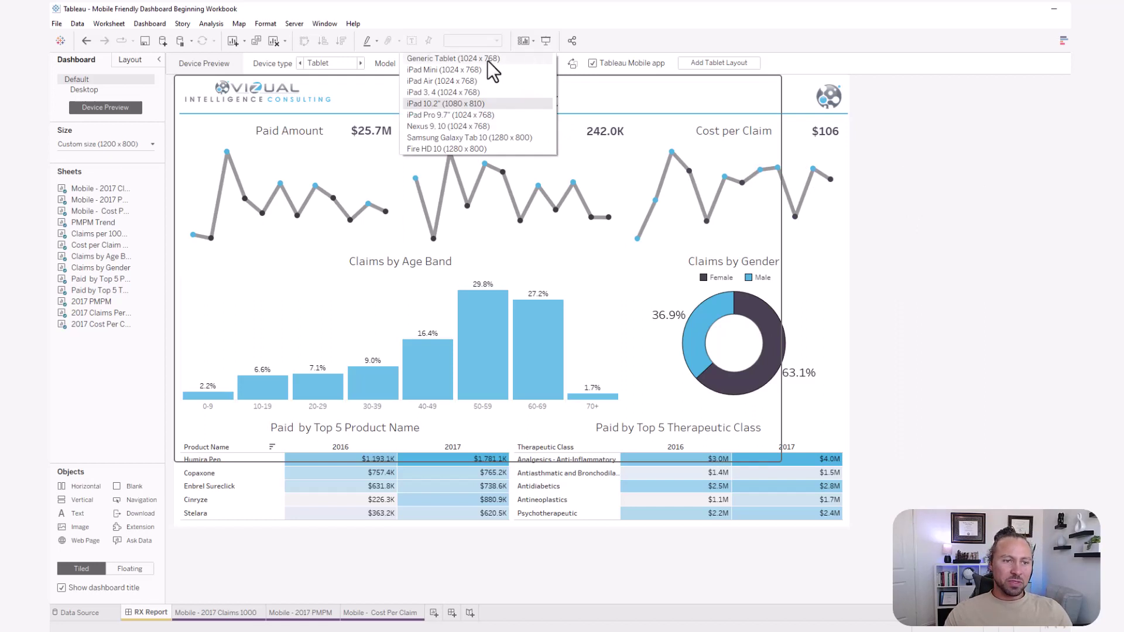
left_click(451, 138)
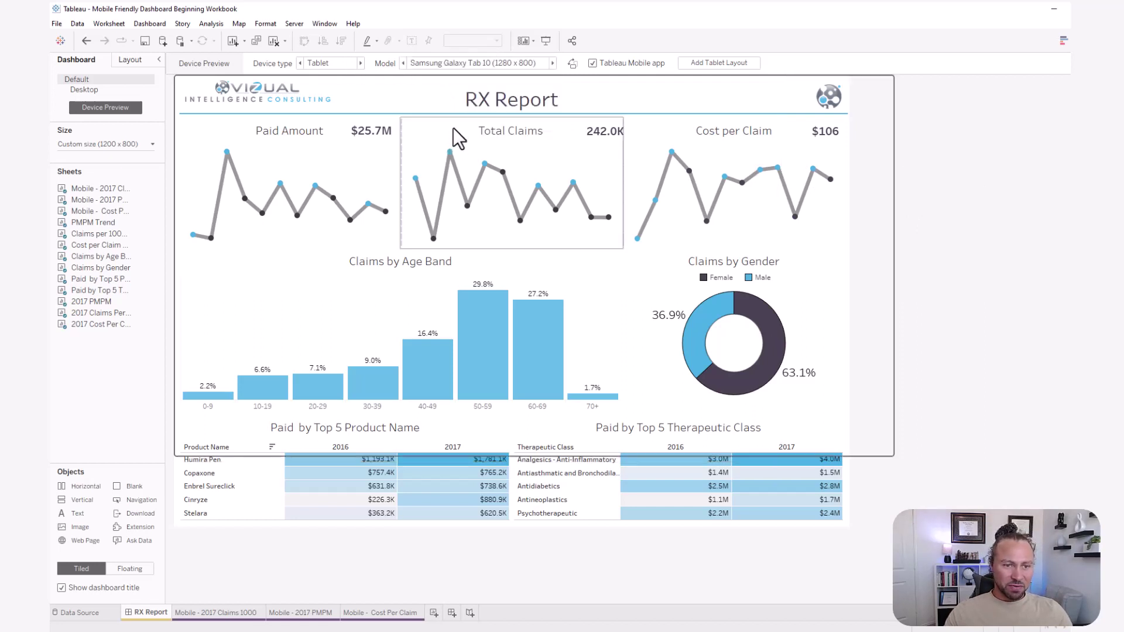
left_click(459, 65)
left_click(454, 120)
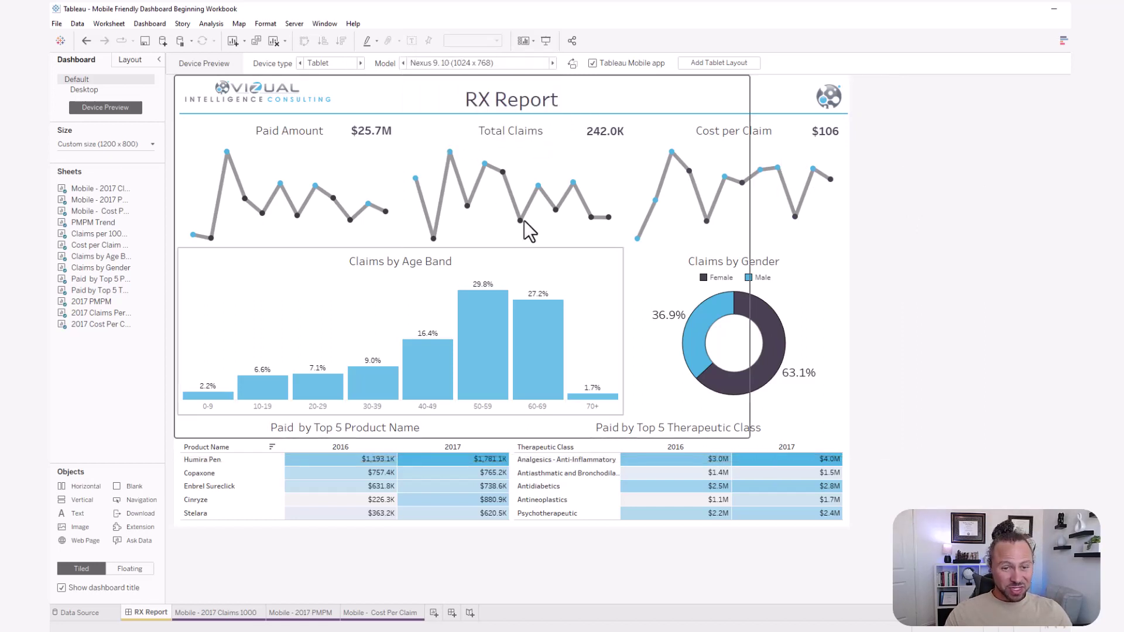
left_click(503, 65)
left_click(473, 147)
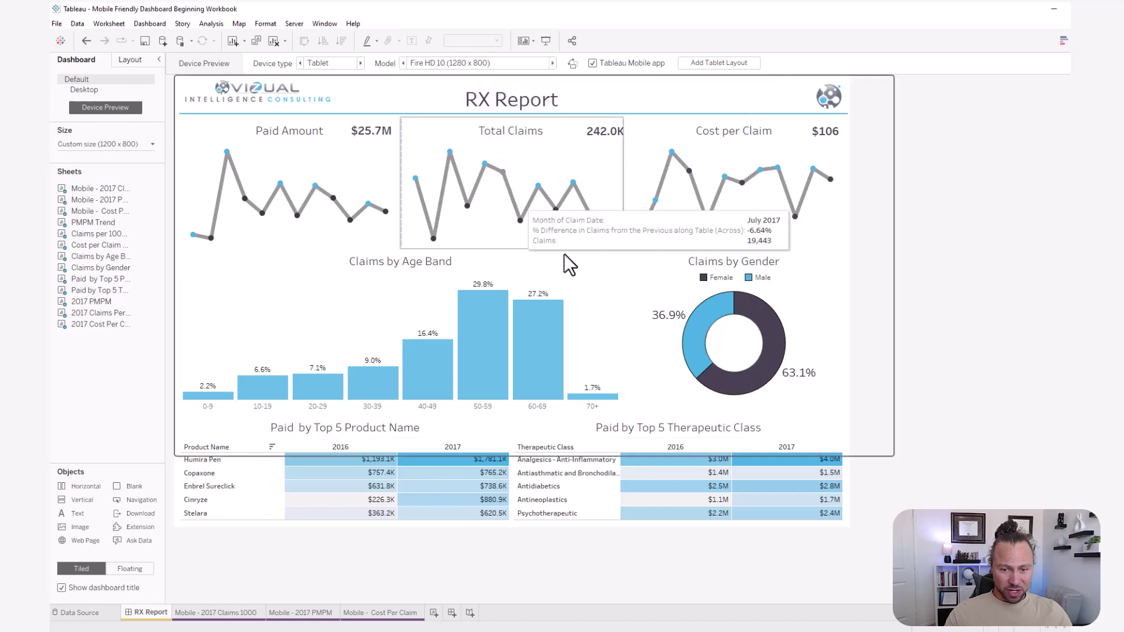
Step: Compare the Generic Tablet model with iPad 10.2" (1080 x 810), settle on the iPad 10.2", and add a tablet layout
left_click(508, 64)
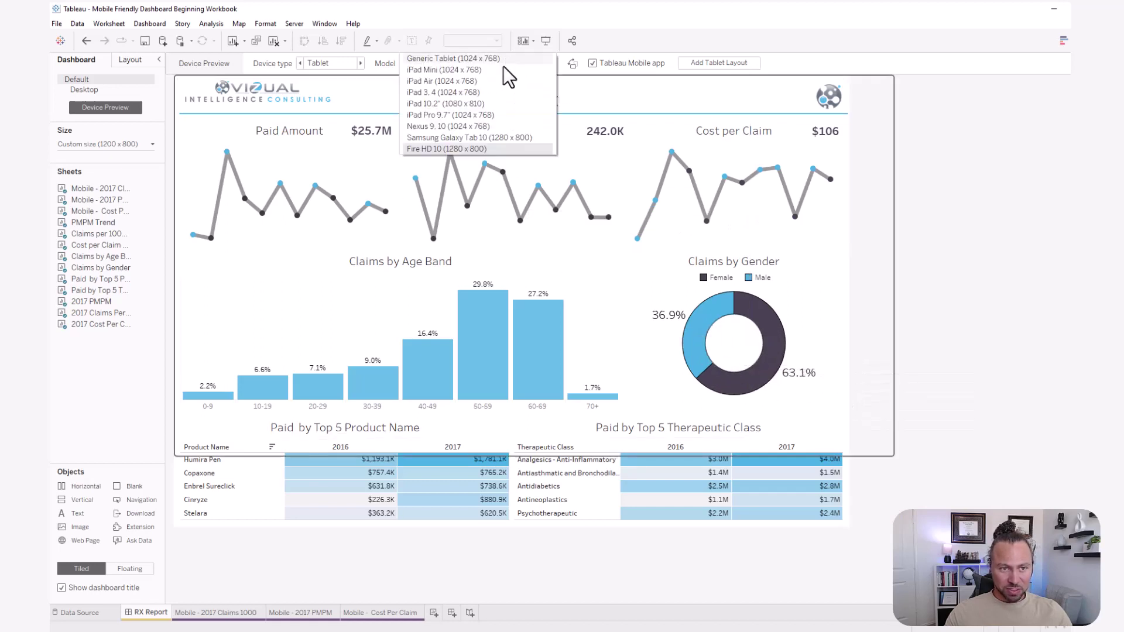
left_click(466, 108)
left_click(443, 65)
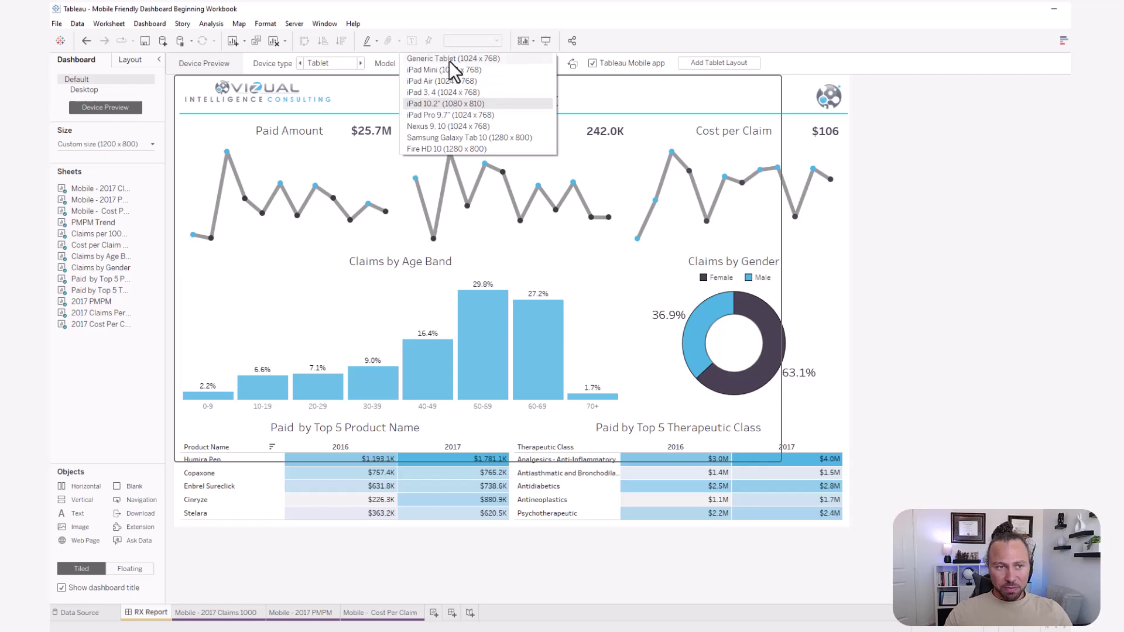
left_click(452, 59)
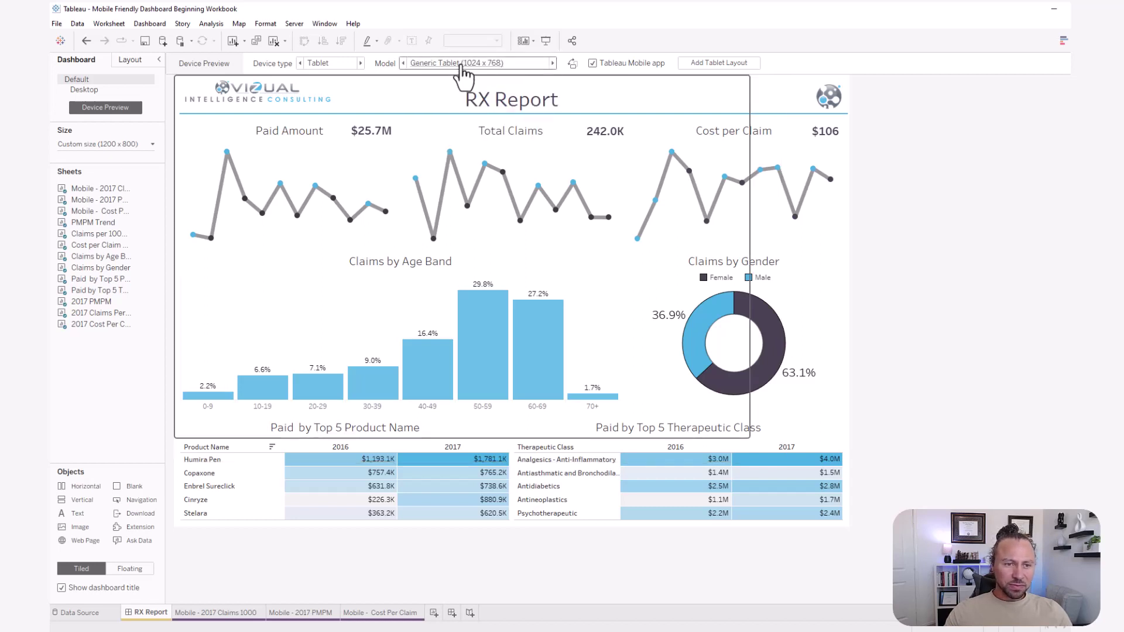
left_click(463, 64)
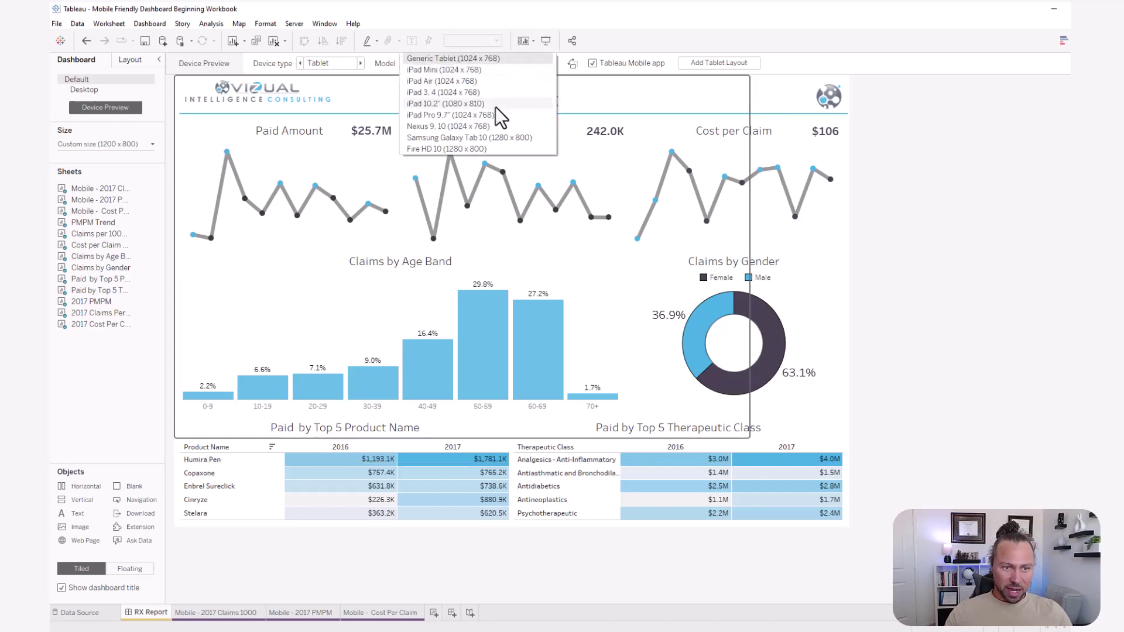
left_click(428, 103)
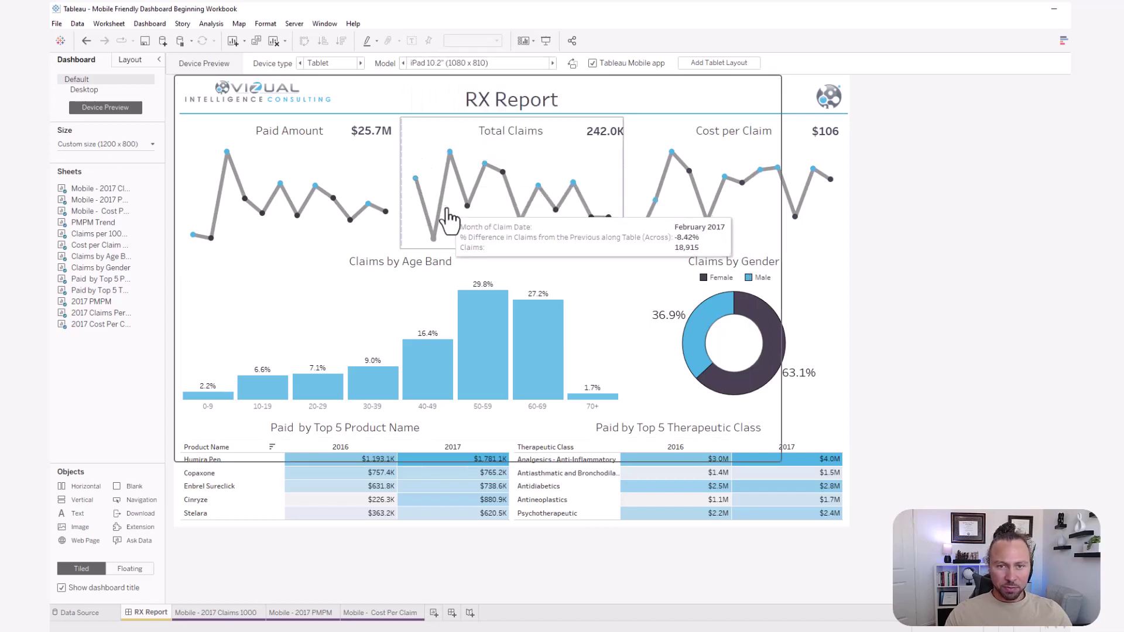
left_click(725, 65)
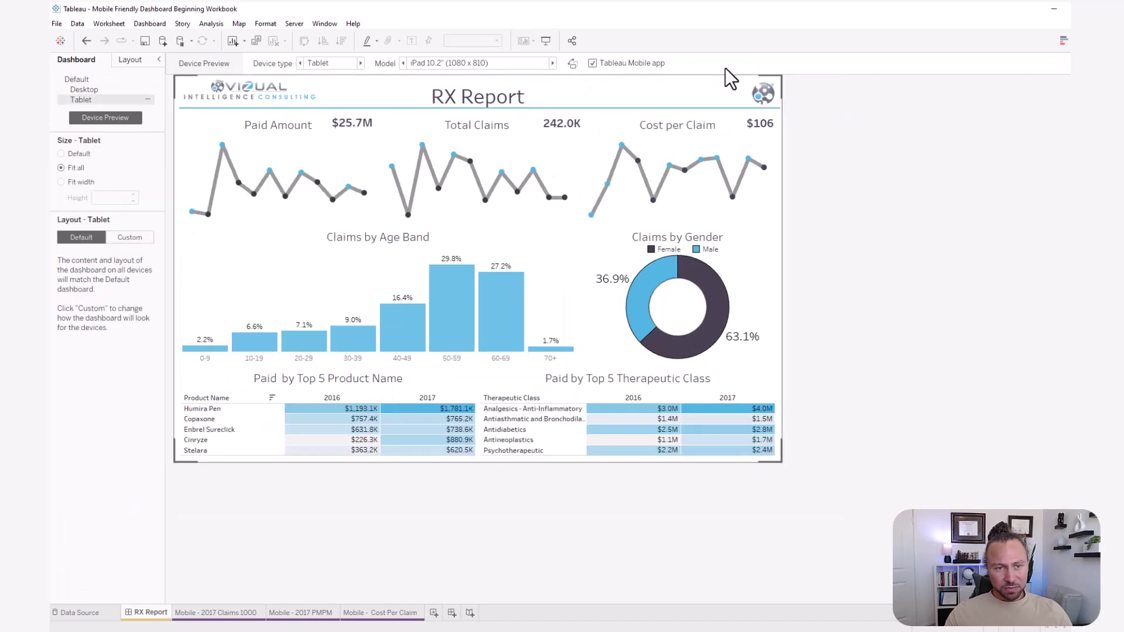
Step: Move the boundary above the two top-5 tables slightly upward in the Tablet layout, then select the logo and the Paid Amount total
mouse_move(755, 164)
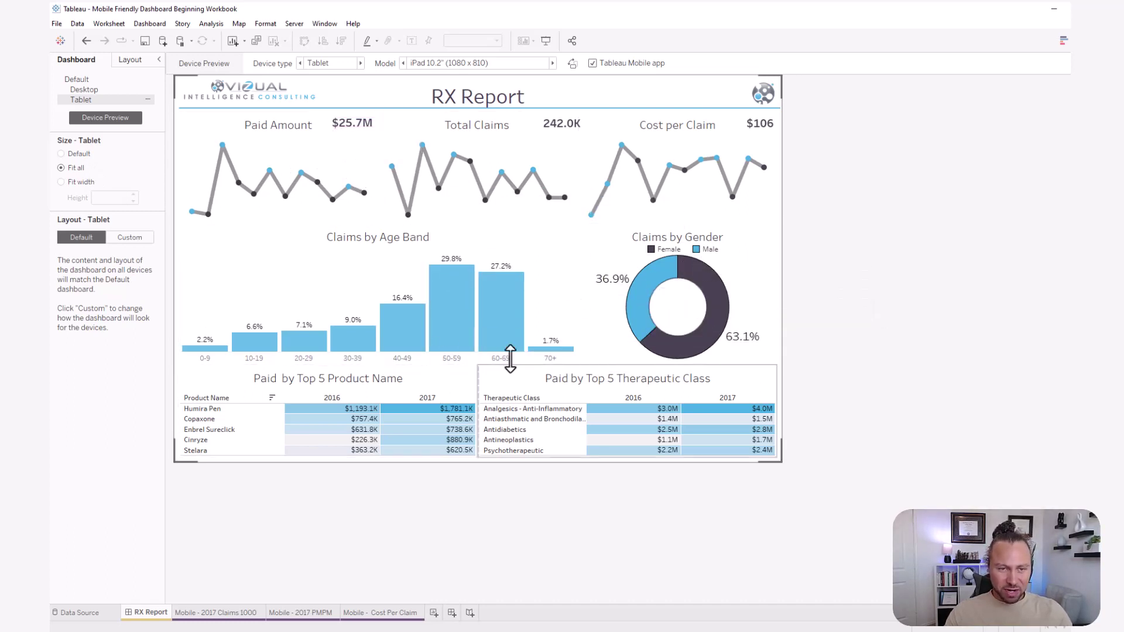
left_click_drag(473, 367, 468, 357)
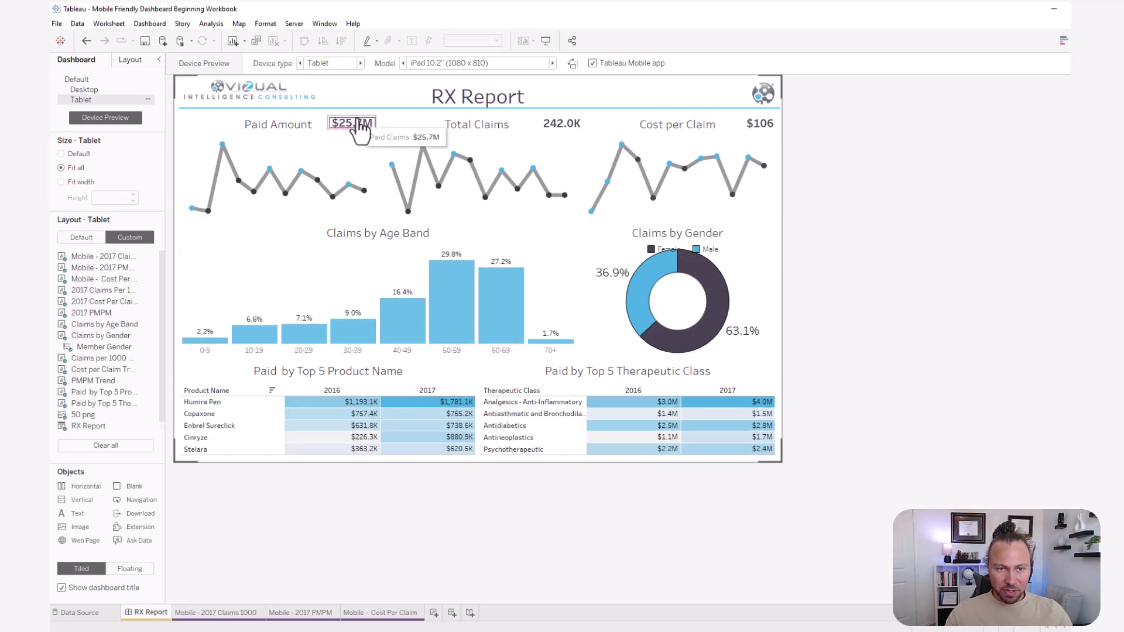
left_click(258, 93)
left_click(353, 126)
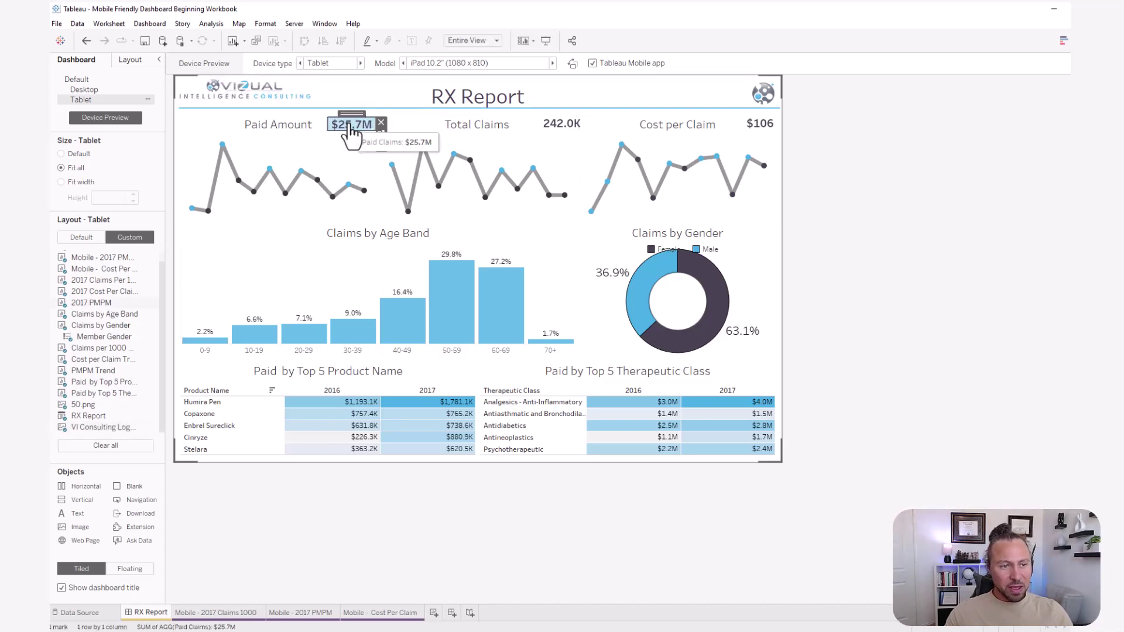
Step: Compare the dashboard's Tablet layout with its Desktop and Default layouts
left_click(108, 92)
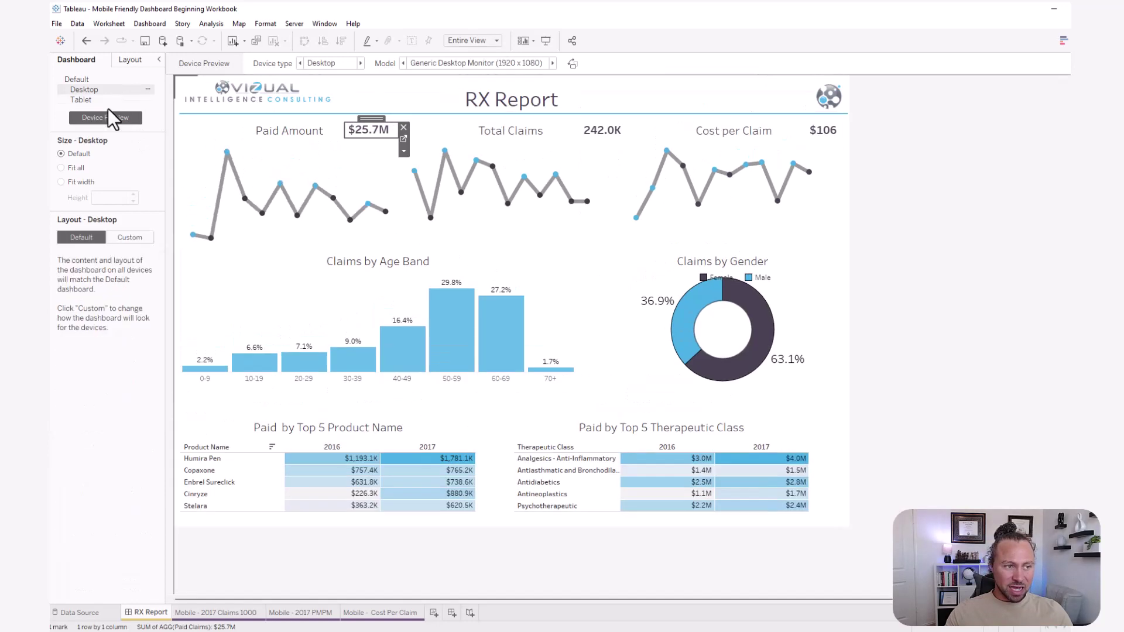
left_click(88, 80)
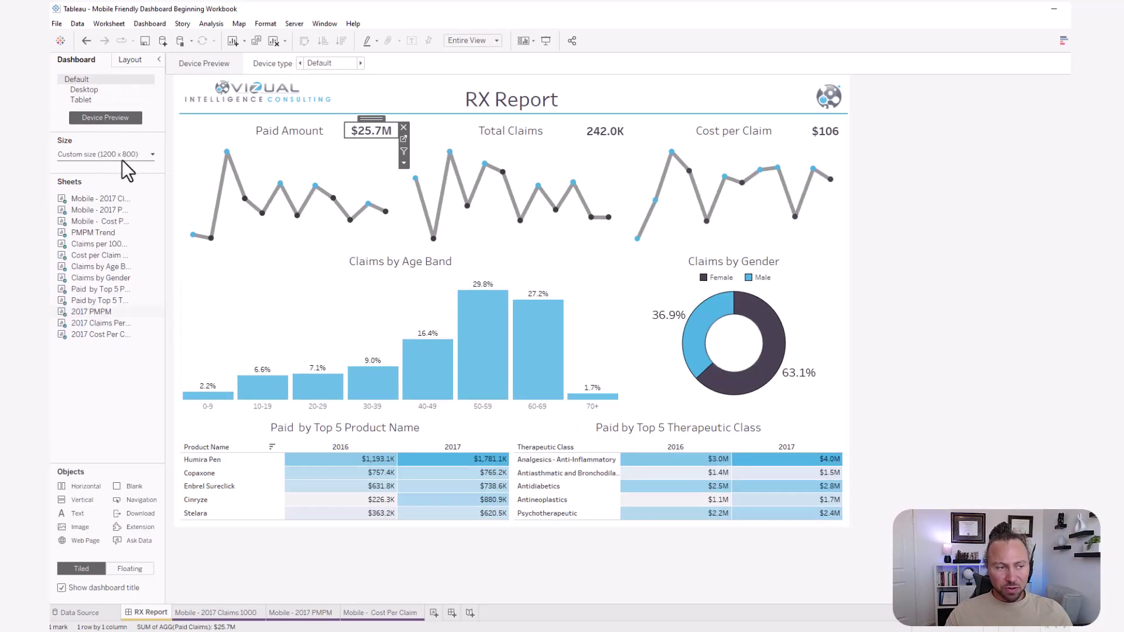
left_click(93, 101)
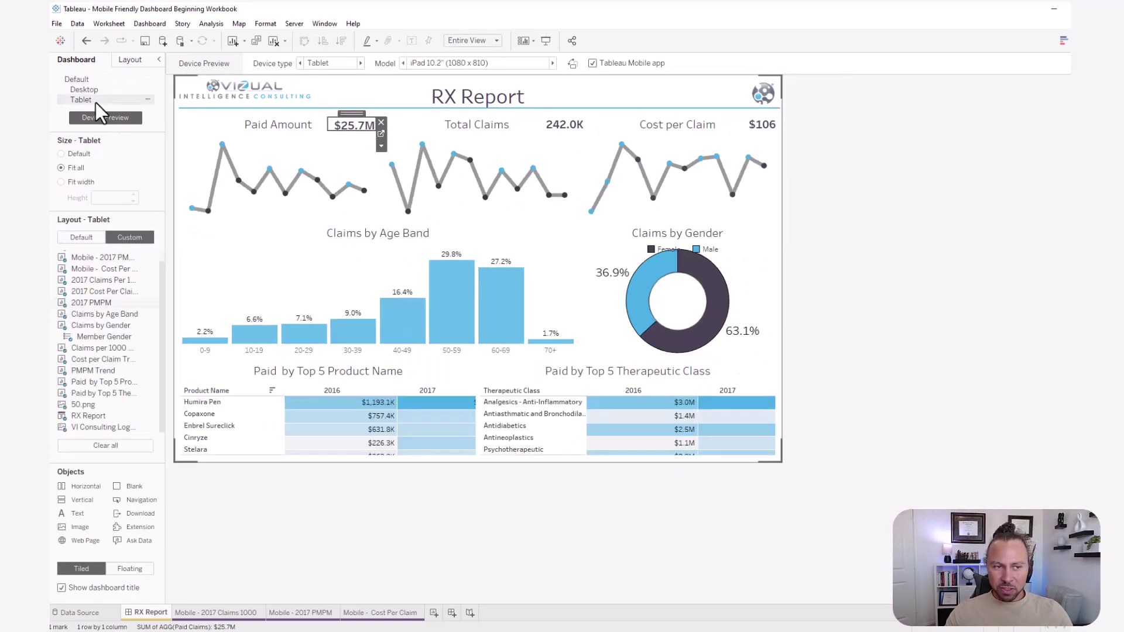
left_click(820, 188)
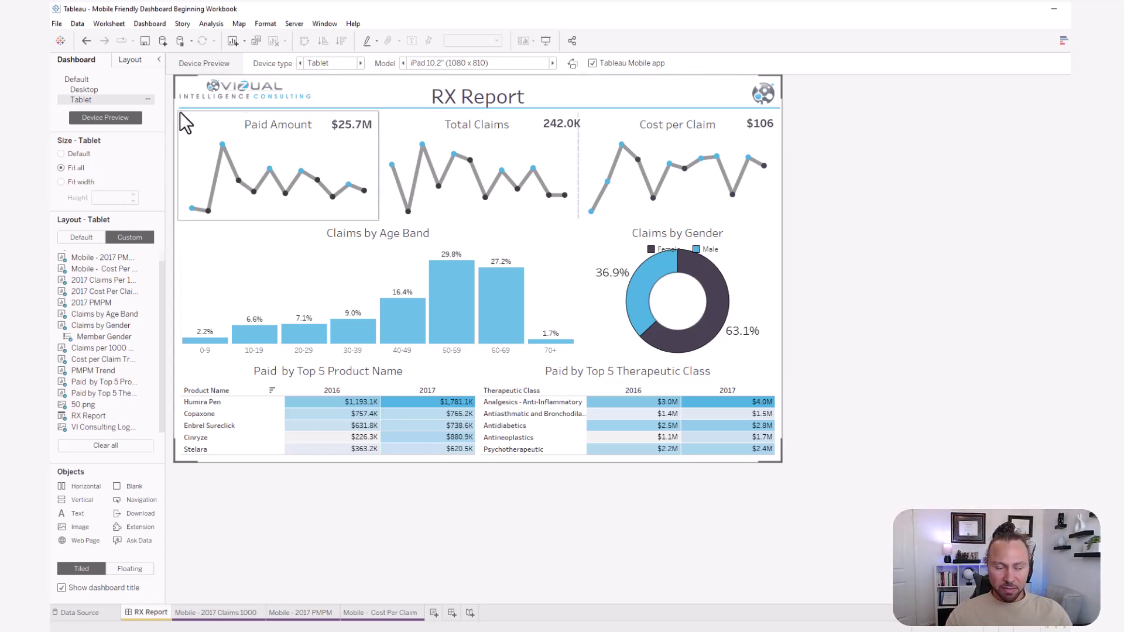
left_click(96, 89)
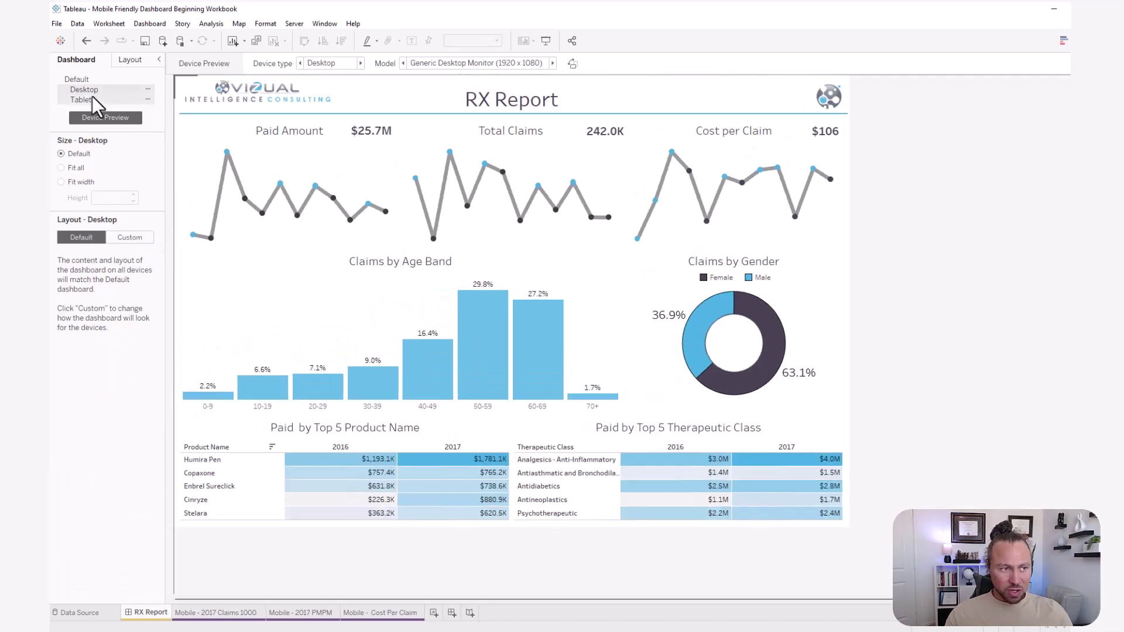
left_click(92, 100)
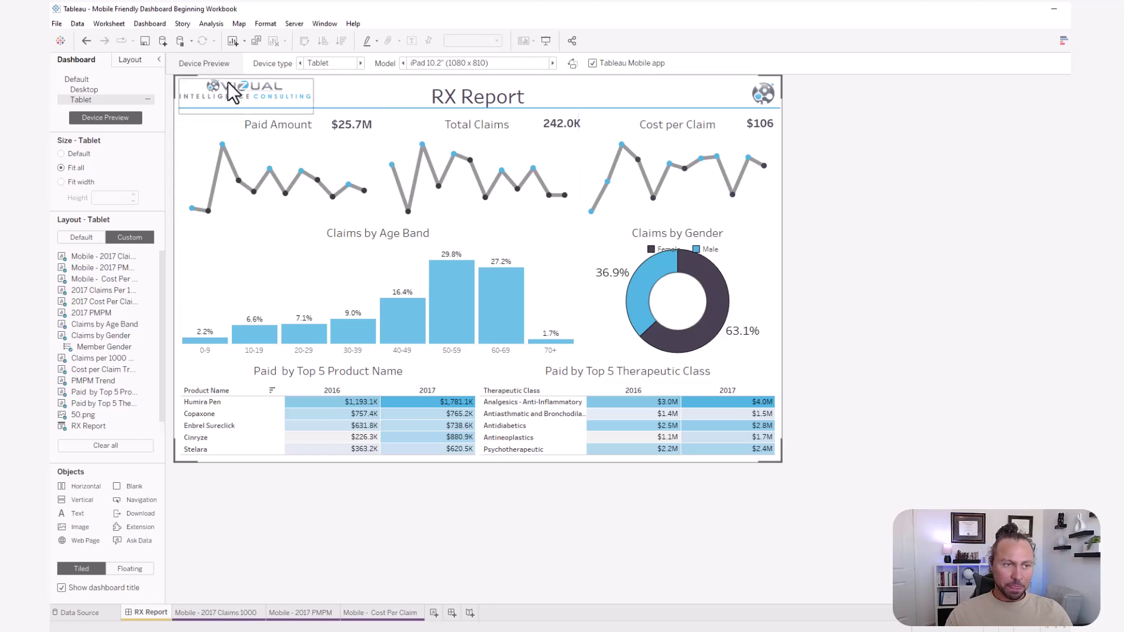
Step: Switch the preview's device type to Phone and choose the iPhone 7 Plus, 8 Plus (414 x 736) model
left_click(336, 63)
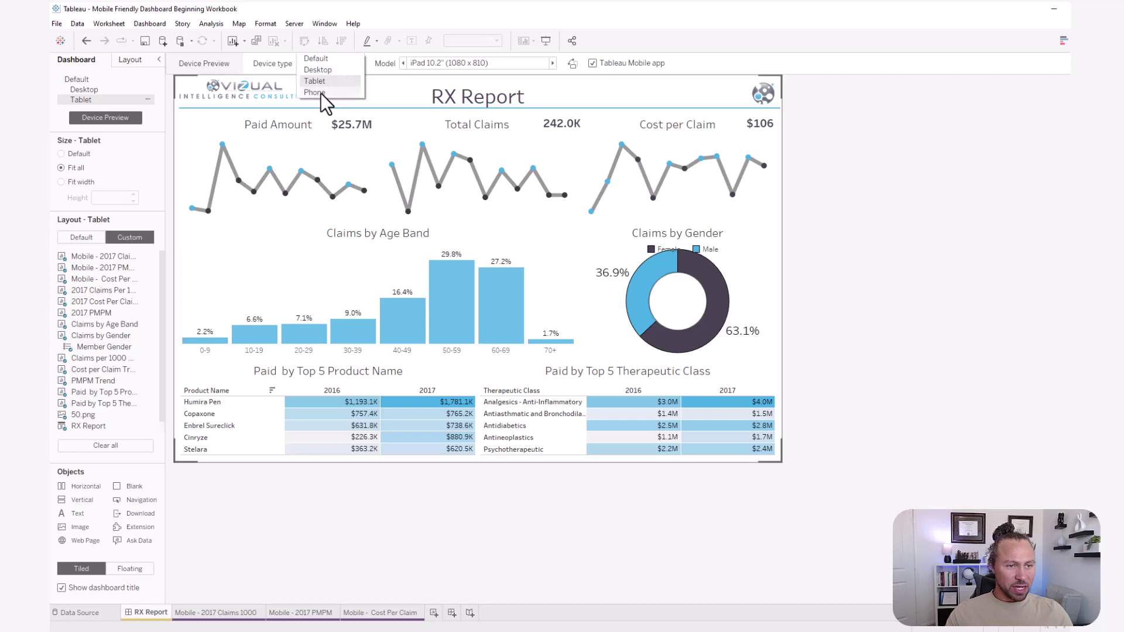
left_click(317, 93)
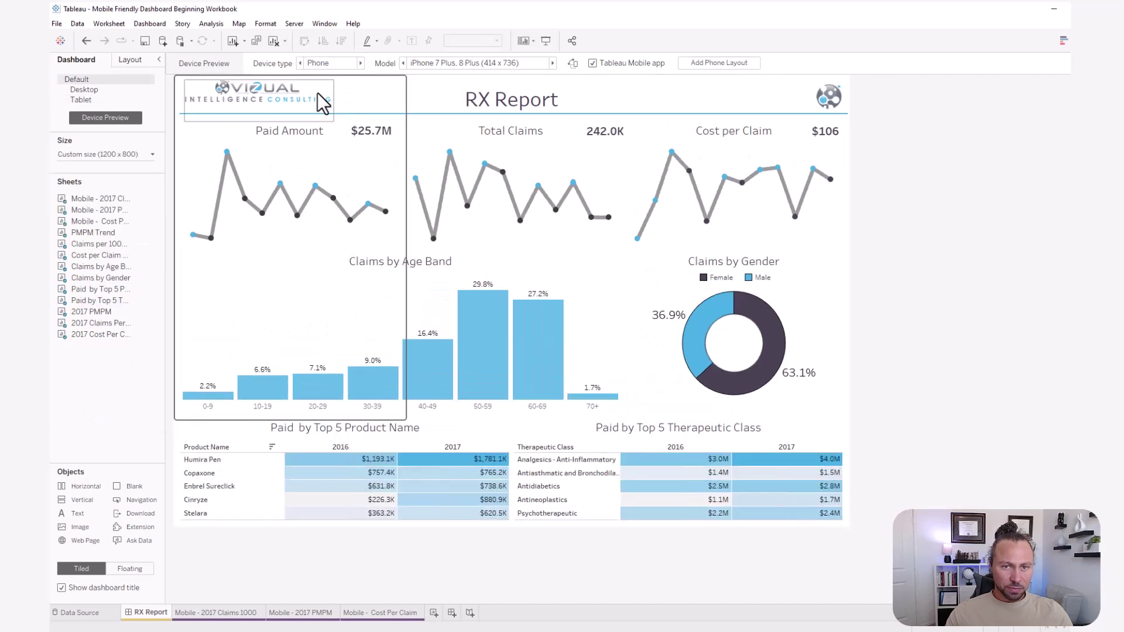
left_click(483, 63)
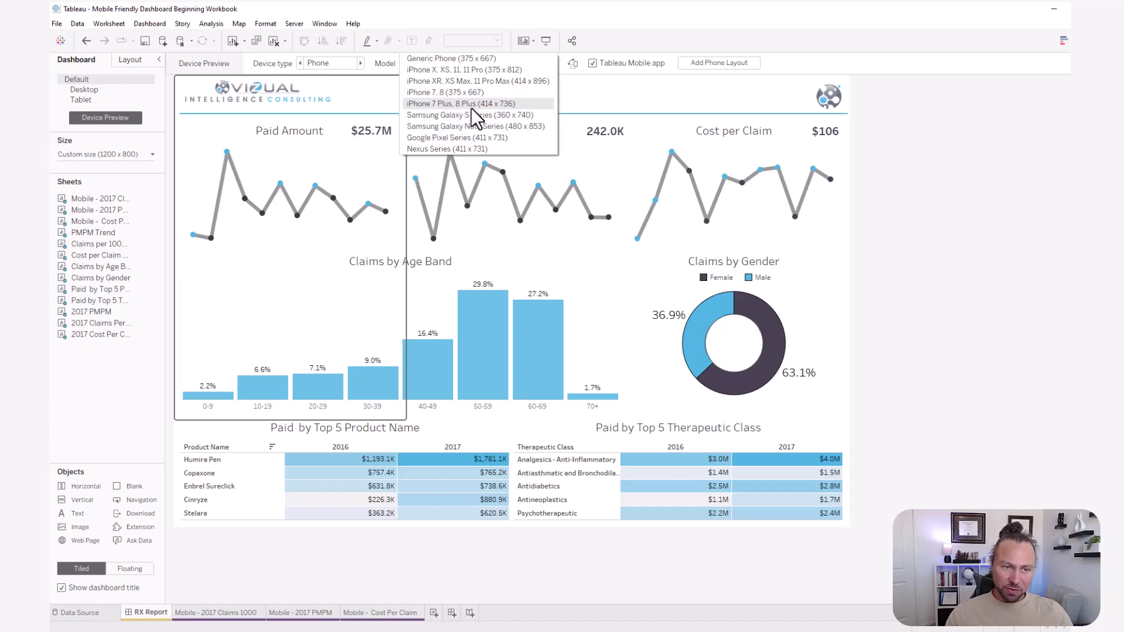
left_click(507, 107)
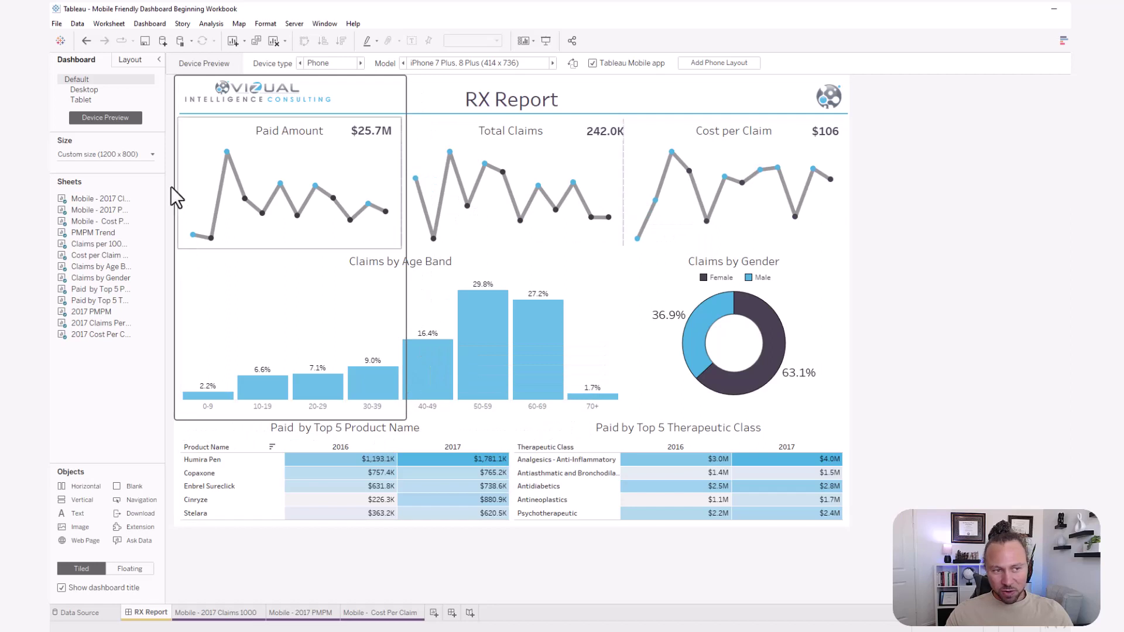
Step: Compare the phone preview with the Tableau Mobile app option off and on, leave it on, and add a phone layout
left_click(593, 64)
left_click(593, 63)
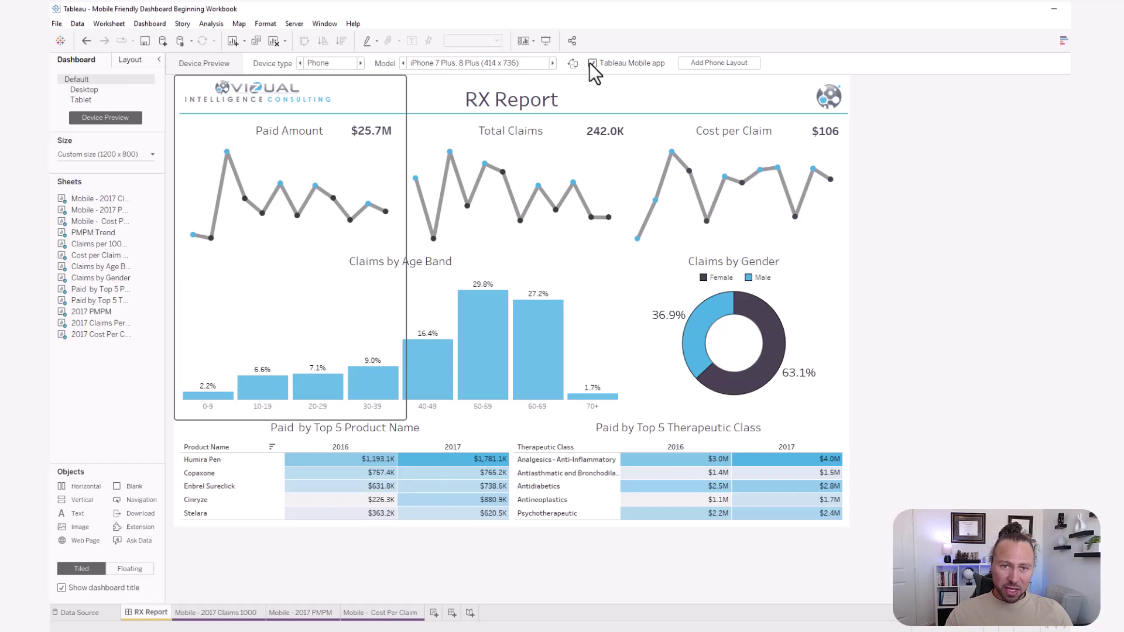
left_click(594, 63)
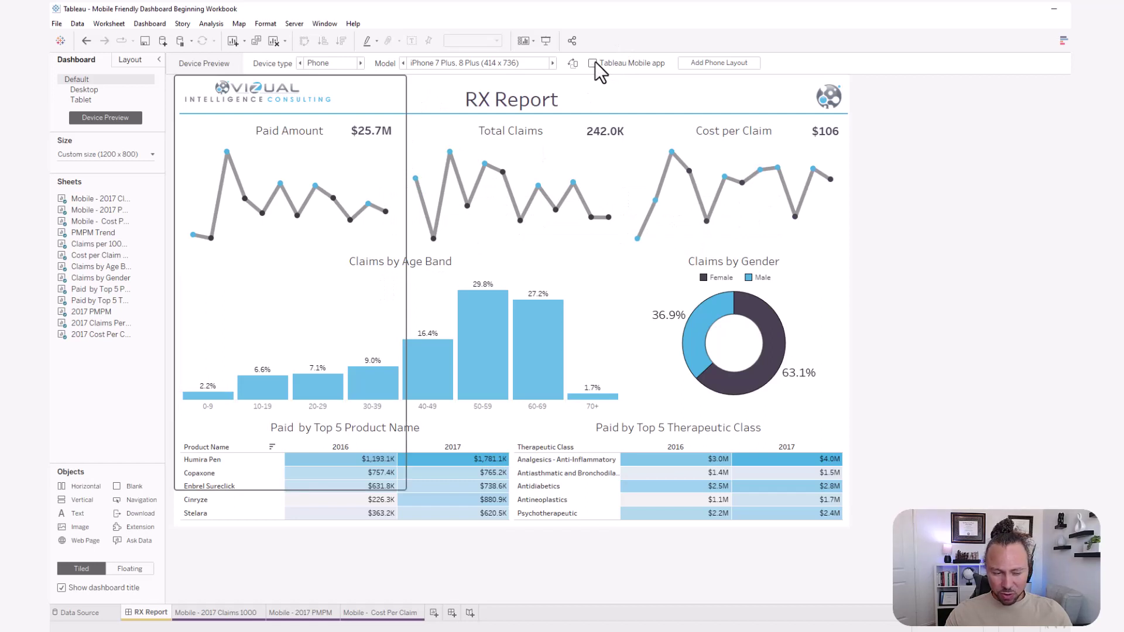
left_click(594, 62)
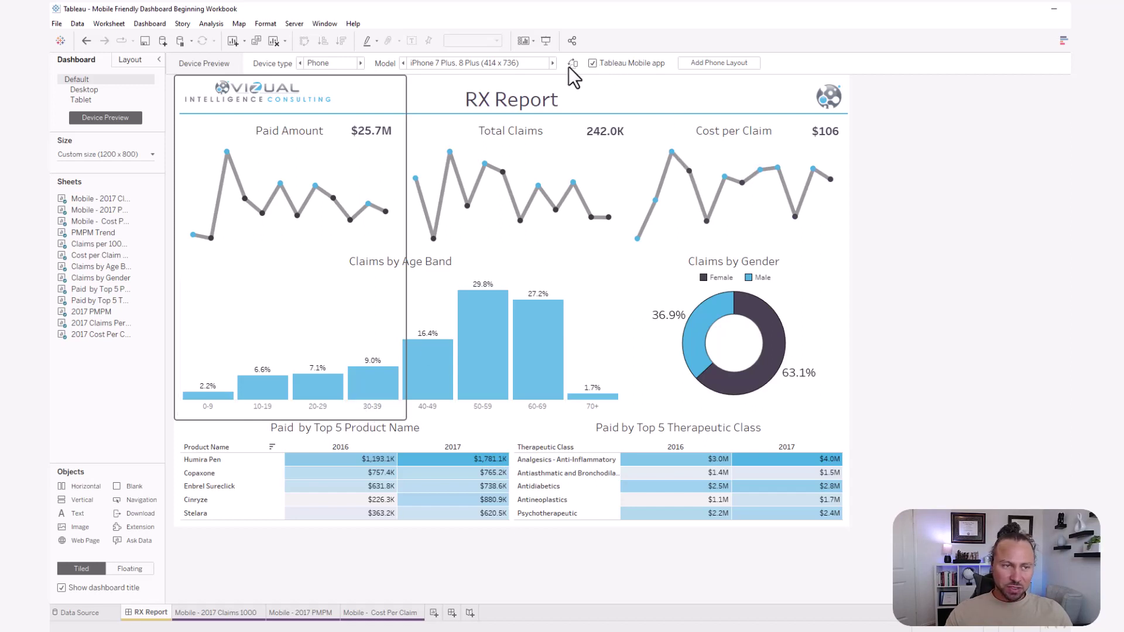
left_click(728, 65)
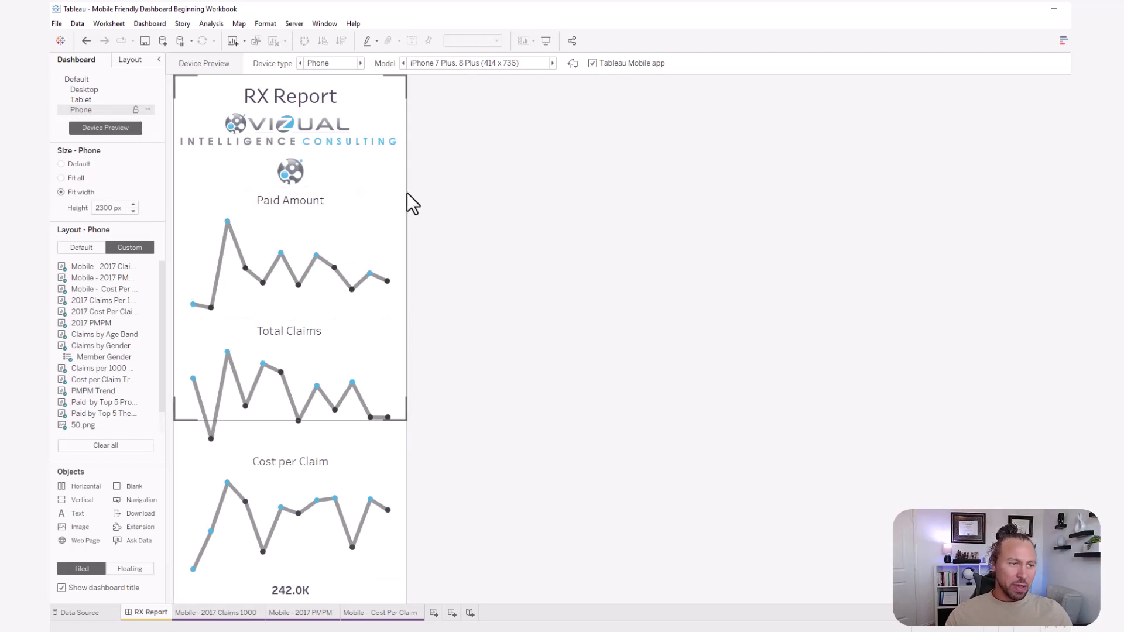
Step: Look over the phone layout's trend charts and totals, and compare the layout with the Tablet one
scroll(349, 211, "down", 1)
scroll(348, 248, "down", 3)
scroll(338, 309, "down", 6)
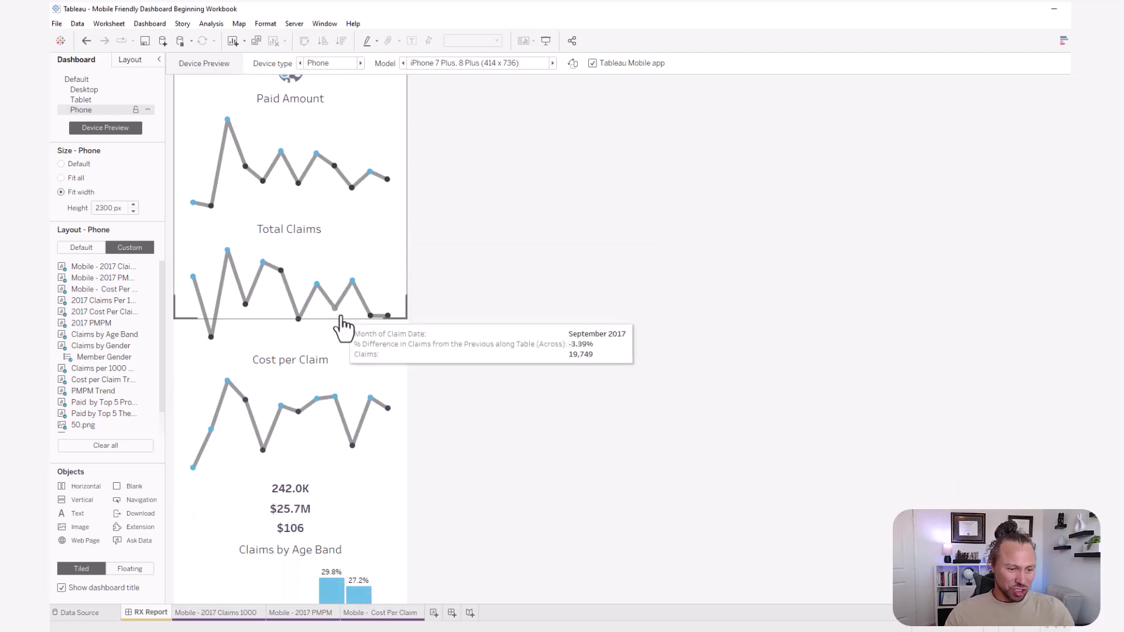
scroll(340, 378, "down", 1)
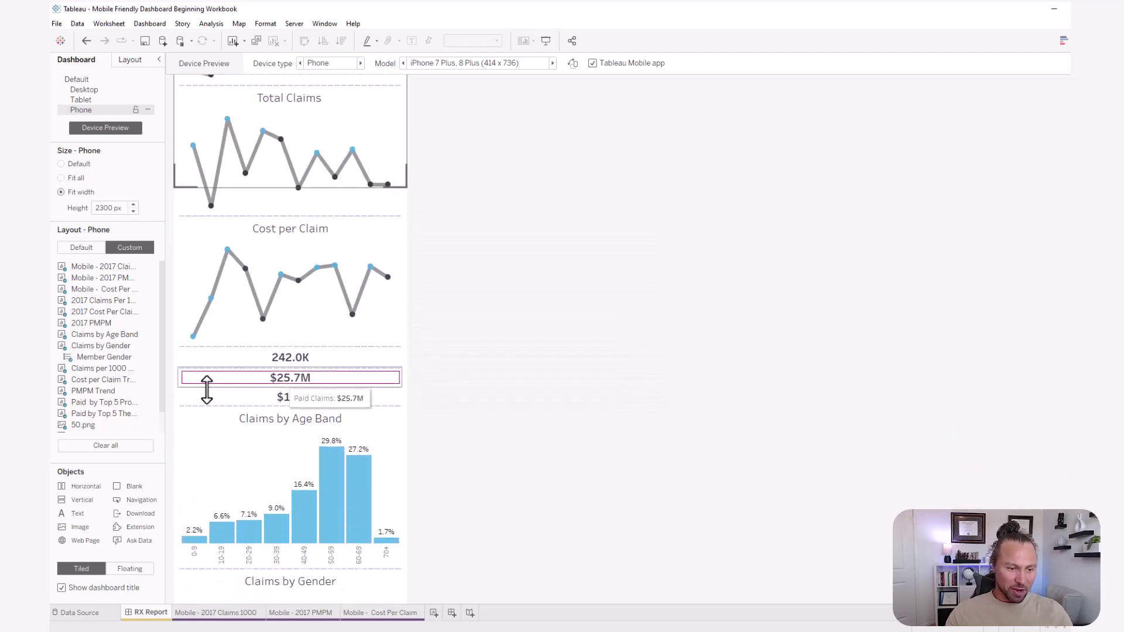
left_click(81, 101)
left_click(112, 110)
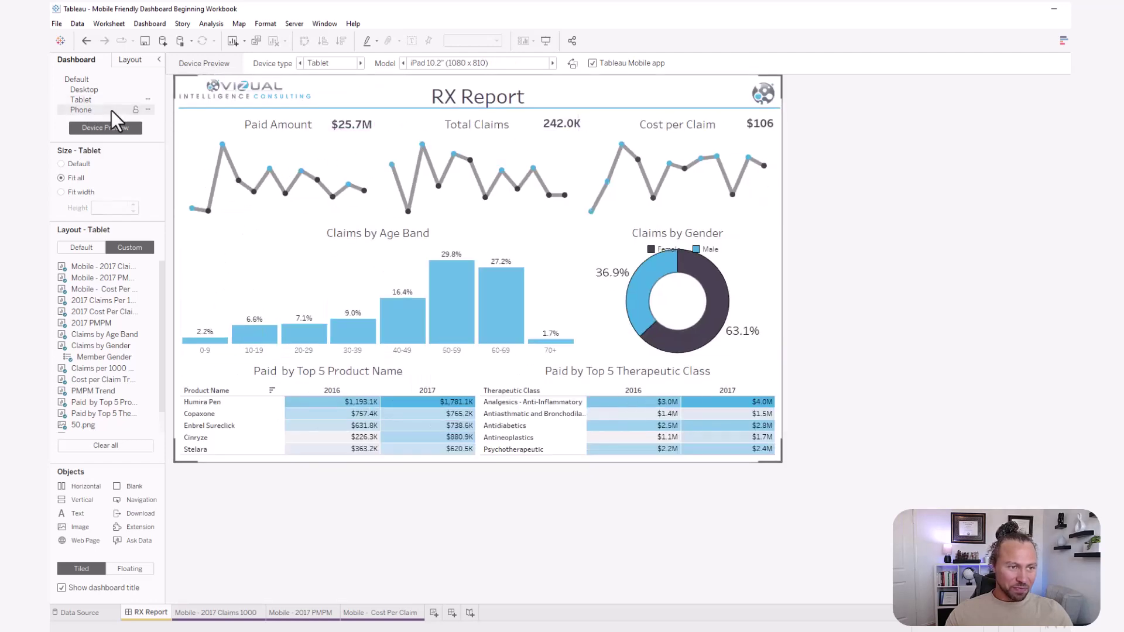
Step: Examine the order of the stacked items in the phone layout, down to the Paid by Top 5 Therapeutic Class table
scroll(320, 229, "down", 1)
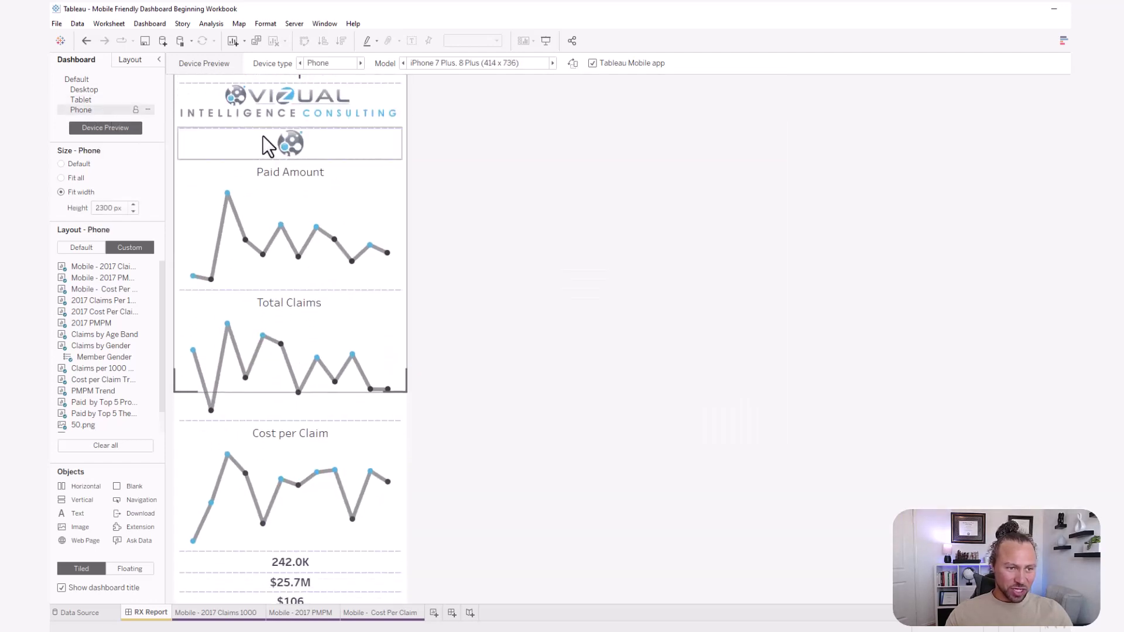
scroll(303, 336, "down", 5)
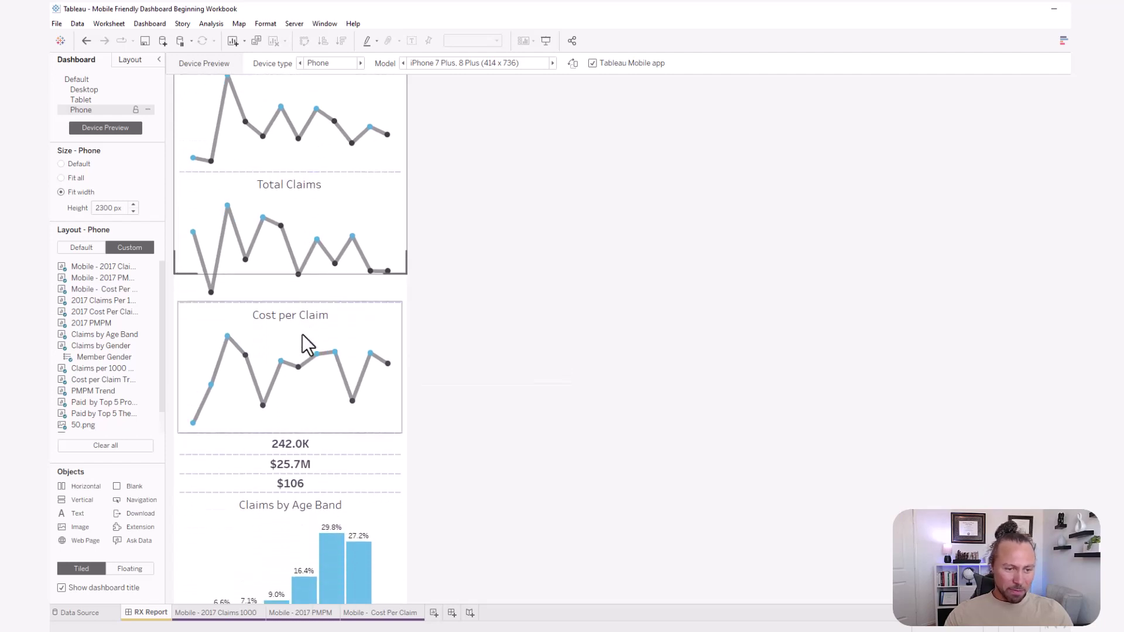
scroll(316, 375, "down", 4)
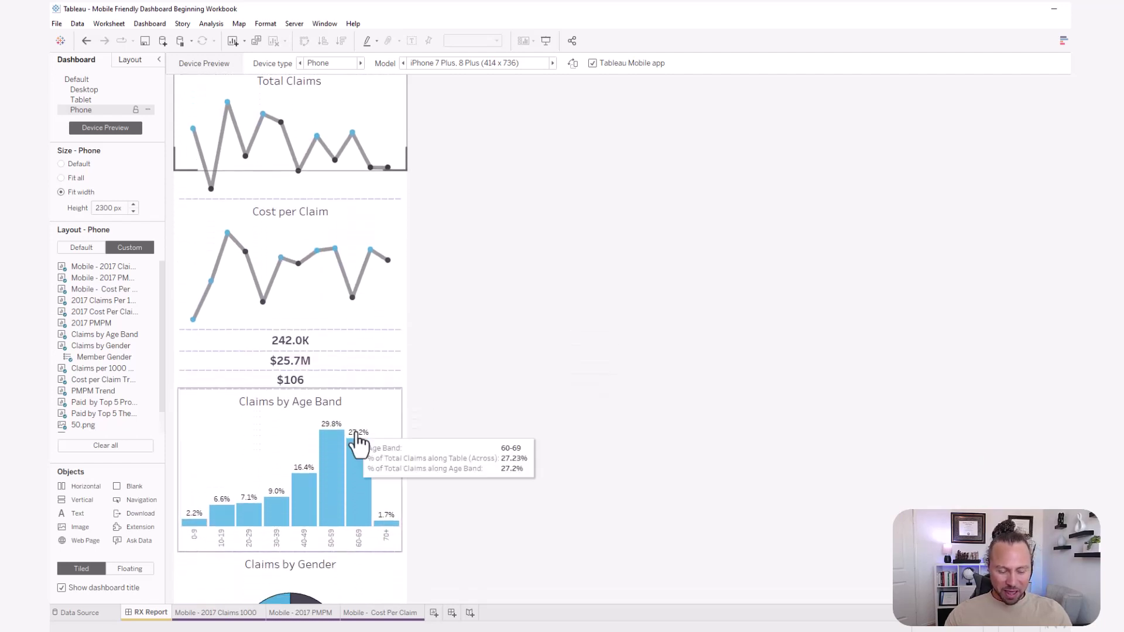
scroll(366, 451, "down", 3)
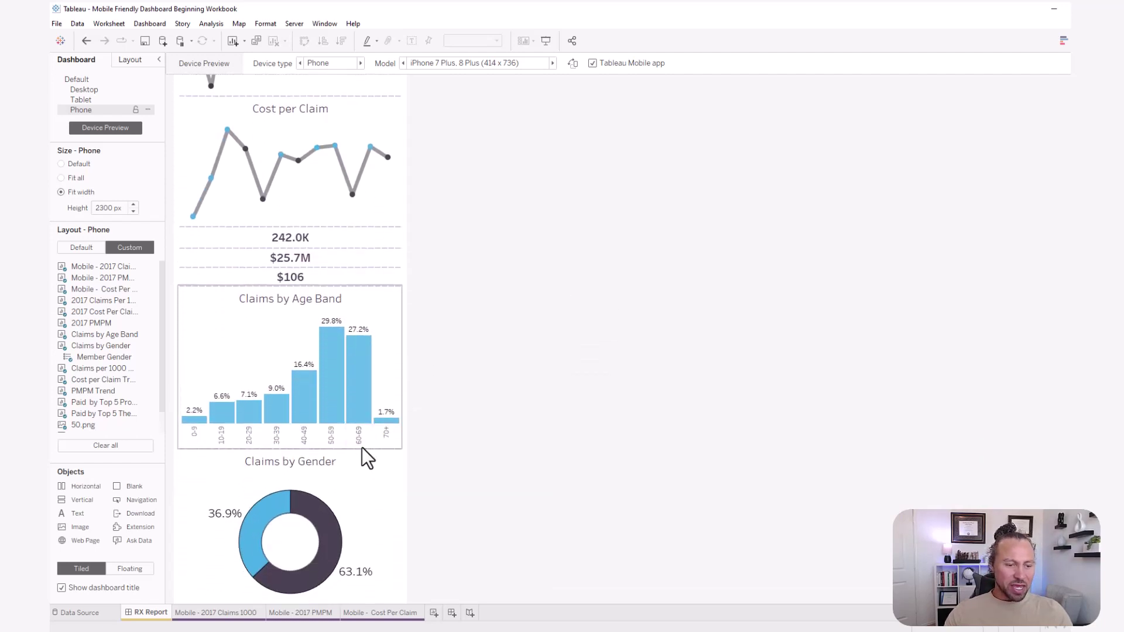
scroll(362, 448, "down", 5)
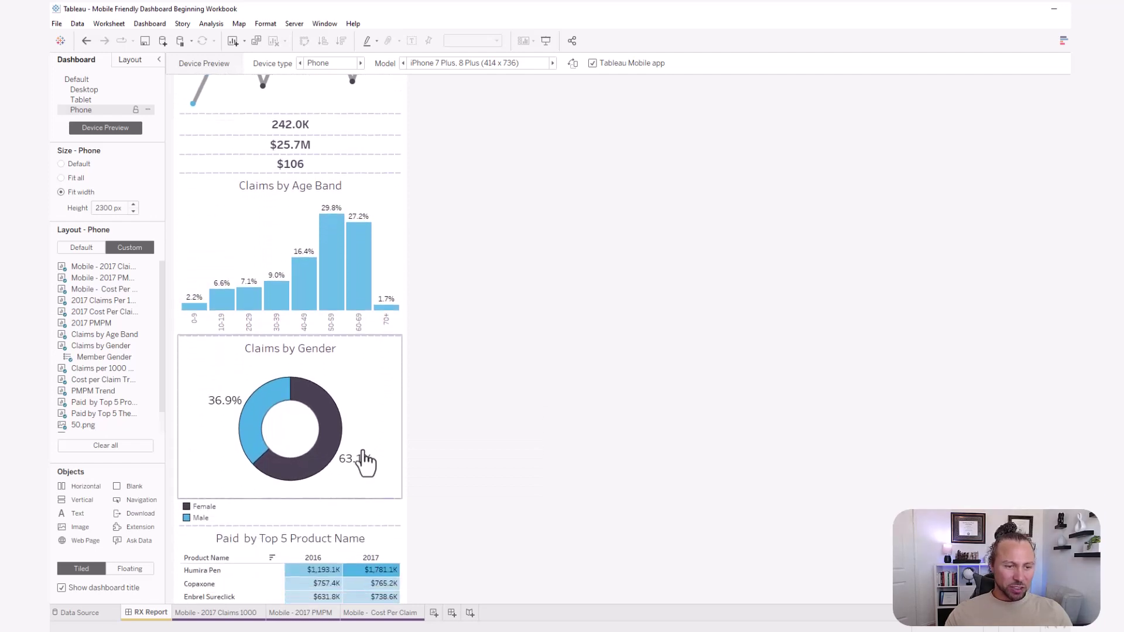
scroll(363, 455, "down", 4)
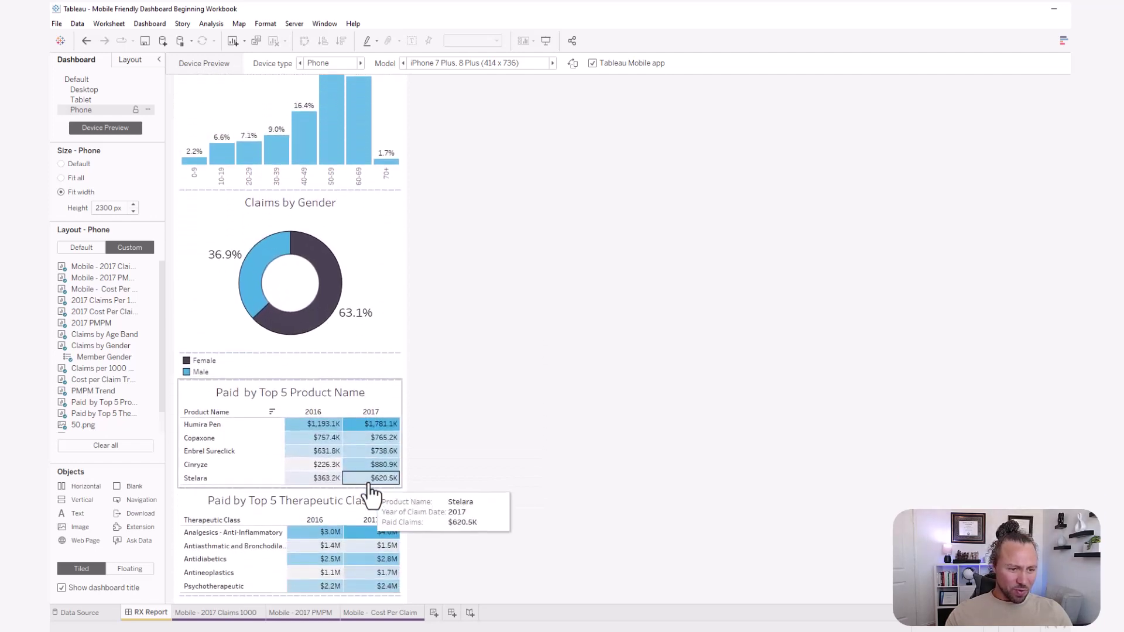
scroll(359, 398, "down", 3)
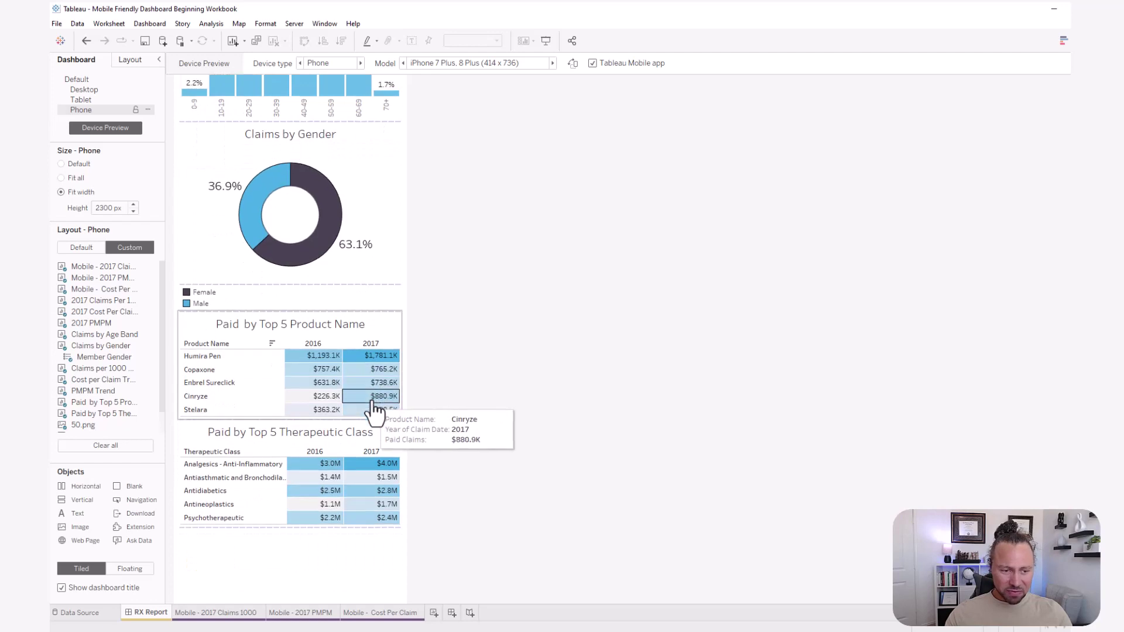
scroll(361, 463, "down", 2)
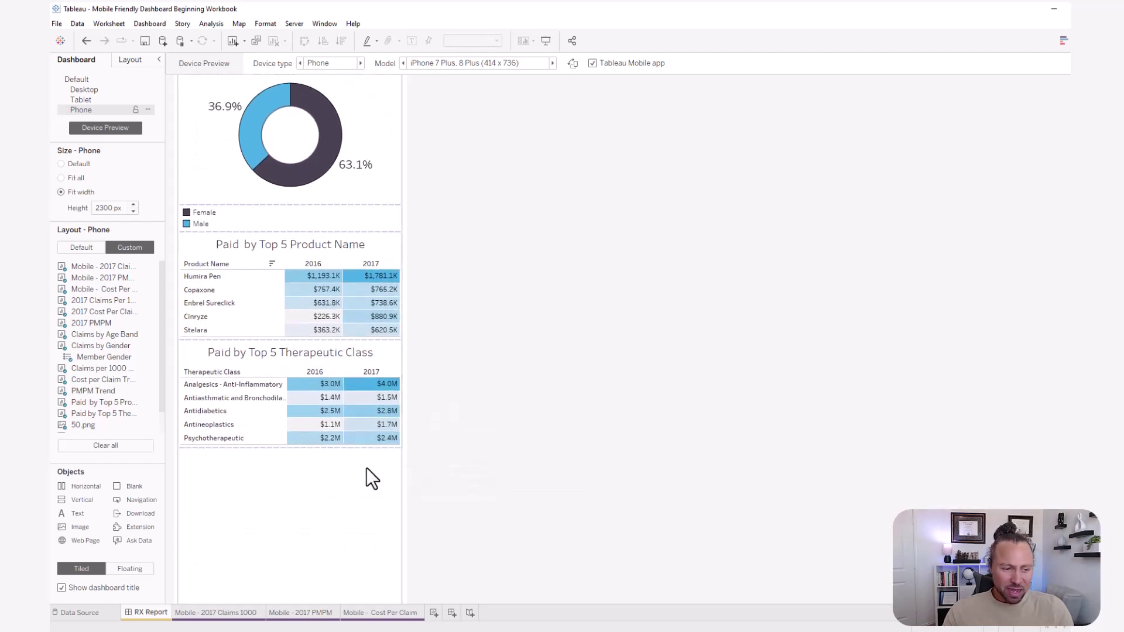
scroll(367, 468, "down", 1)
Step: Review the phone layout from its tables back up to the title, and compare it with the Default layout
scroll(360, 455, "up", 4)
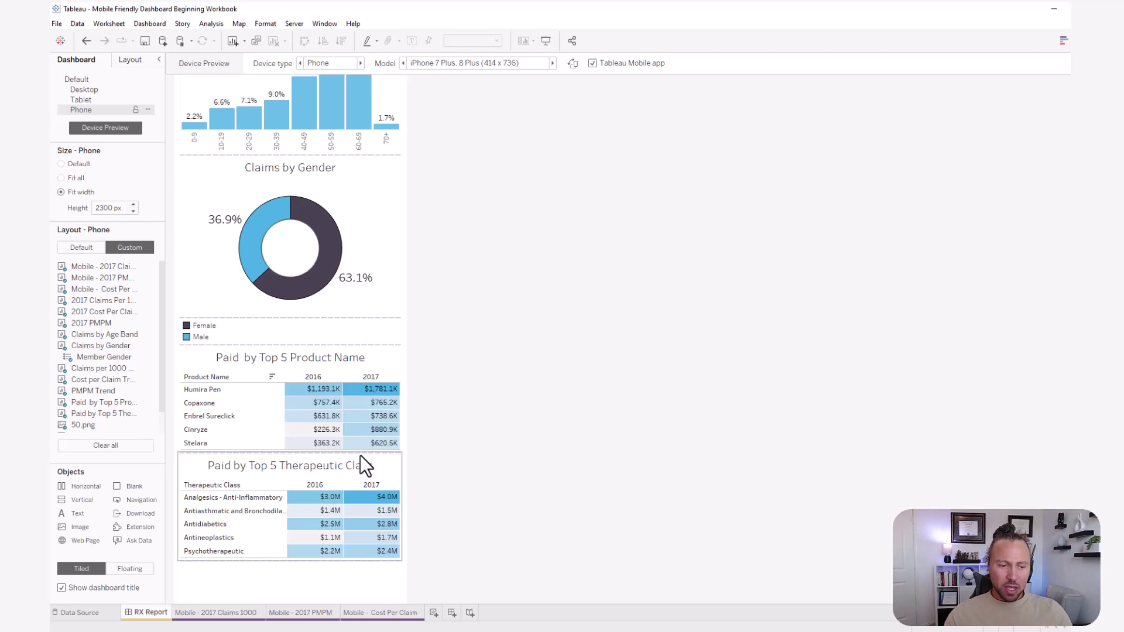
scroll(360, 455, "up", 3)
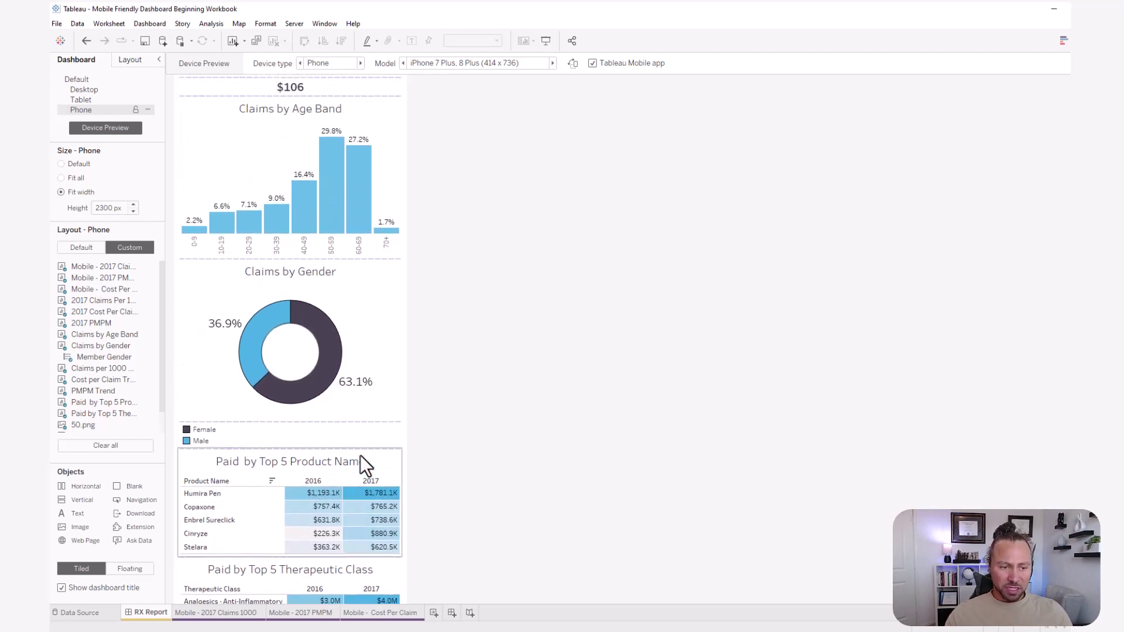
scroll(360, 456, "up", 3)
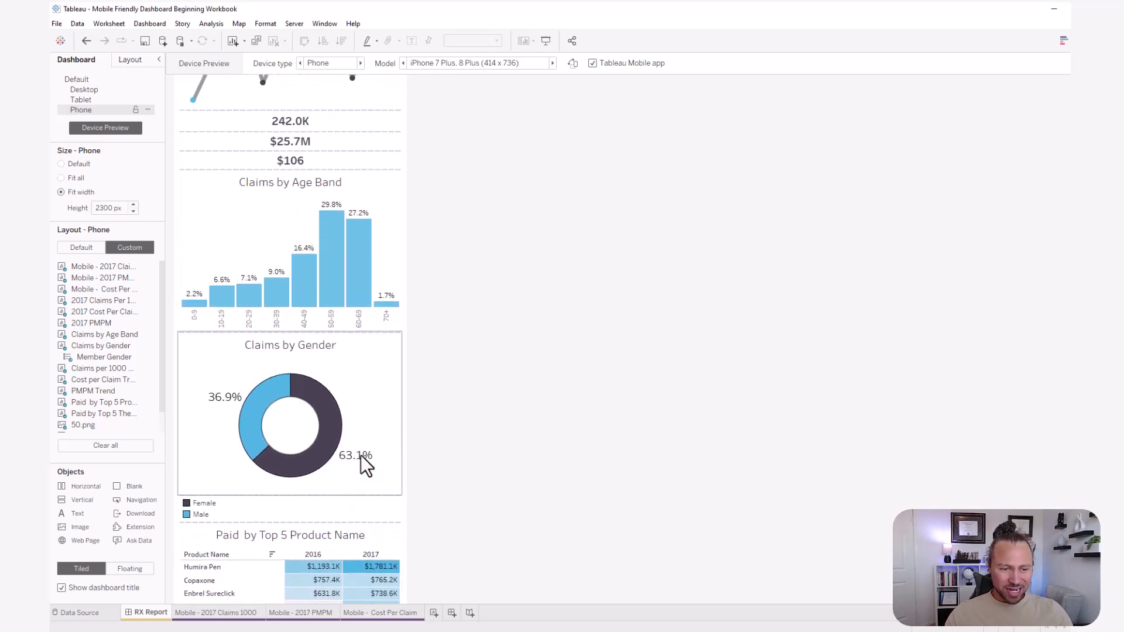
scroll(360, 455, "up", 3)
scroll(361, 457, "up", 3)
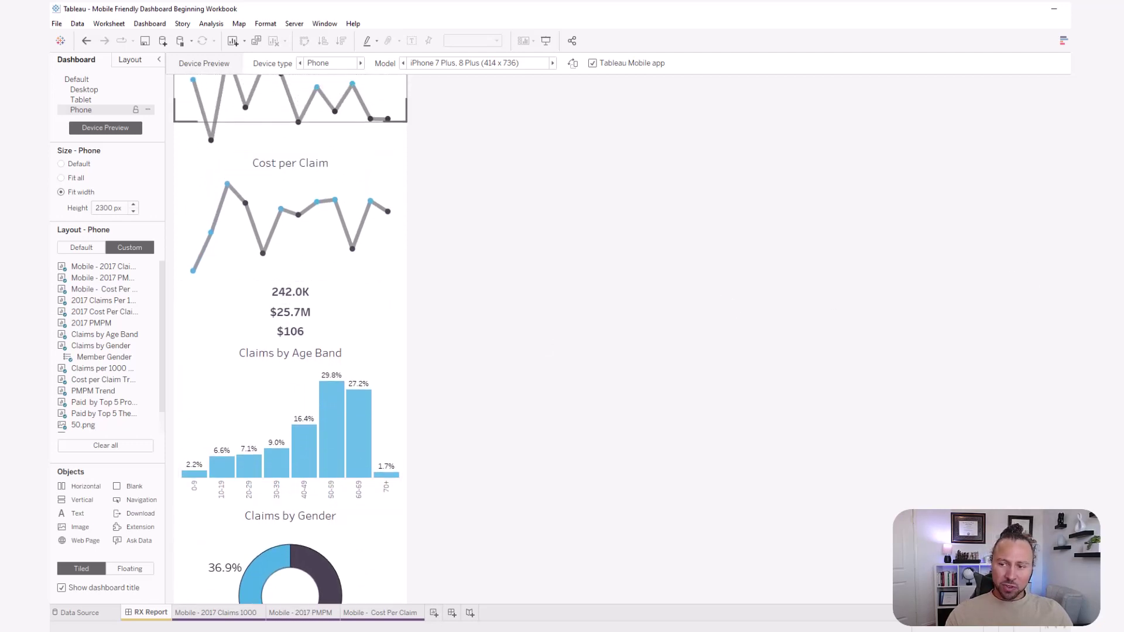
scroll(361, 457, "up", 10)
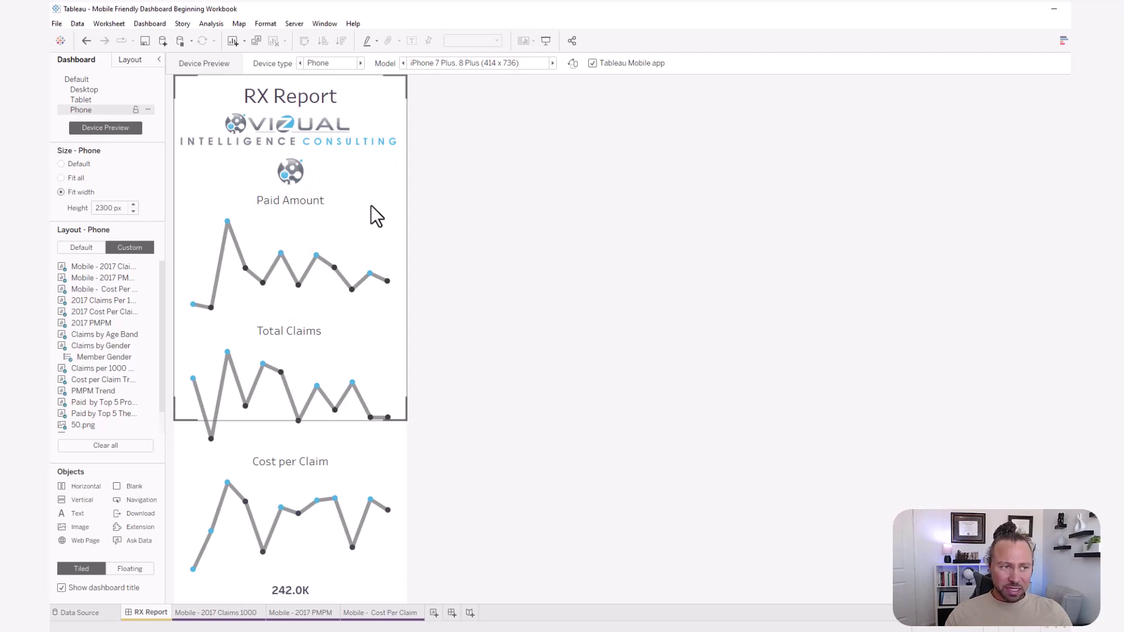
left_click(89, 82)
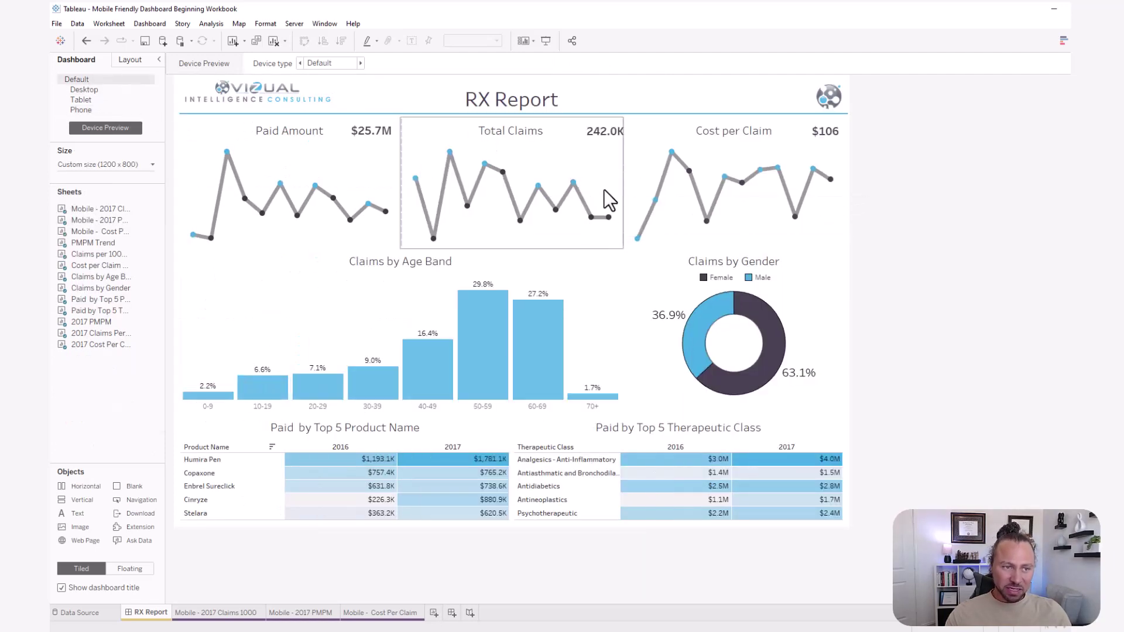
left_click(82, 111)
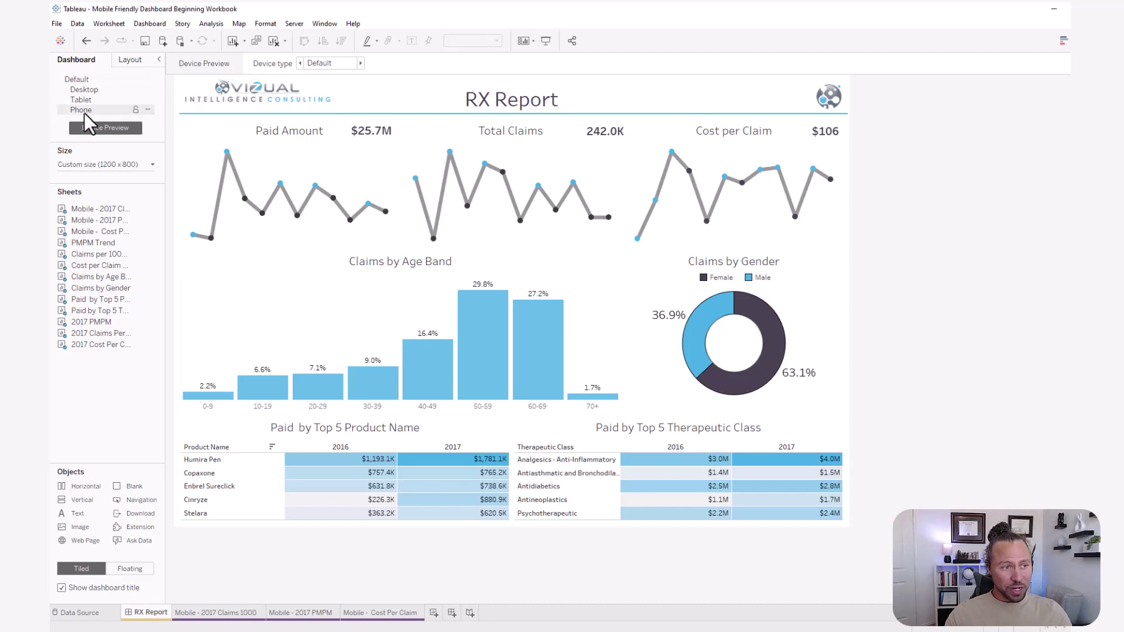
Step: Review the Mobile - 2017 Claims, Mobile - 2017 Paid Amount and Mobile - Cost Per Claim sheets
scroll(102, 351, "down", 2)
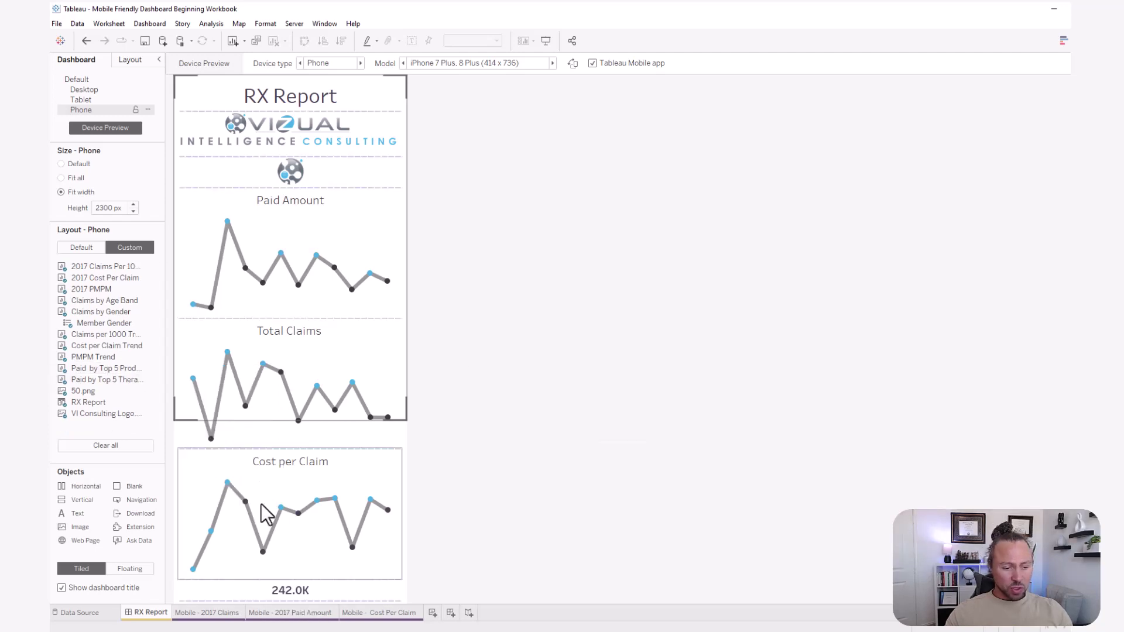
left_click(233, 613)
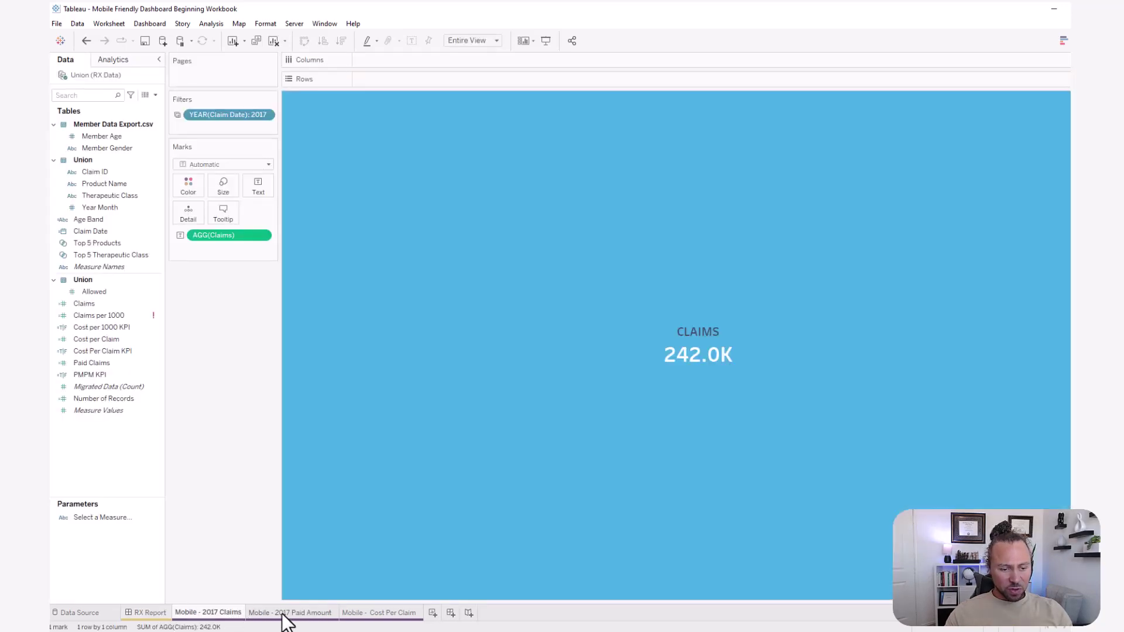
mouse_move(239, 611)
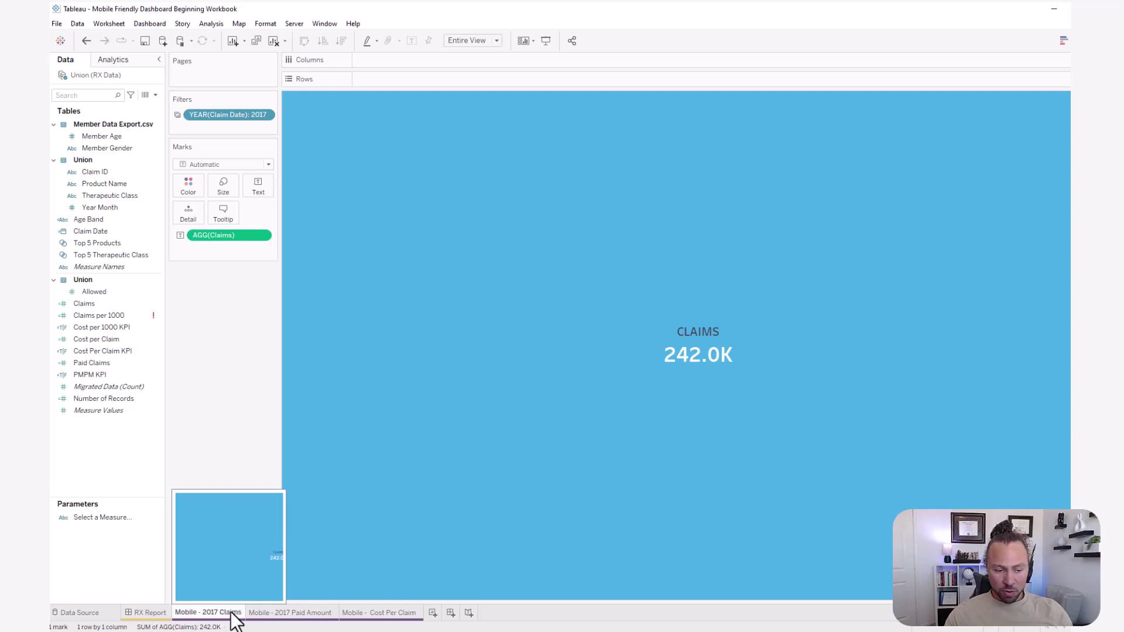
left_click(271, 614)
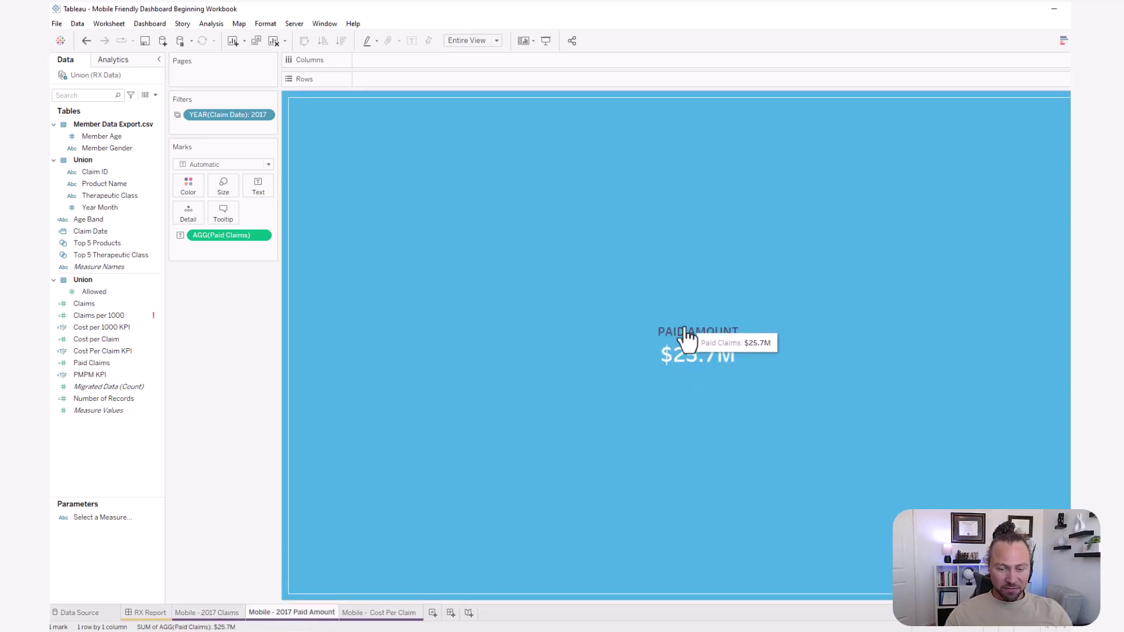
left_click(413, 612)
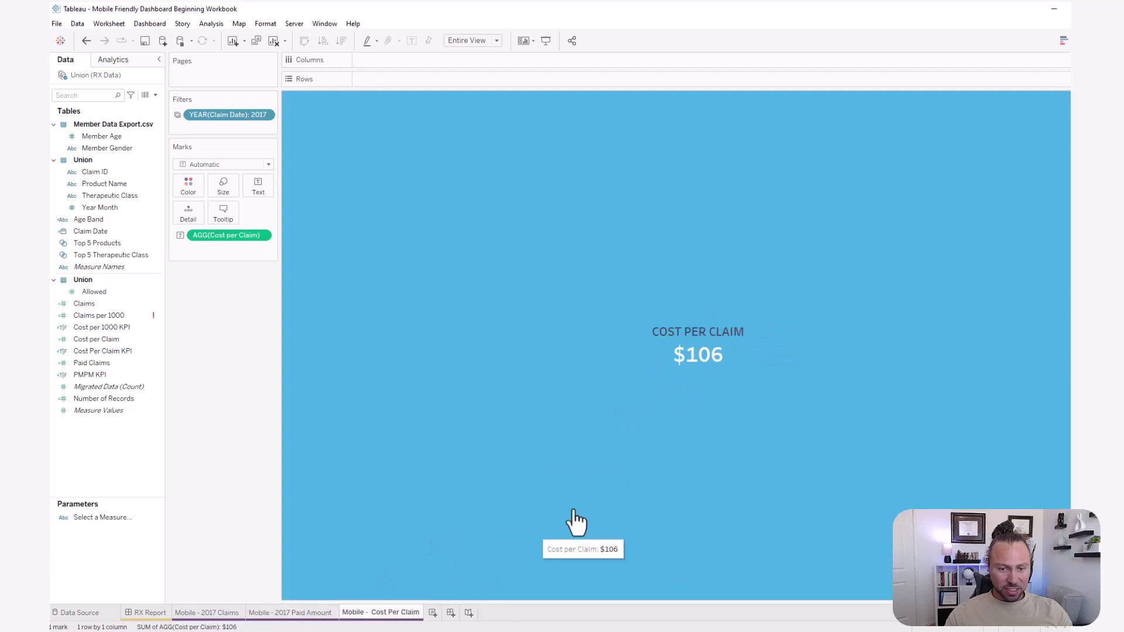
left_click(223, 614)
left_click(288, 615)
left_click(358, 615)
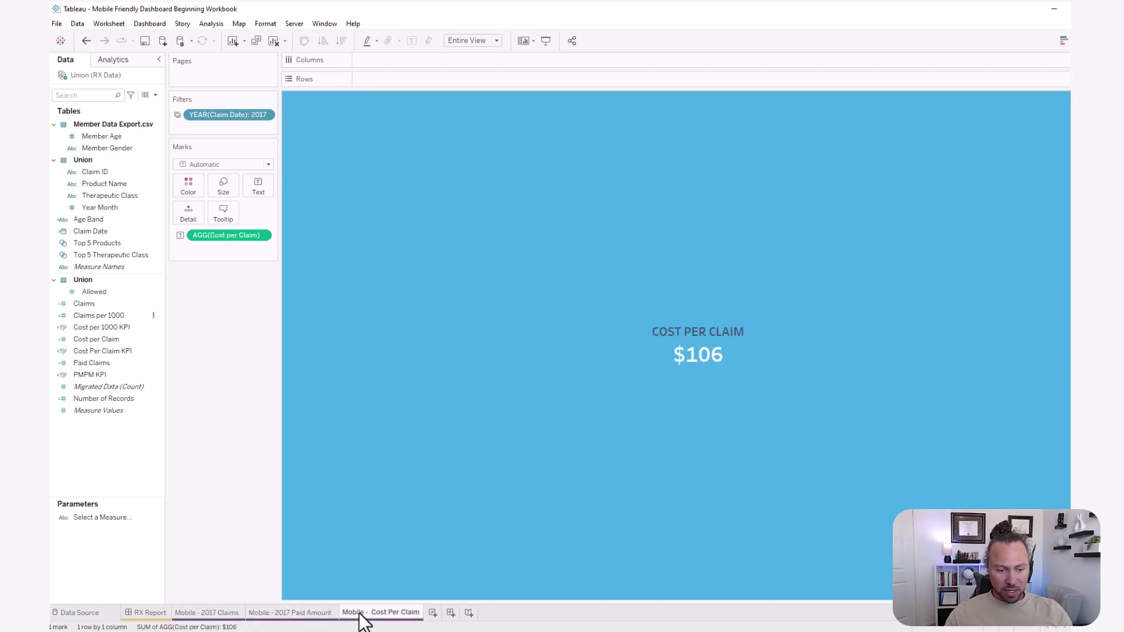
Step: Return to the RX Report dashboard and compare its Tablet, Desktop and Phone layouts
left_click(159, 613)
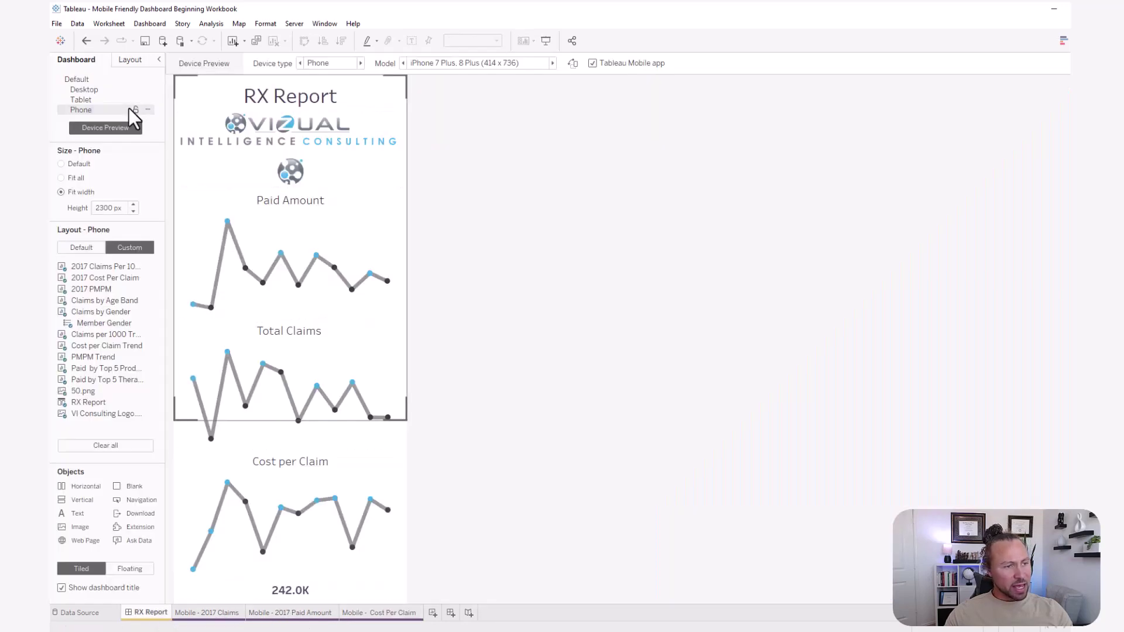
left_click(89, 99)
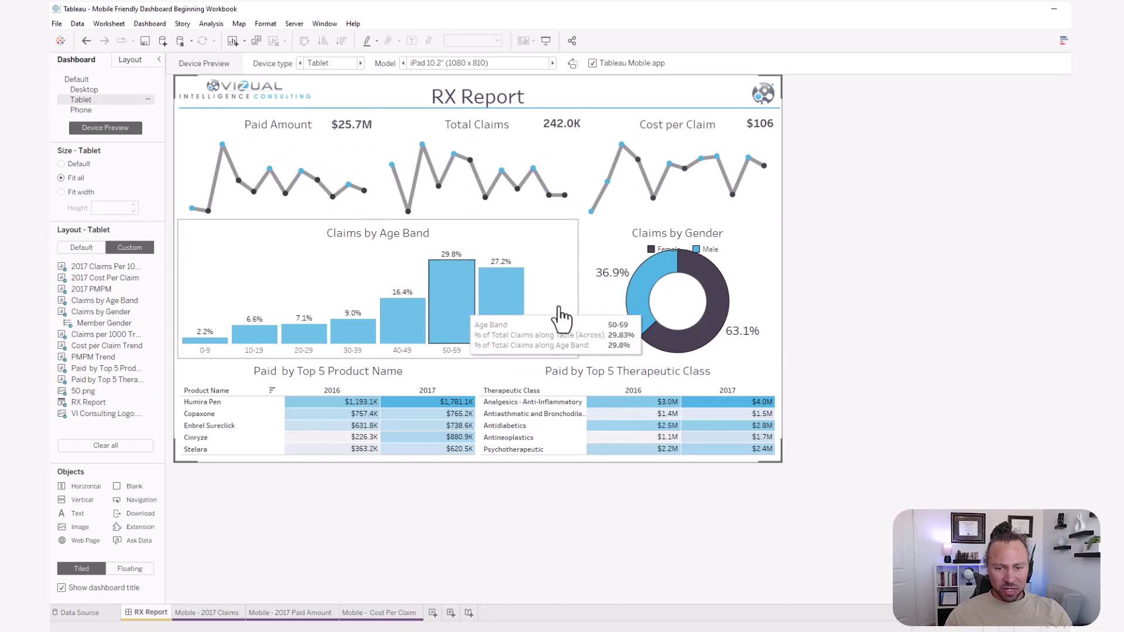
left_click(93, 90)
left_click(97, 111)
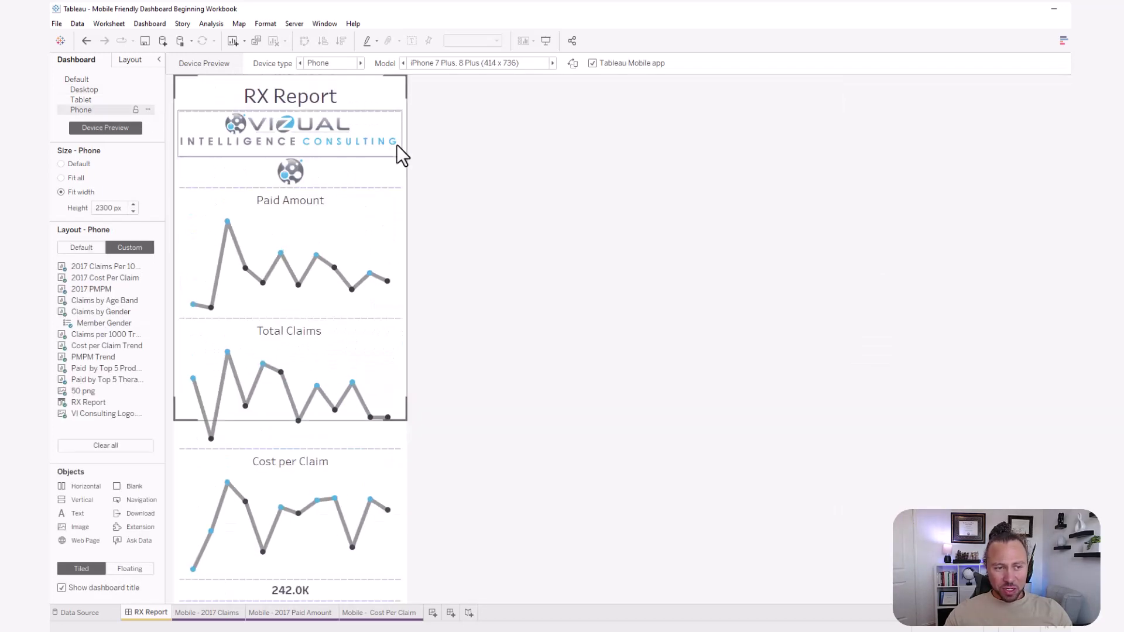
left_click(87, 92)
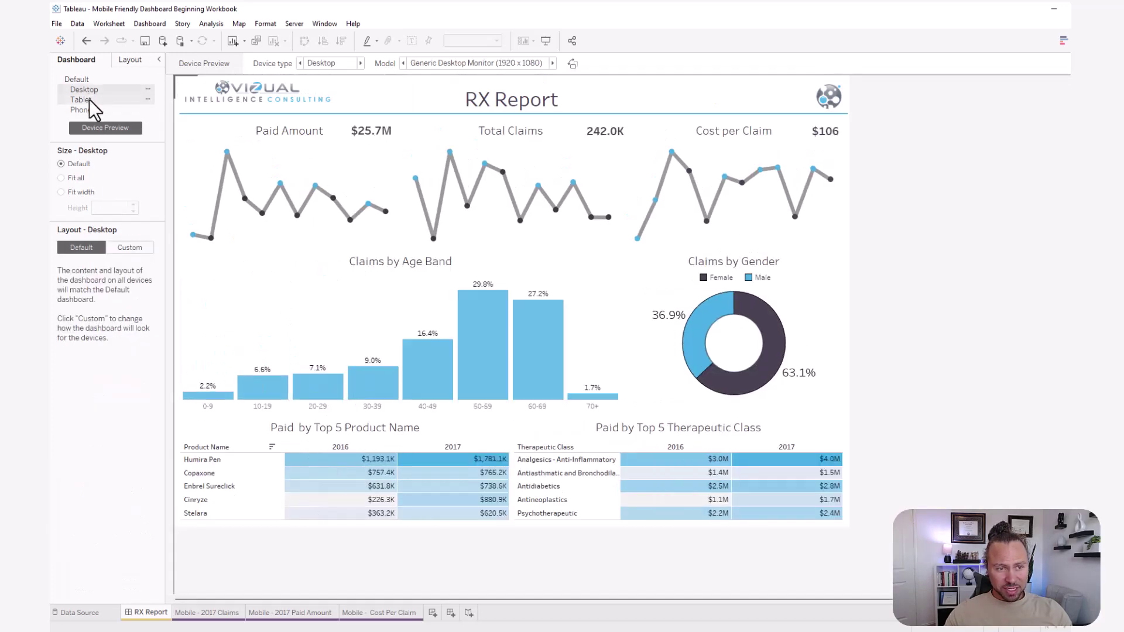
left_click(89, 100)
left_click(91, 111)
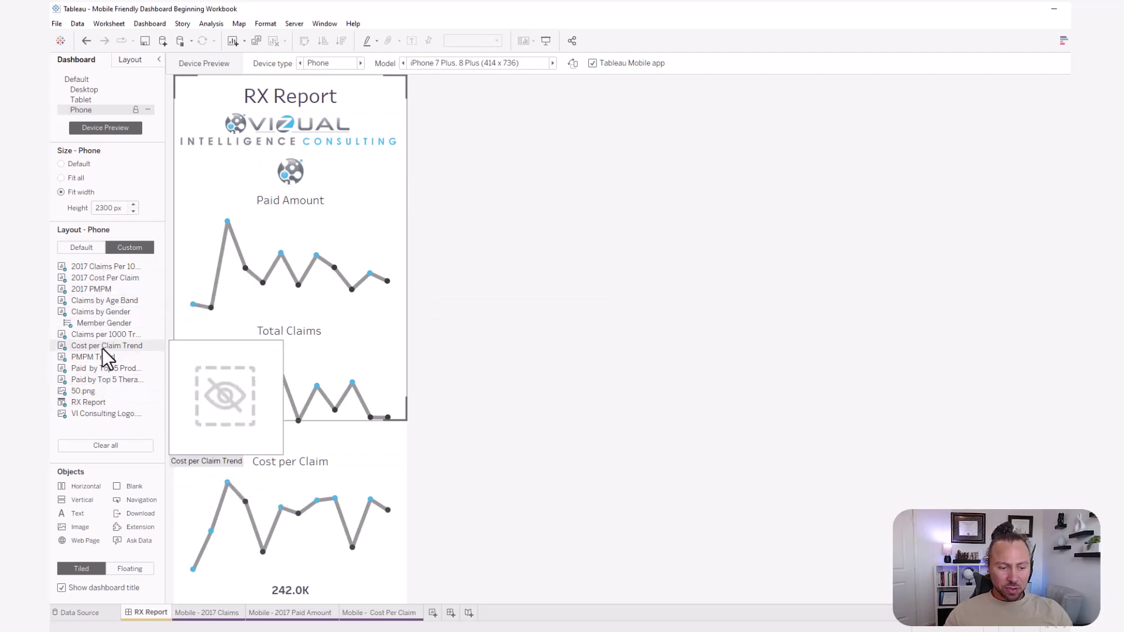
Step: In the Default layout, float a vertical container over the Cost per Claim trend and fill it with the mobile Claims, Cost Per Claim and Paid Amount sheets
left_click(96, 82)
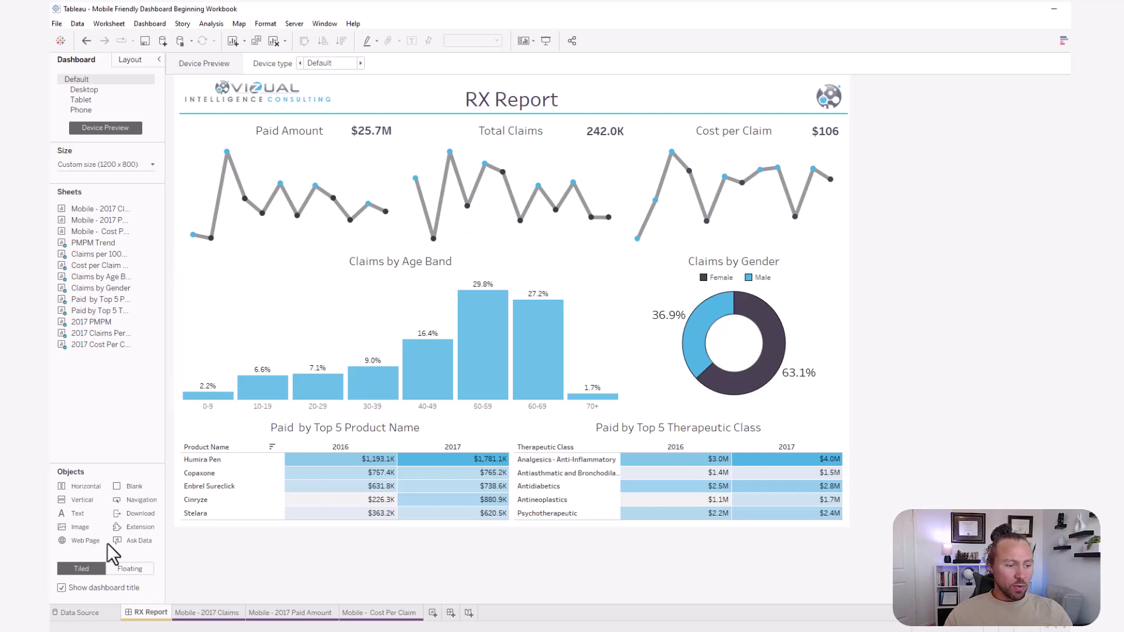
left_click_drag(85, 501, 572, 112)
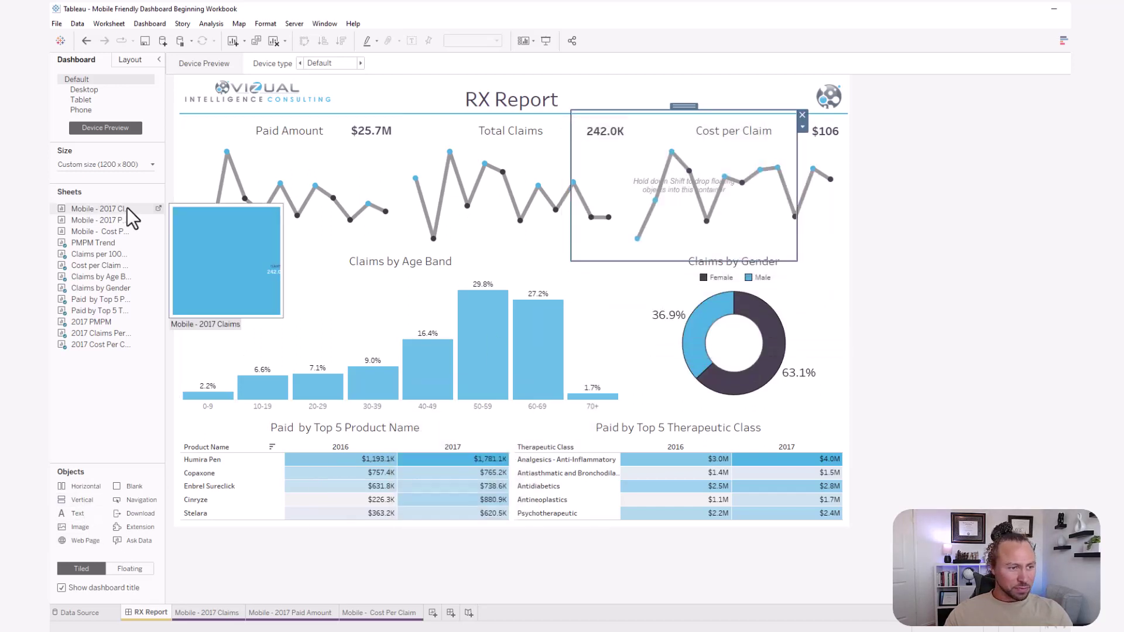
left_click_drag(99, 211, 654, 163)
left_click_drag(84, 223, 690, 229)
left_click_drag(99, 231, 641, 202)
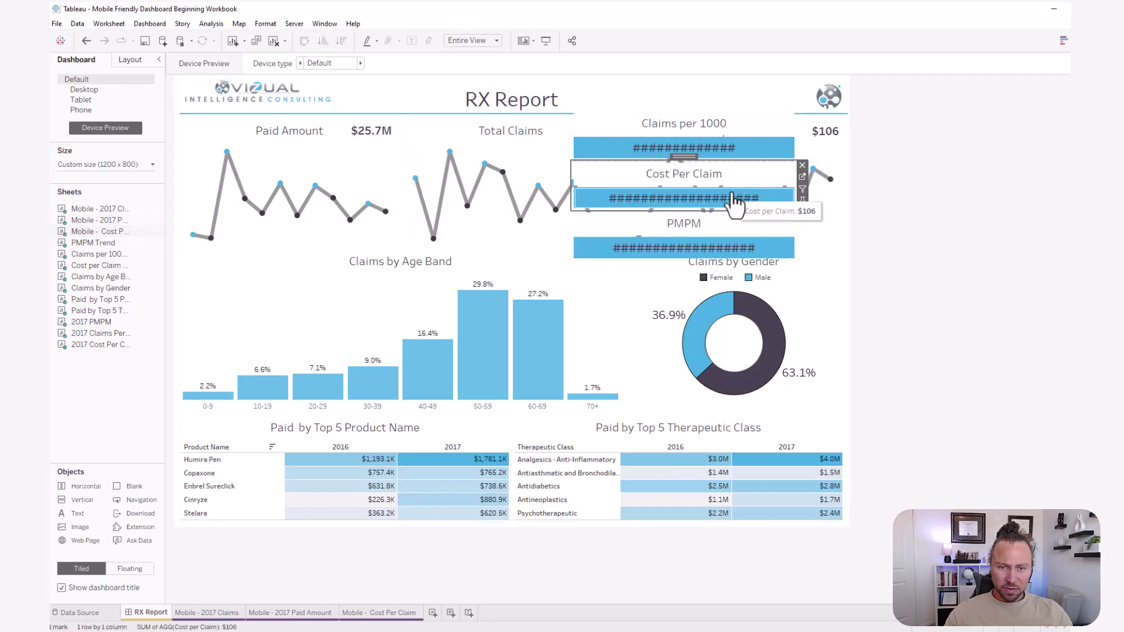
Step: Hide the Claims per 1000, Cost Per Claim and PMPM titles of the three sheets in the floating container
left_click(723, 114)
right_click(680, 150)
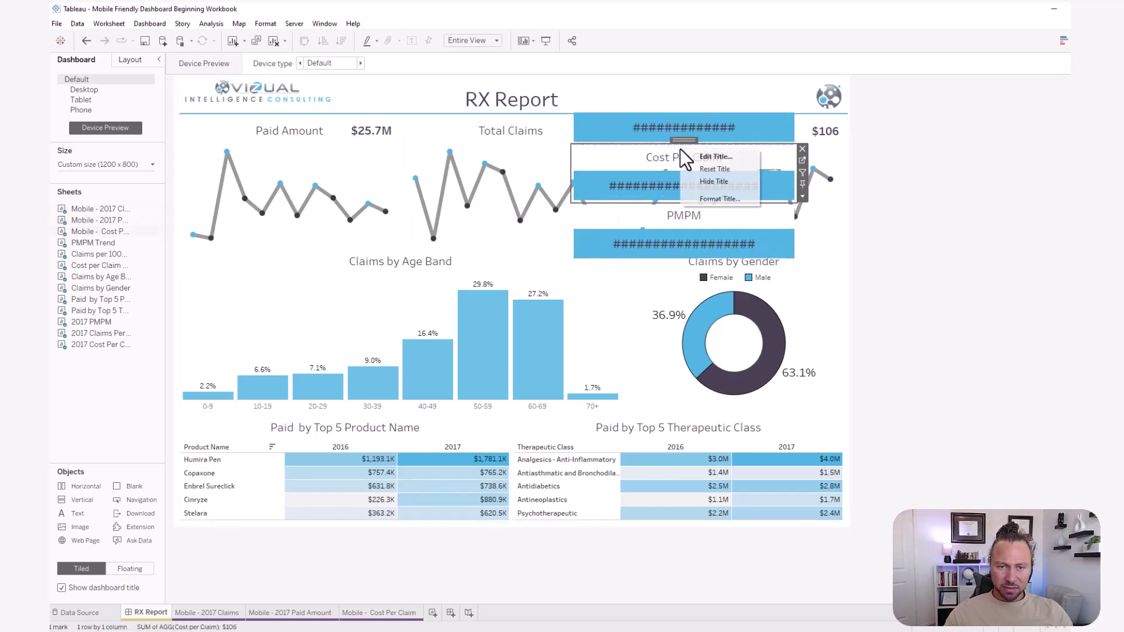
left_click(708, 179)
right_click(678, 205)
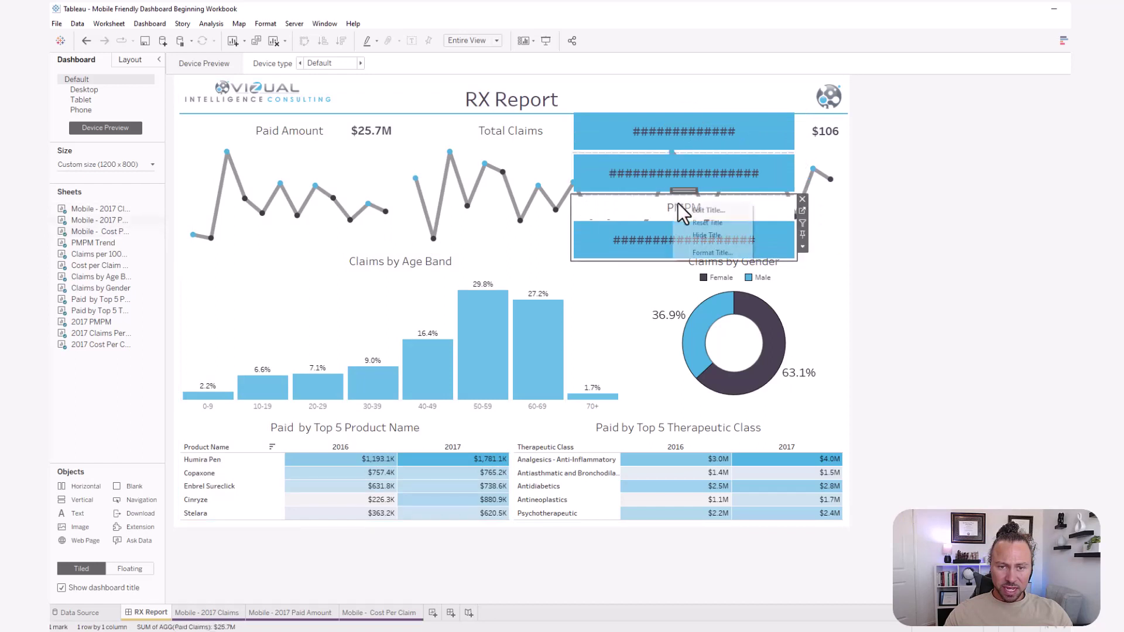
left_click(720, 234)
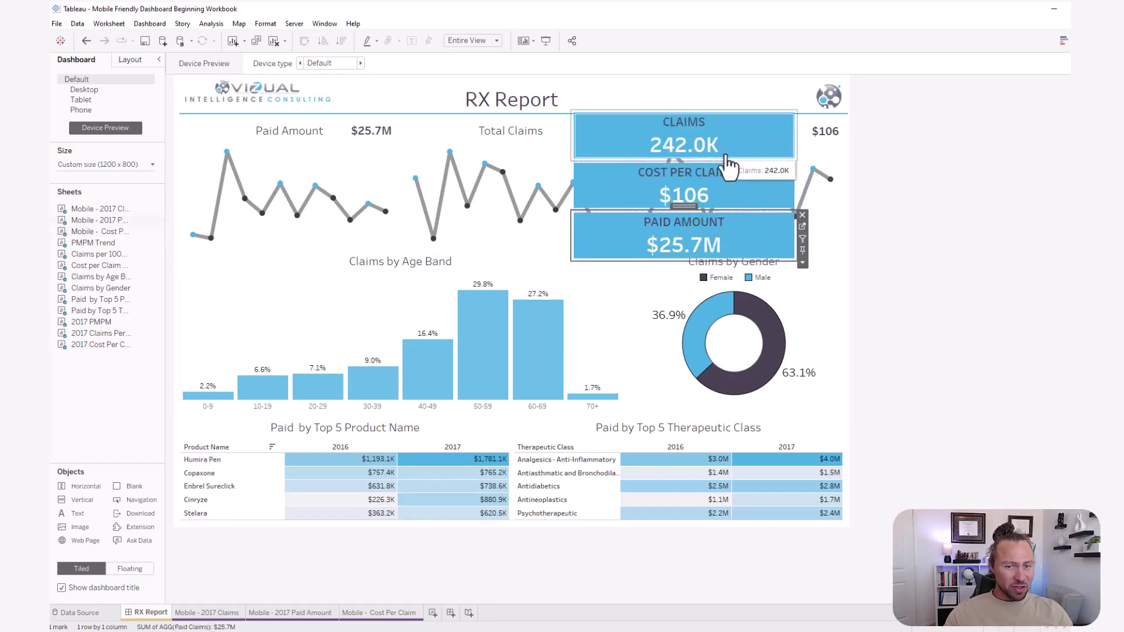
Step: Select the vertical container holding the three mobile sheets and add a show/hide button to it
left_click(803, 265)
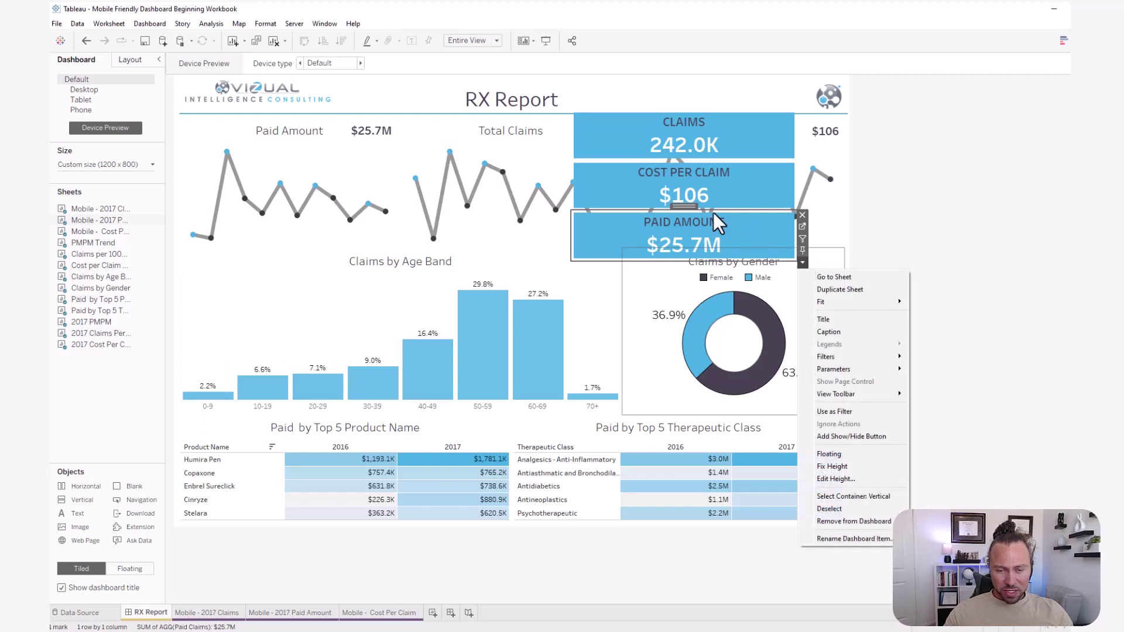
left_click(850, 498)
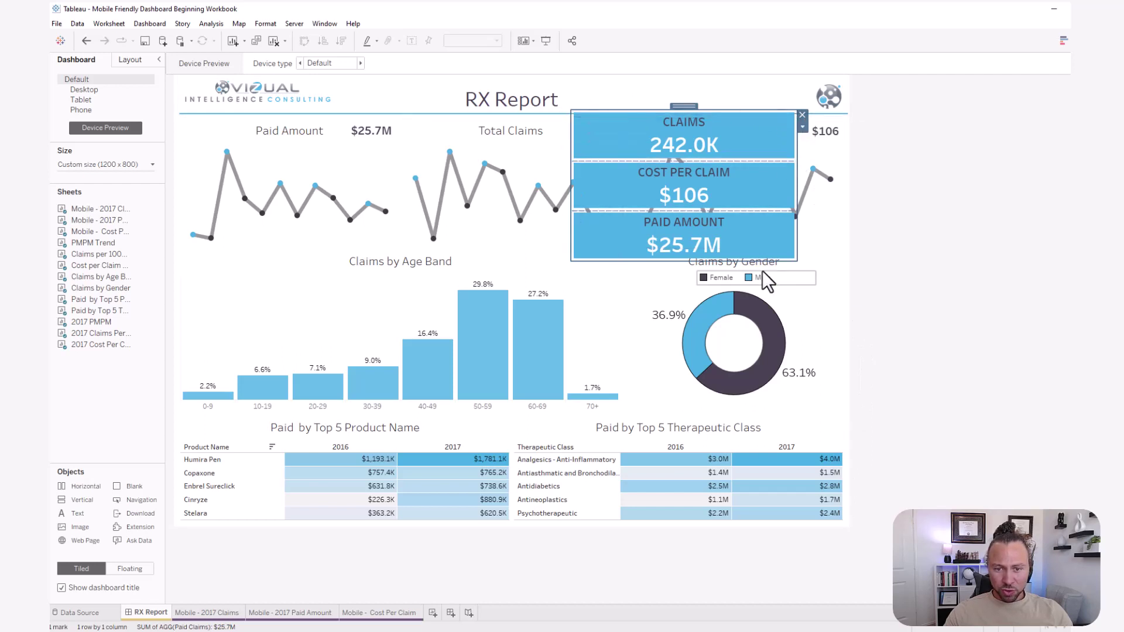
left_click(802, 128)
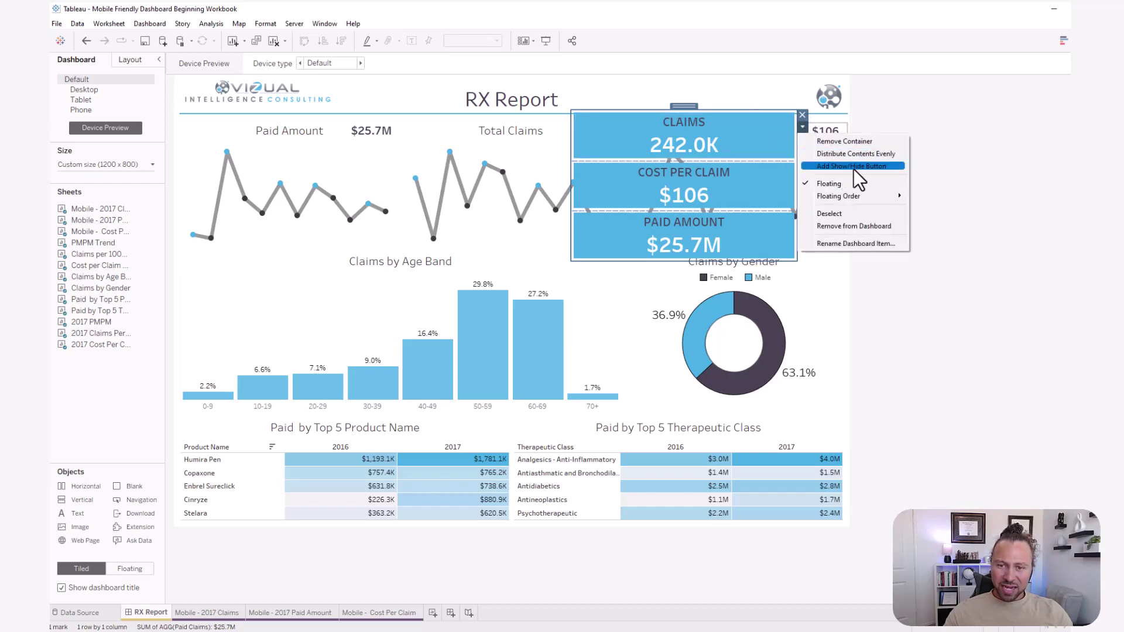
left_click(874, 167)
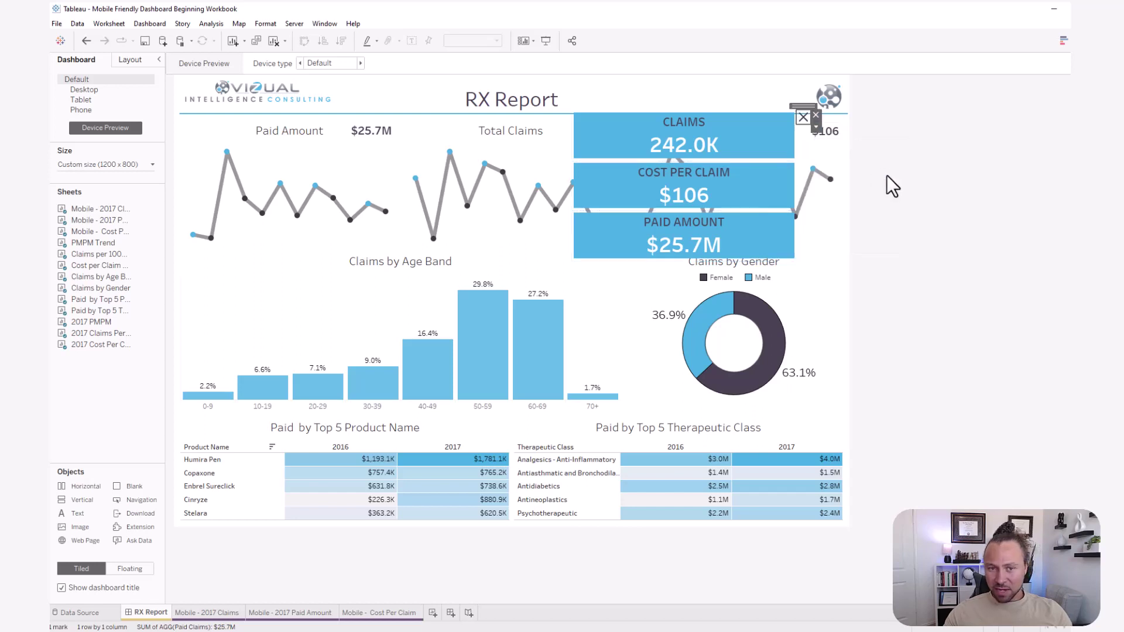
Step: Test the show/hide button by toggling the floating container several times, and leave the container hidden
left_click(806, 118, "alt")
left_click(804, 118, "alt")
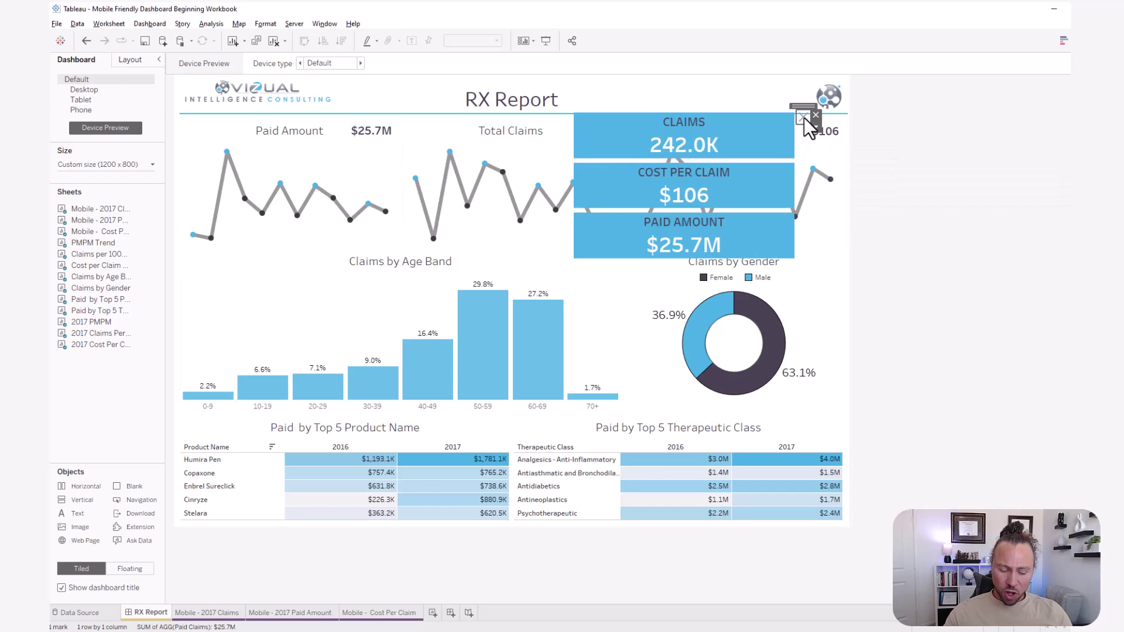
left_click(805, 118, "alt")
left_click(804, 118, "alt")
left_click(804, 118, "alt")
left_click(805, 117, "alt")
left_click(804, 118, "alt")
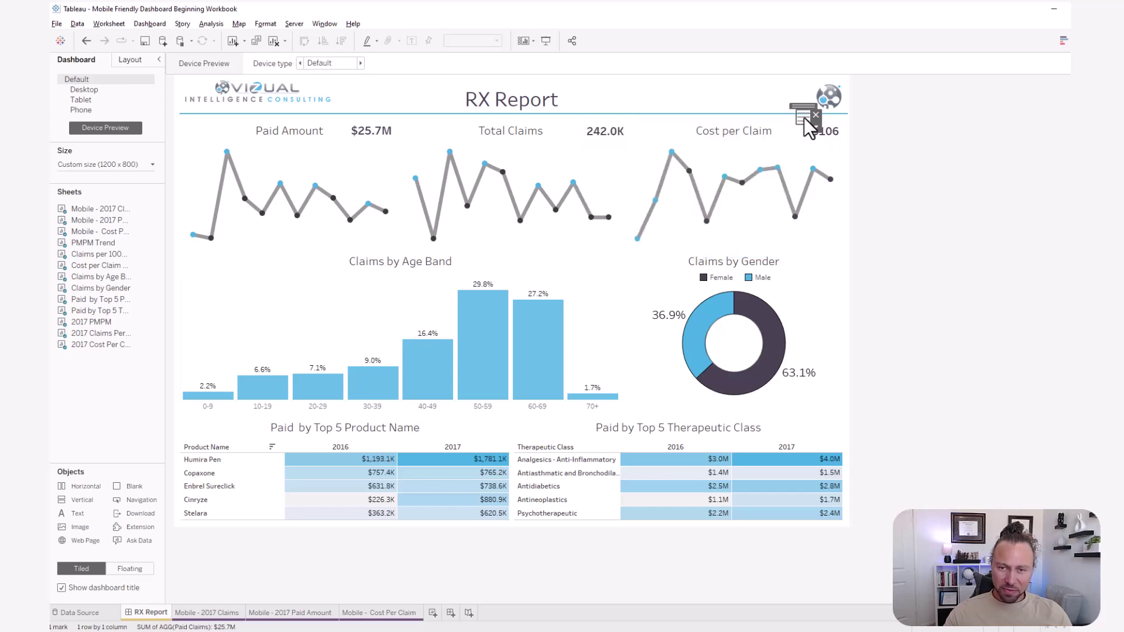
Step: Change the show/hide button to a Text Button, with the title X and a white background for its Item Hidden appearance
left_click(817, 128)
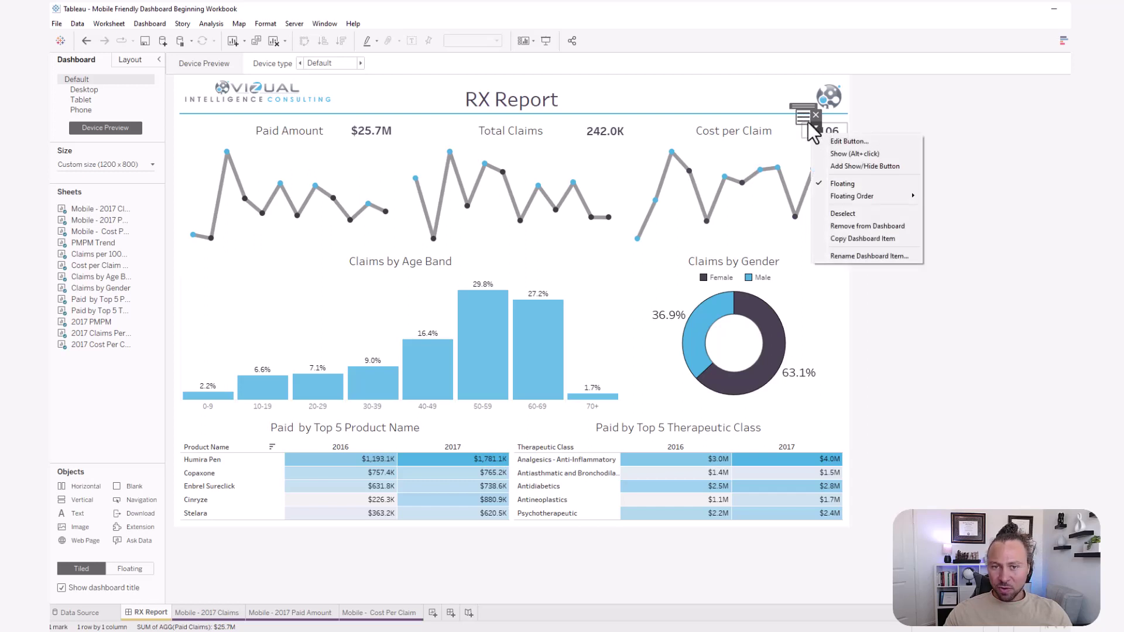
left_click(855, 142)
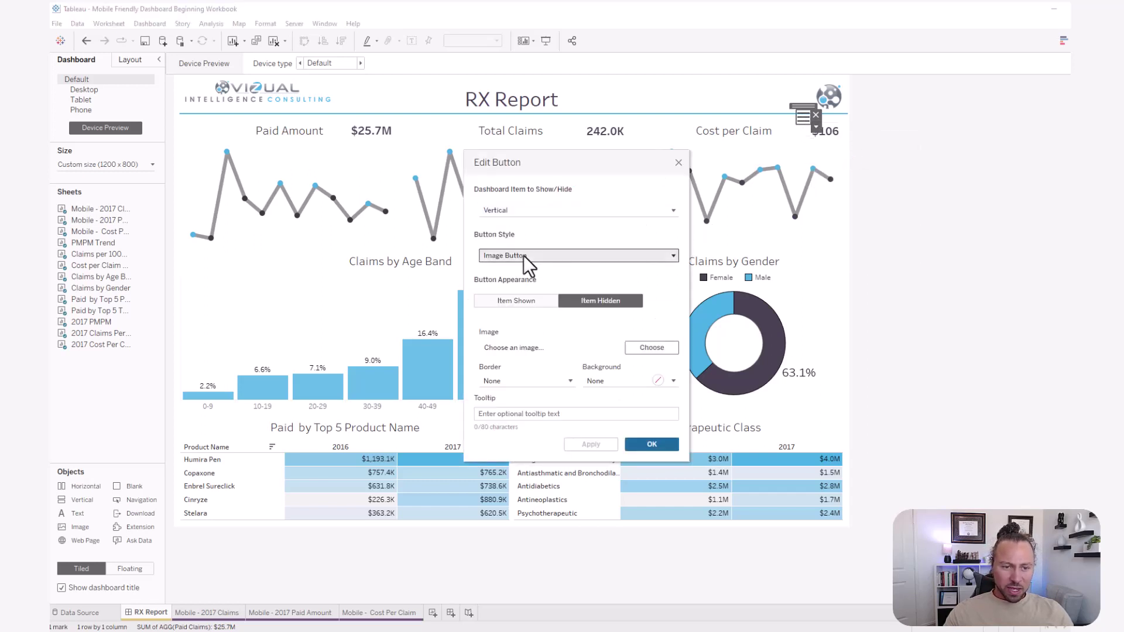
left_click(510, 255)
left_click(515, 282)
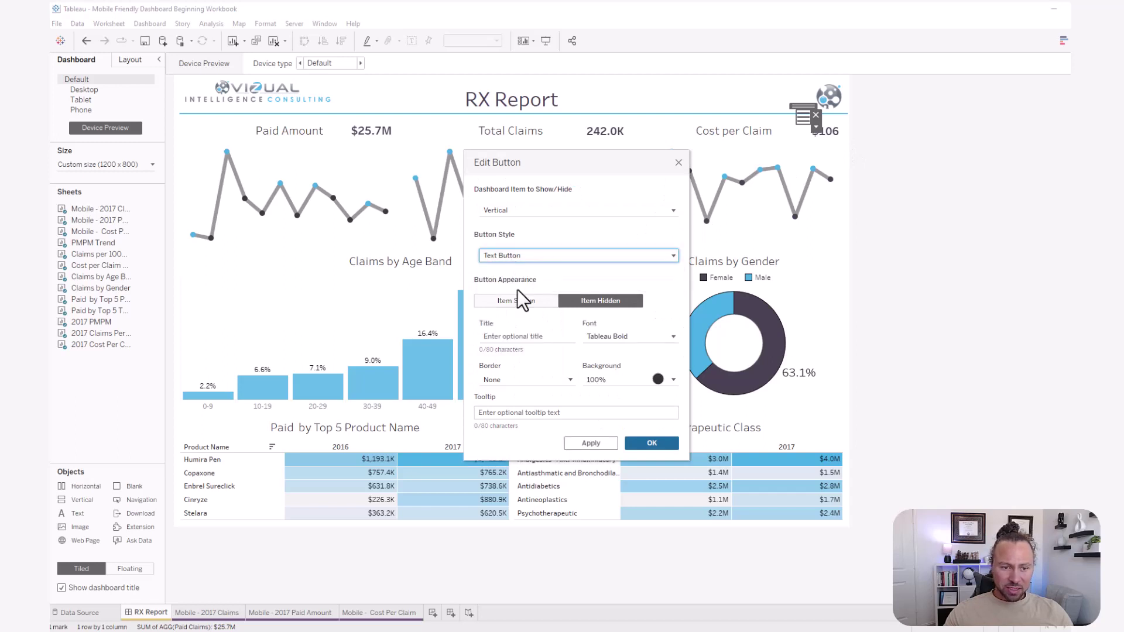
left_click(504, 336)
type("X")
left_click(657, 379)
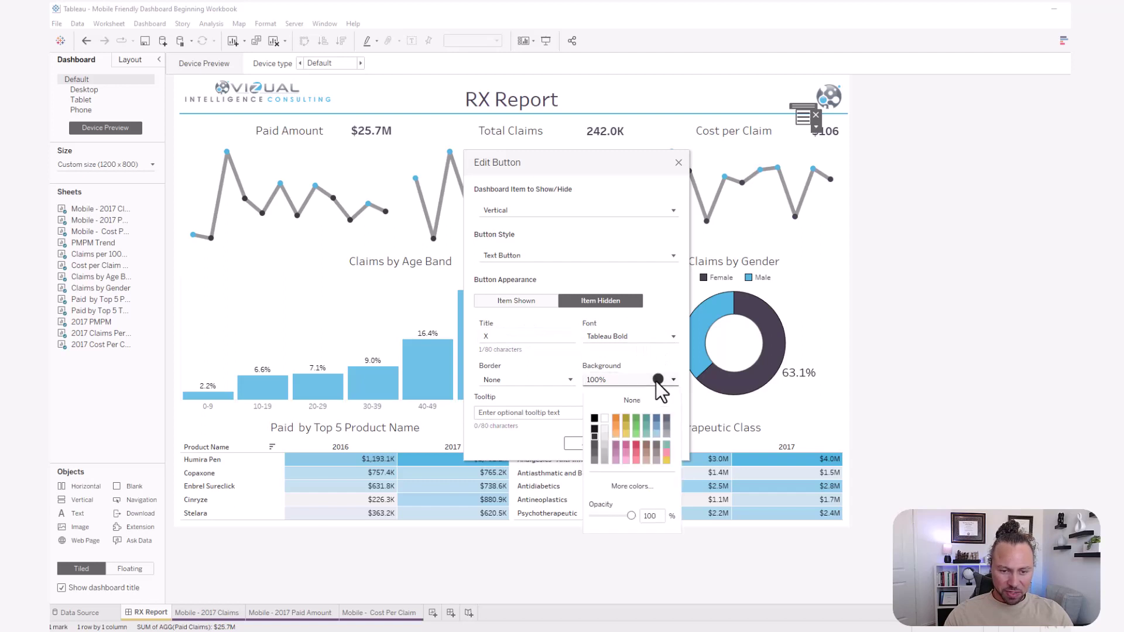
left_click(603, 418)
left_click(592, 384)
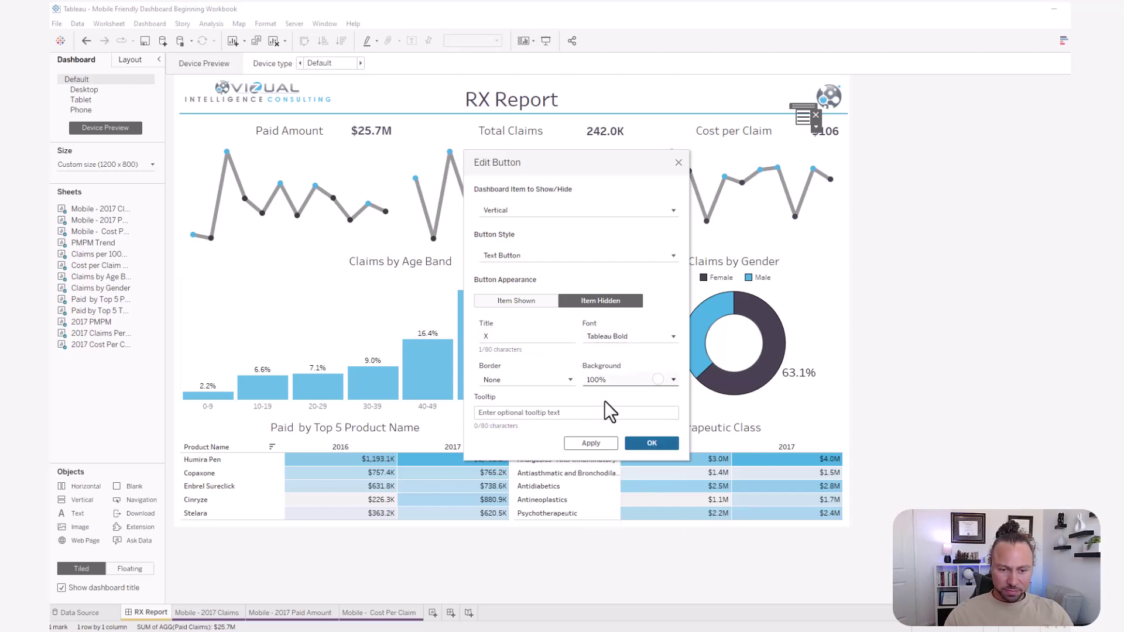
left_click(592, 443)
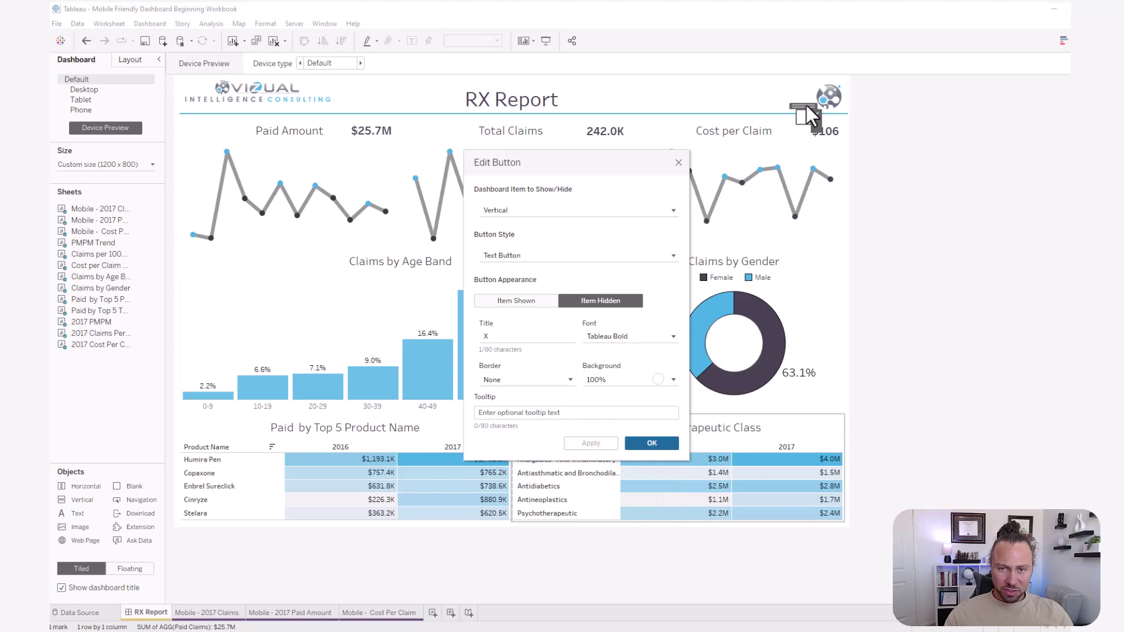
left_click(652, 443)
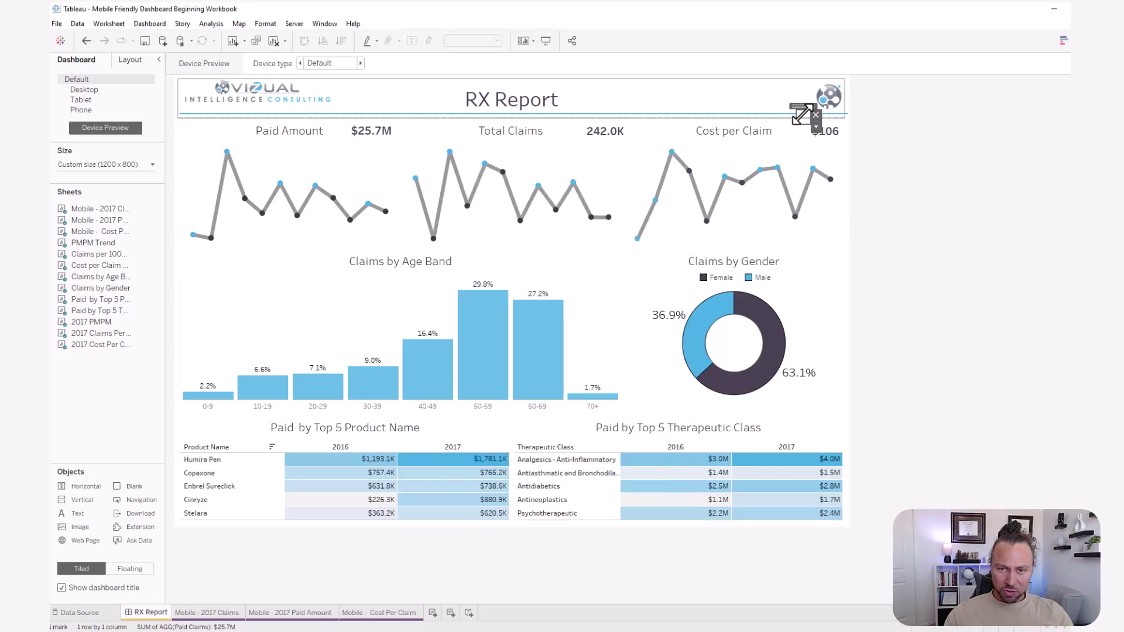
Step: Move the show/hide button up into the header beside the round logo and test it, leaving the container hidden
mouse_move(805, 101)
left_mouse_down()
mouse_move(801, 113)
mouse_move(799, 89)
mouse_move(805, 104)
left_mouse_up()
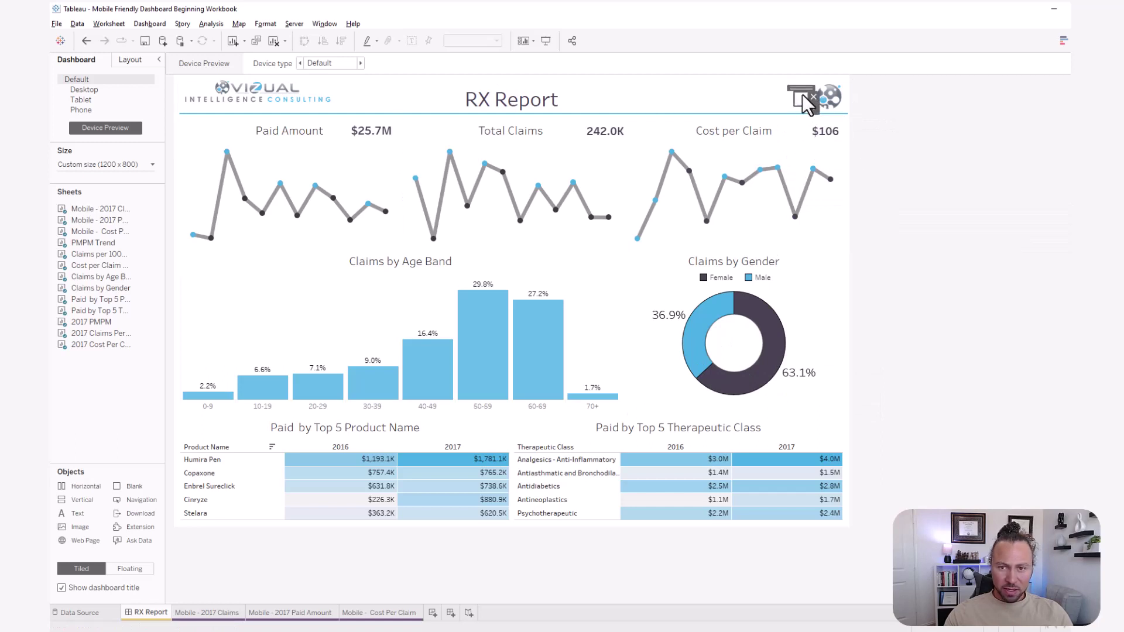
left_click(803, 96)
left_click(803, 97)
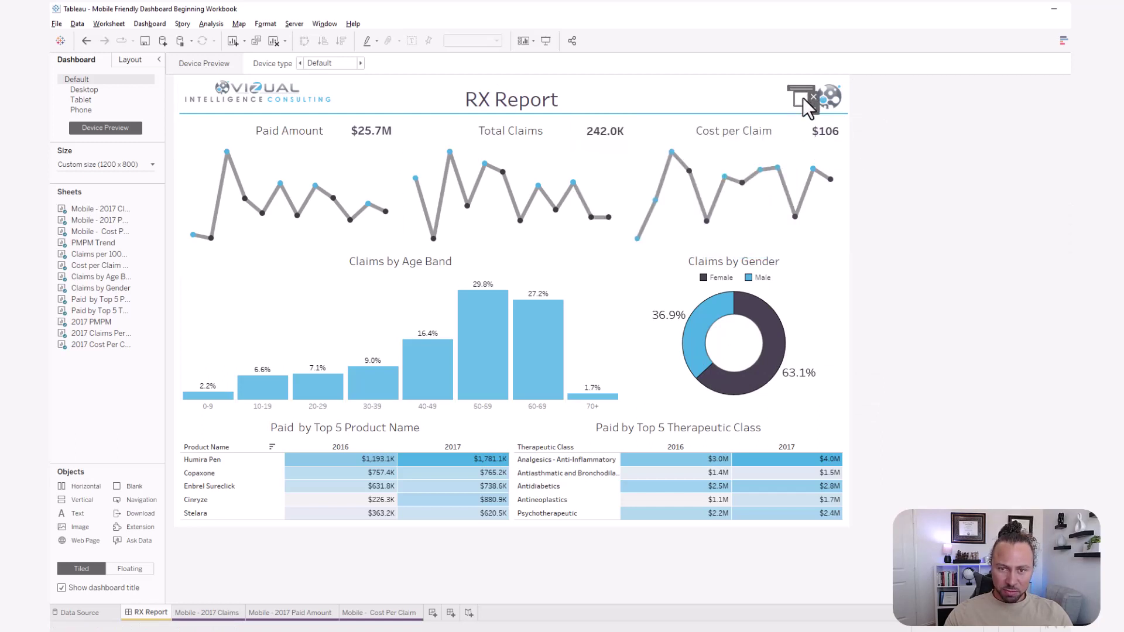
left_click(803, 97)
left_click(803, 97)
left_click(803, 98)
left_click(803, 97)
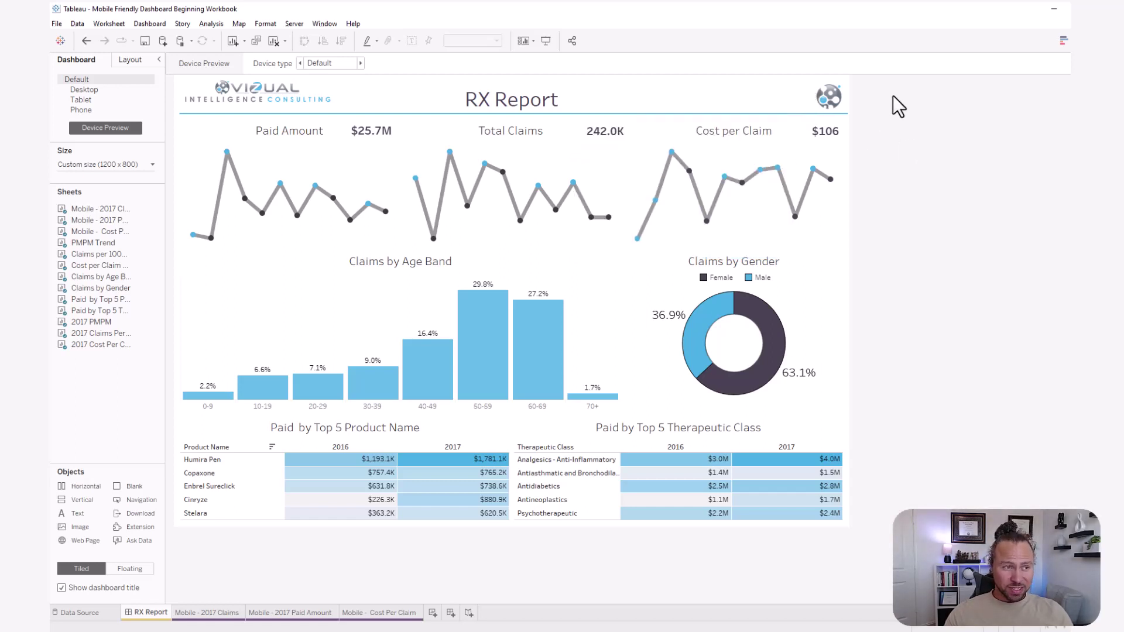
Step: Check the Phone layout's item list for the added mobile sheets, and return to the Default layout
left_click(94, 110)
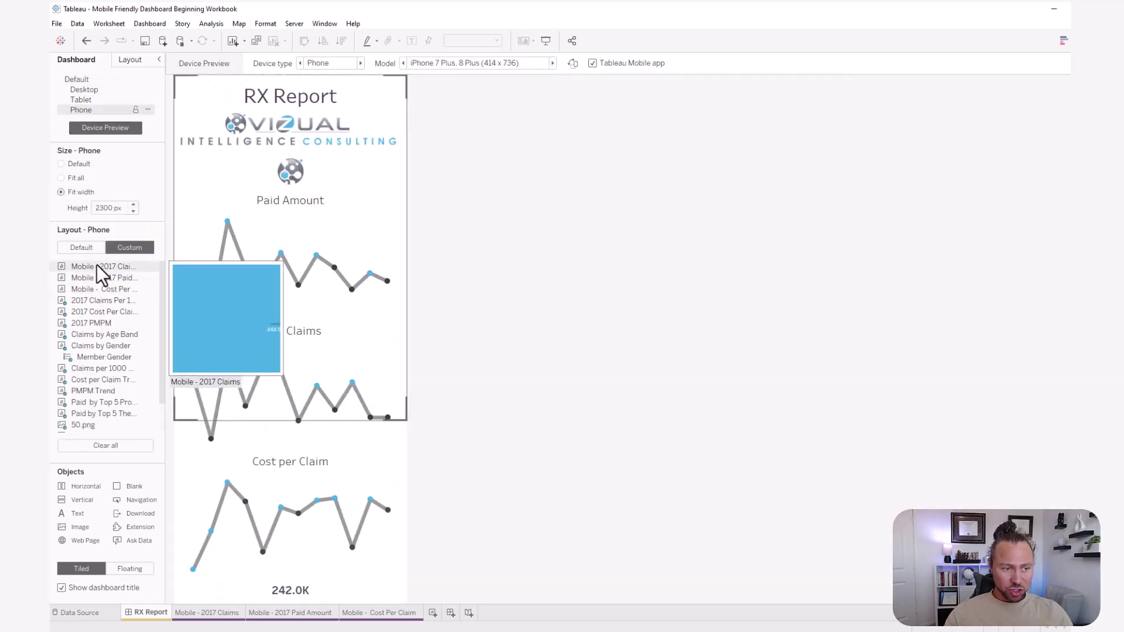
left_click(84, 80)
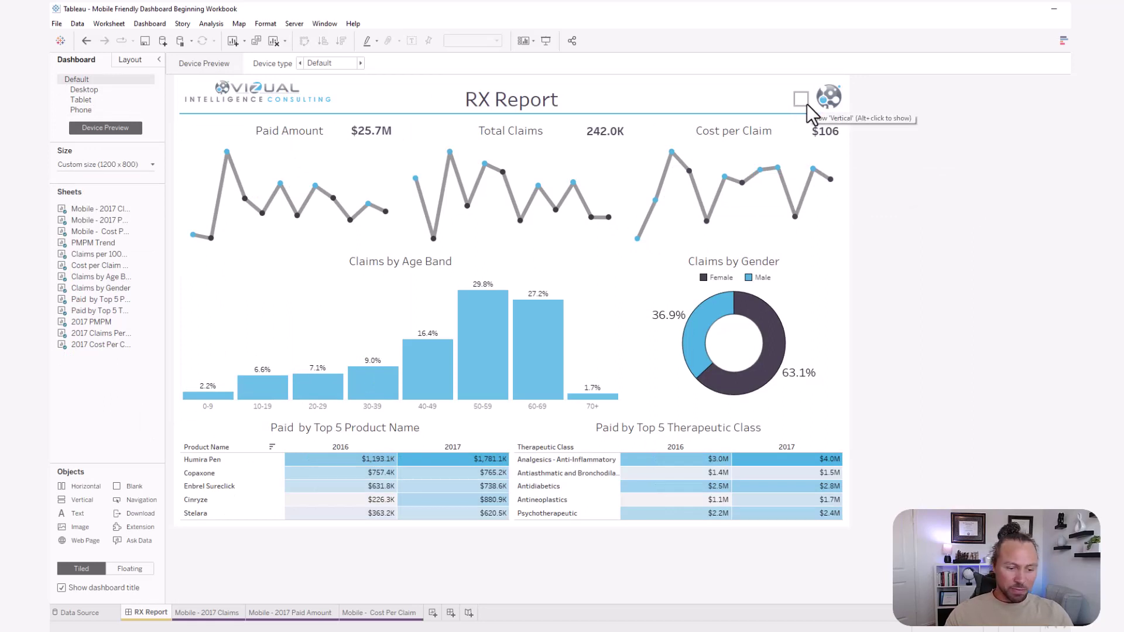
Step: Switch to the Phone layout and remove the RX Report title from it
left_click(807, 105)
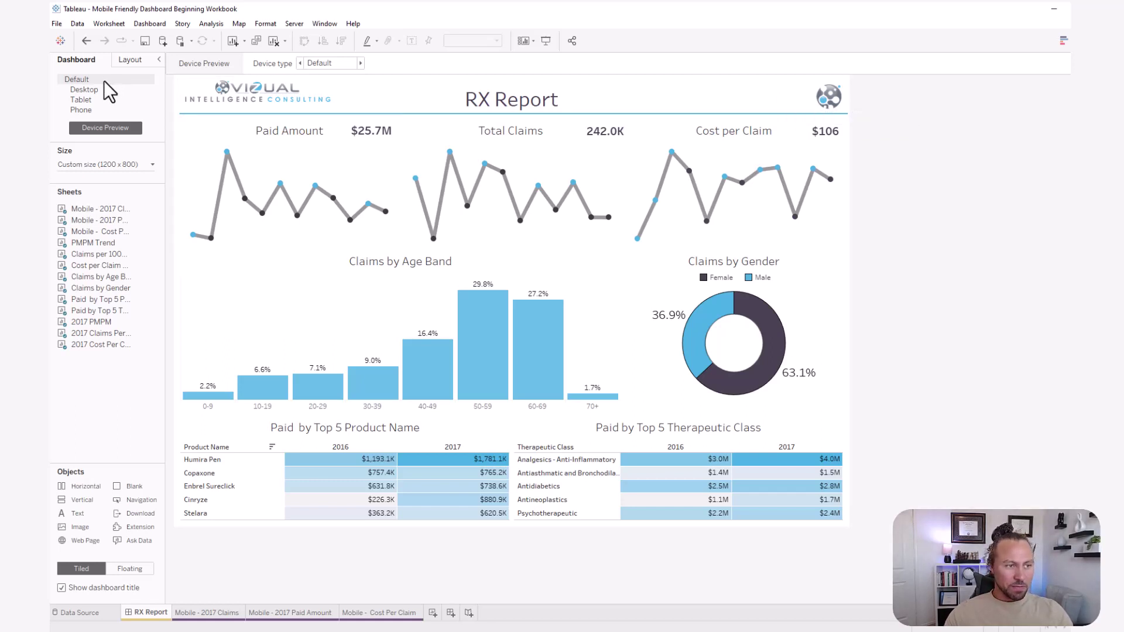
left_click(94, 109)
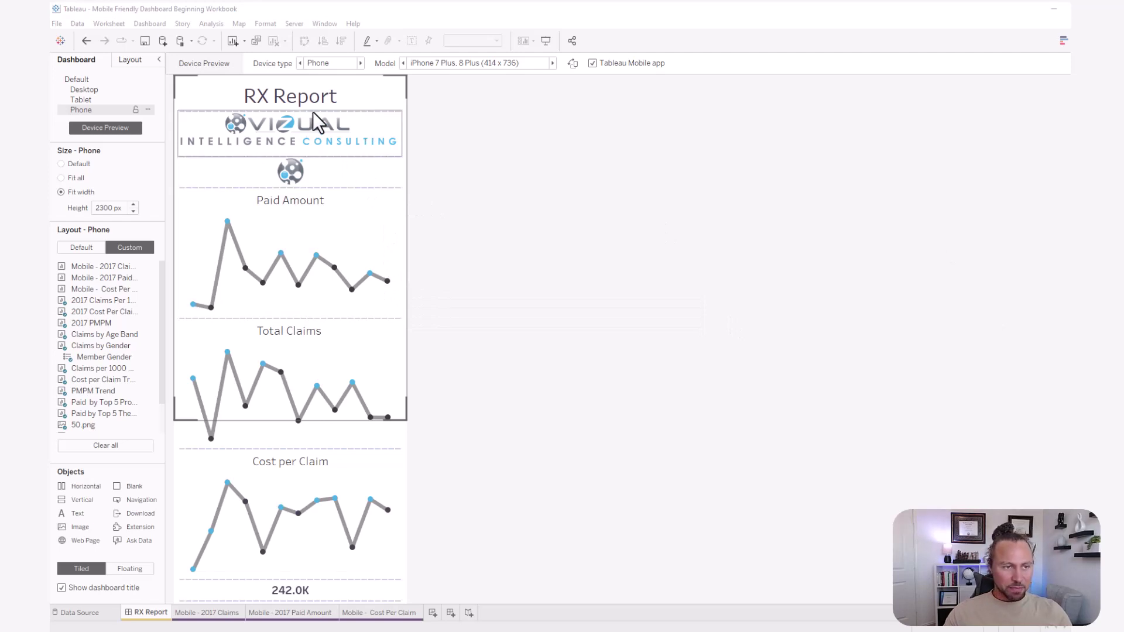
left_click(352, 96)
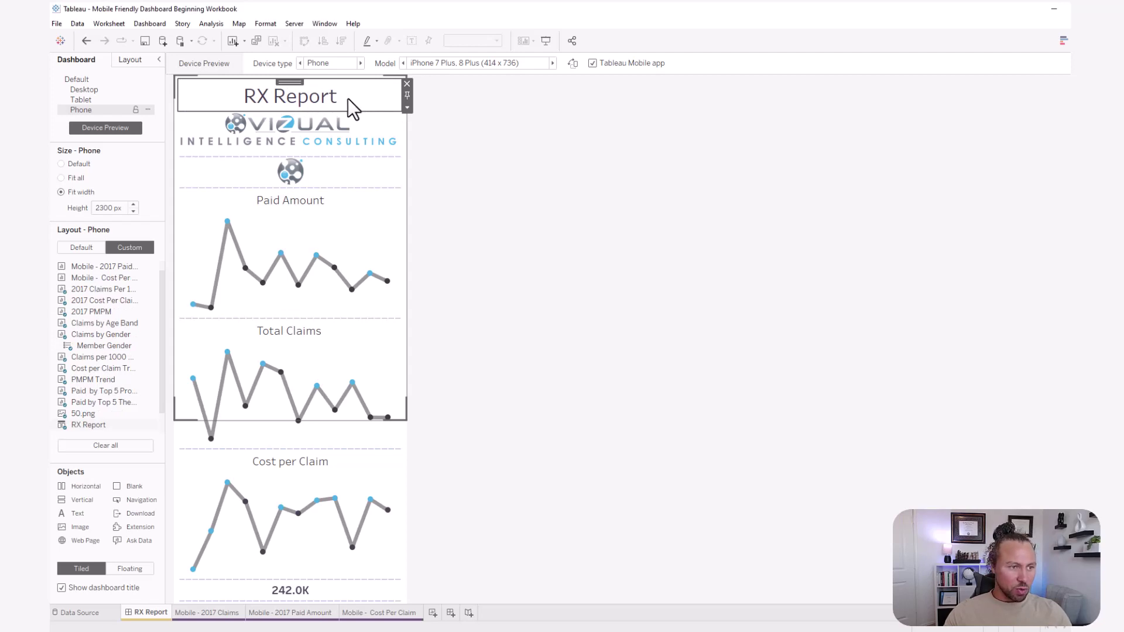
left_click(407, 86)
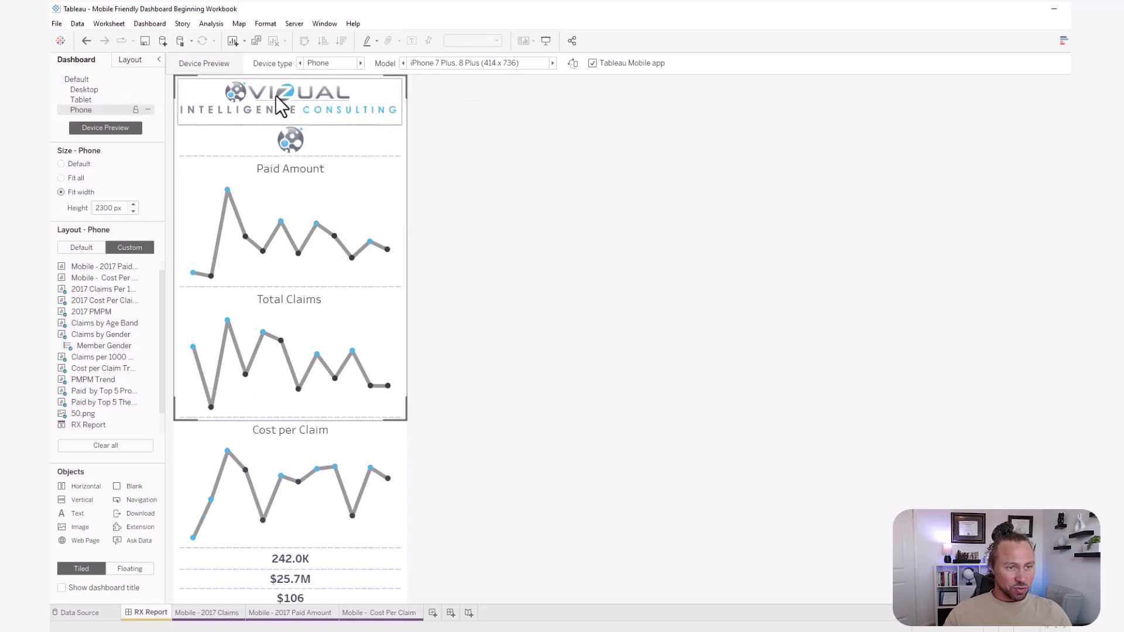
Step: Check the header in the Tablet and Desktop layouts, and return to the Phone layout
left_click(109, 99)
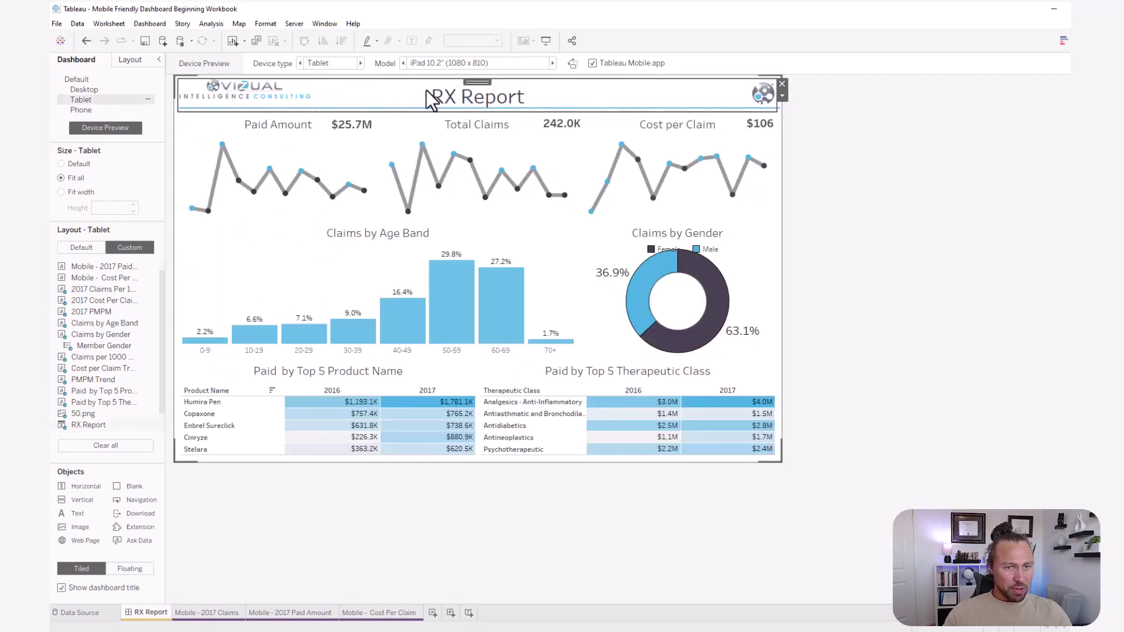
left_click(105, 91)
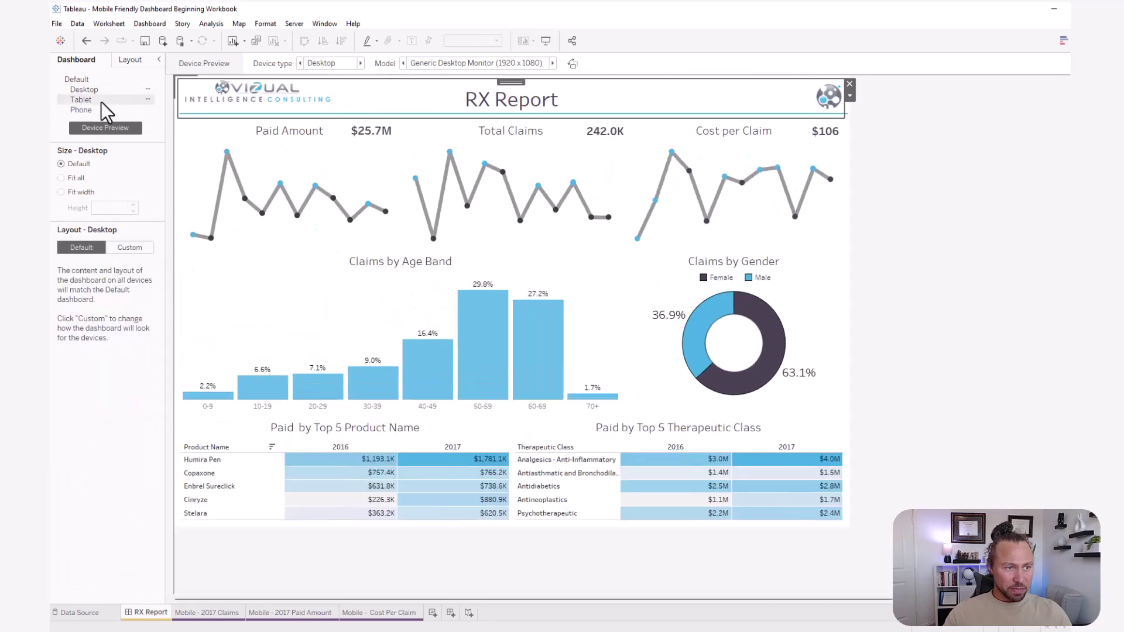
left_click(100, 100)
left_click(99, 111)
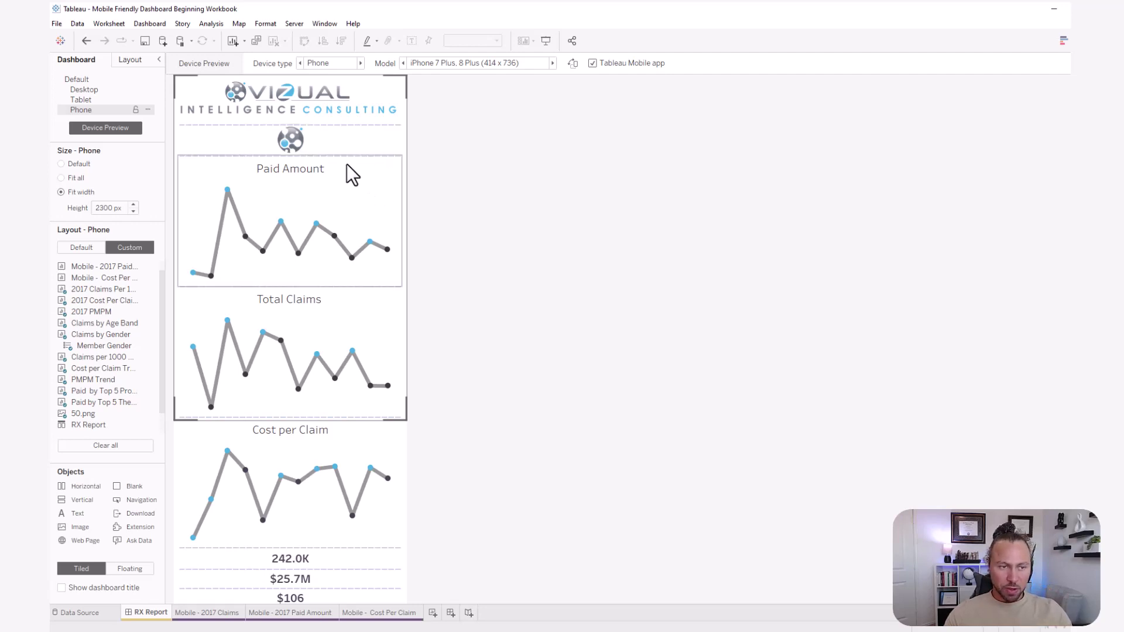
Step: Remove the round logo from the Phone layout and add a tiled horizontal container between the company logo and the Paid Amount chart
left_click(295, 143)
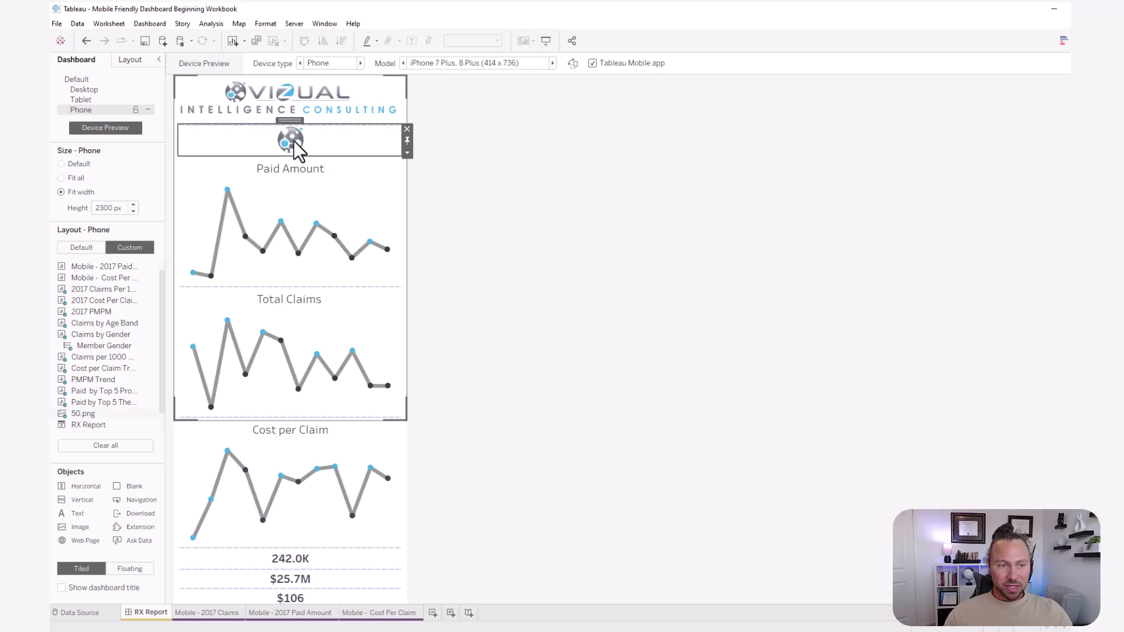
left_click(407, 128)
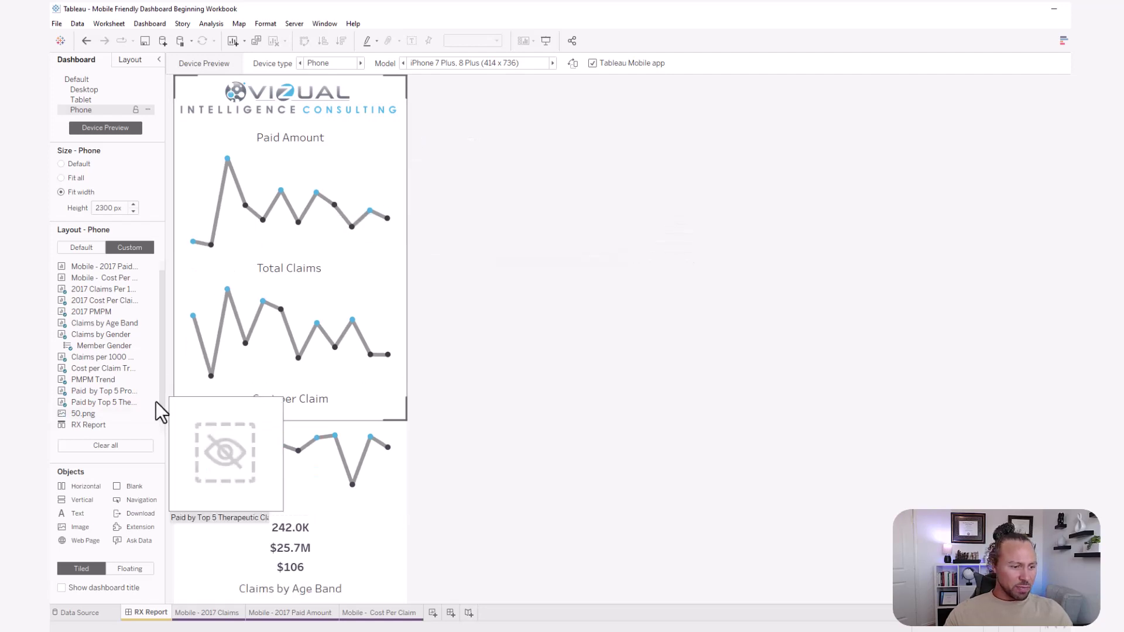
left_click_drag(83, 487, 319, 121)
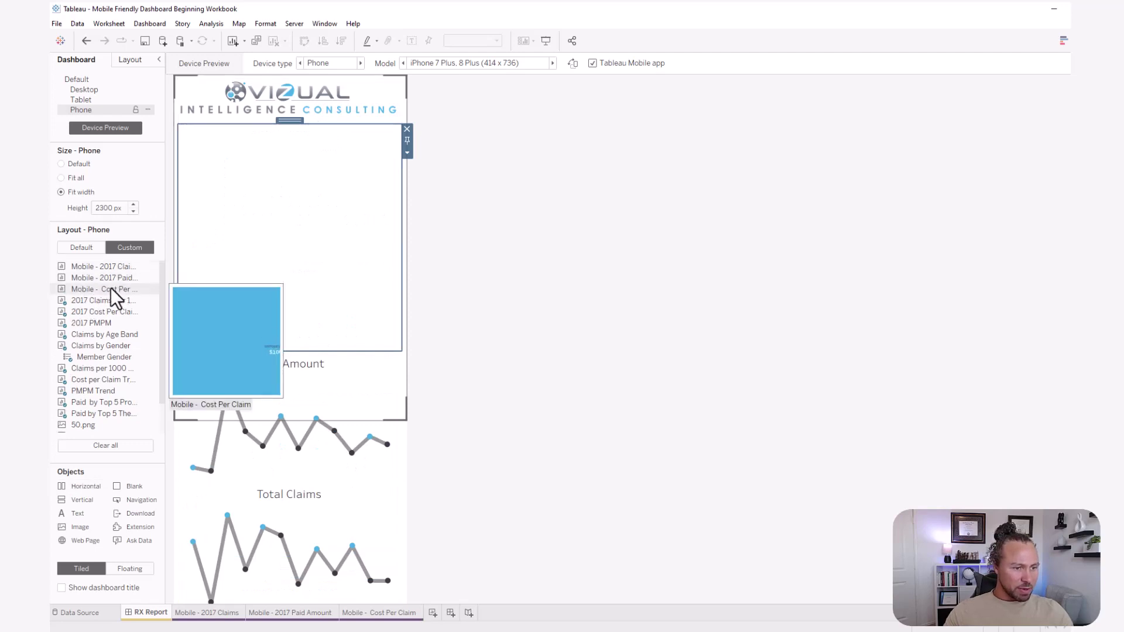
Step: Place Mobile - 2017 Paid Amount and Mobile - Cost Per Claim side by side, with a shorter, full-width Mobile - 2017 Claims above them
left_click_drag(107, 277, 261, 235)
left_click_drag(101, 293, 375, 257)
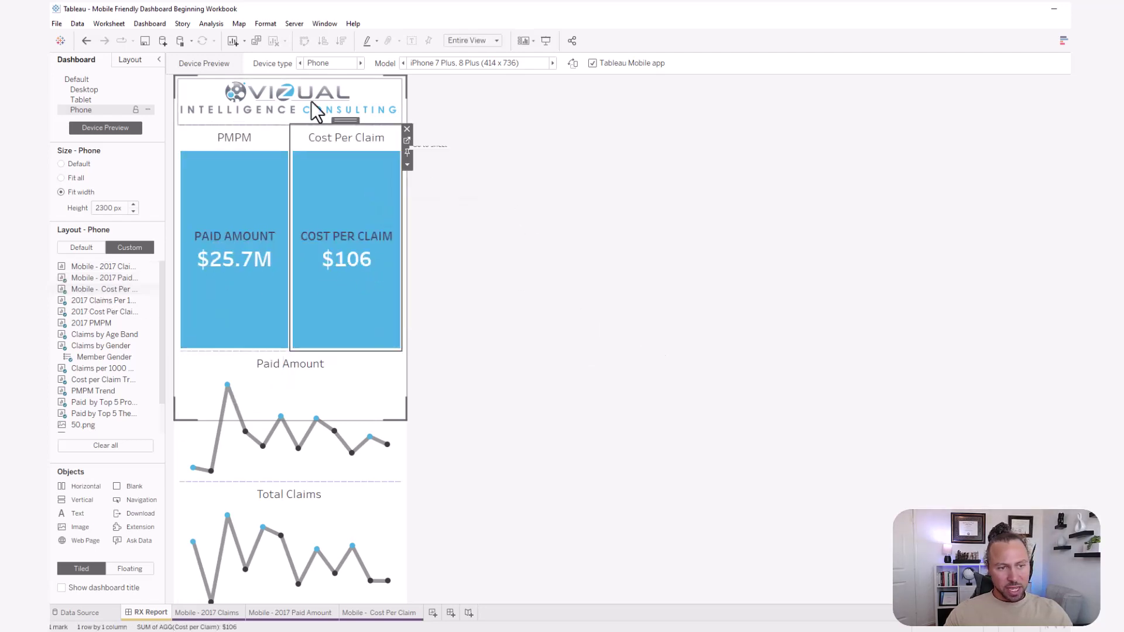
left_click_drag(103, 269, 291, 116)
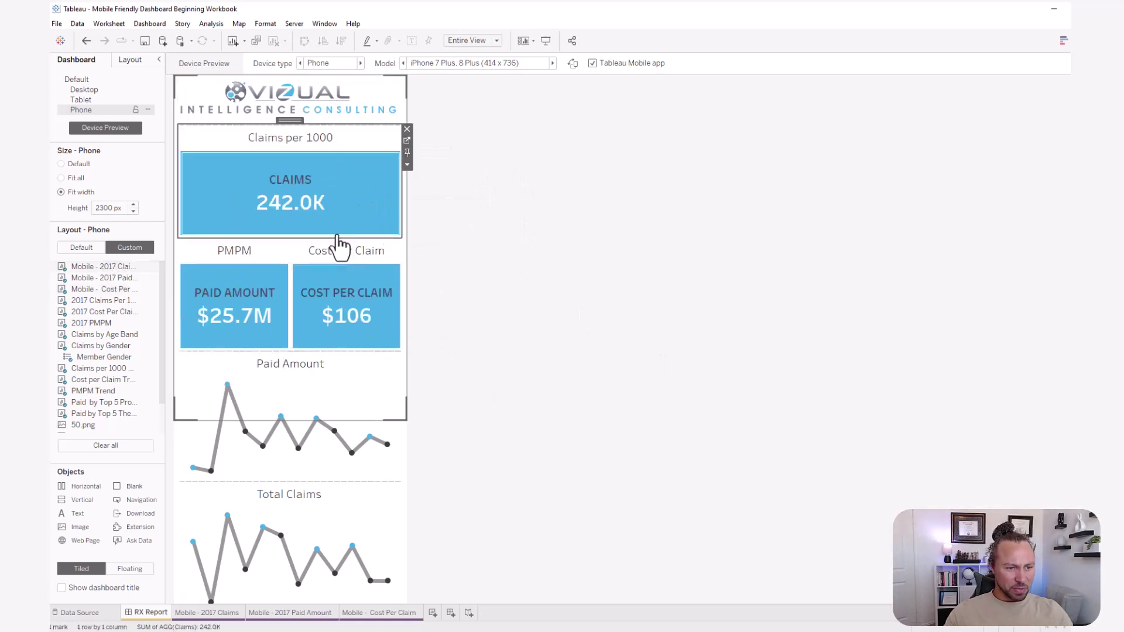
left_click_drag(334, 242, 342, 189)
Step: Hide the titles of the Claims, Paid Amount and Cost Per Claim mobile KPI tiles
left_click(309, 139)
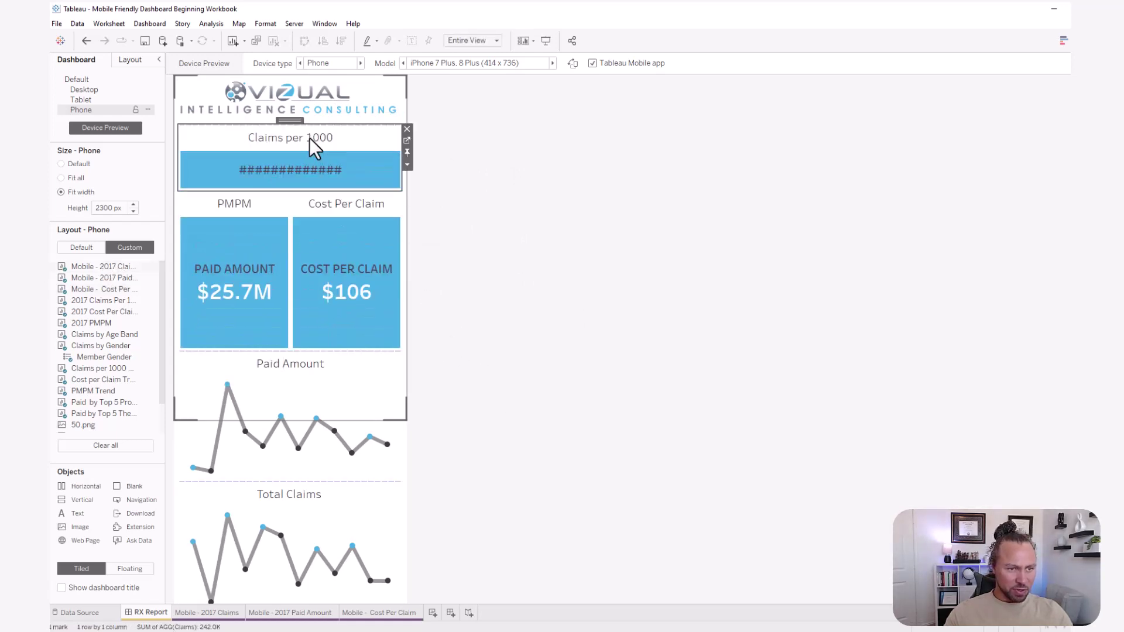
left_click(359, 146)
left_click(354, 205)
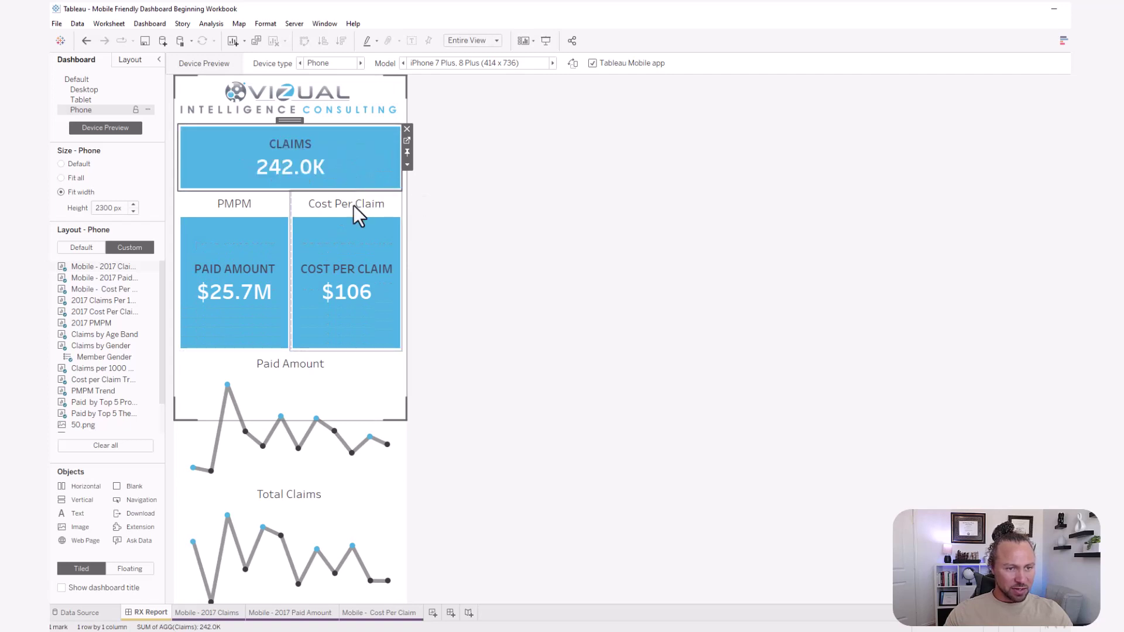
right_click(356, 209)
left_click(364, 212)
left_click(262, 205)
right_click(272, 223)
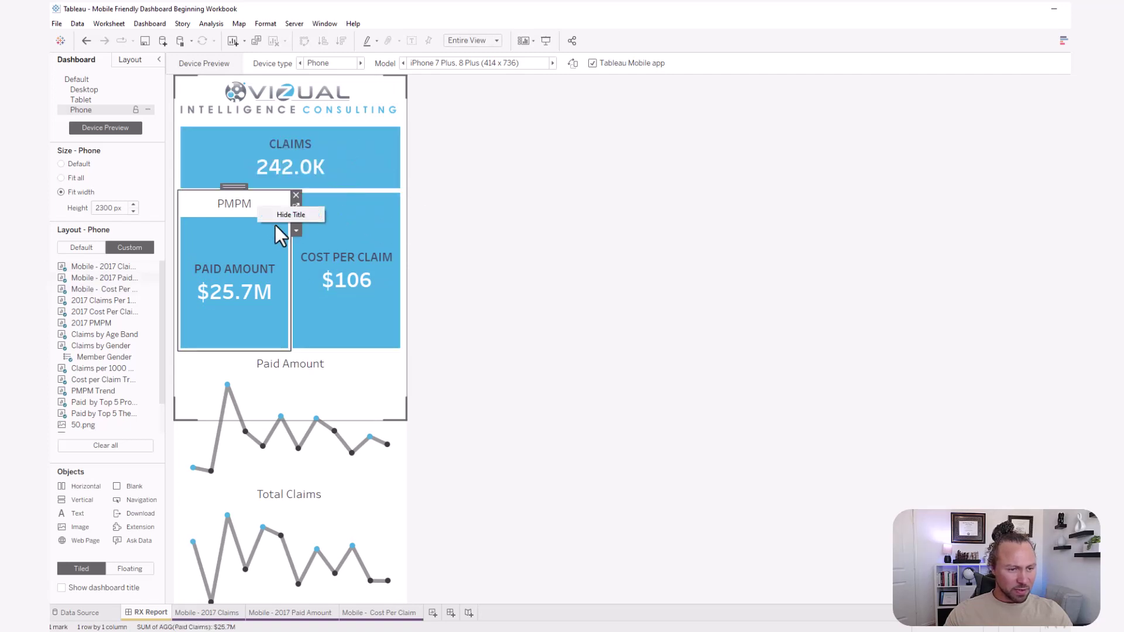
left_click(289, 215)
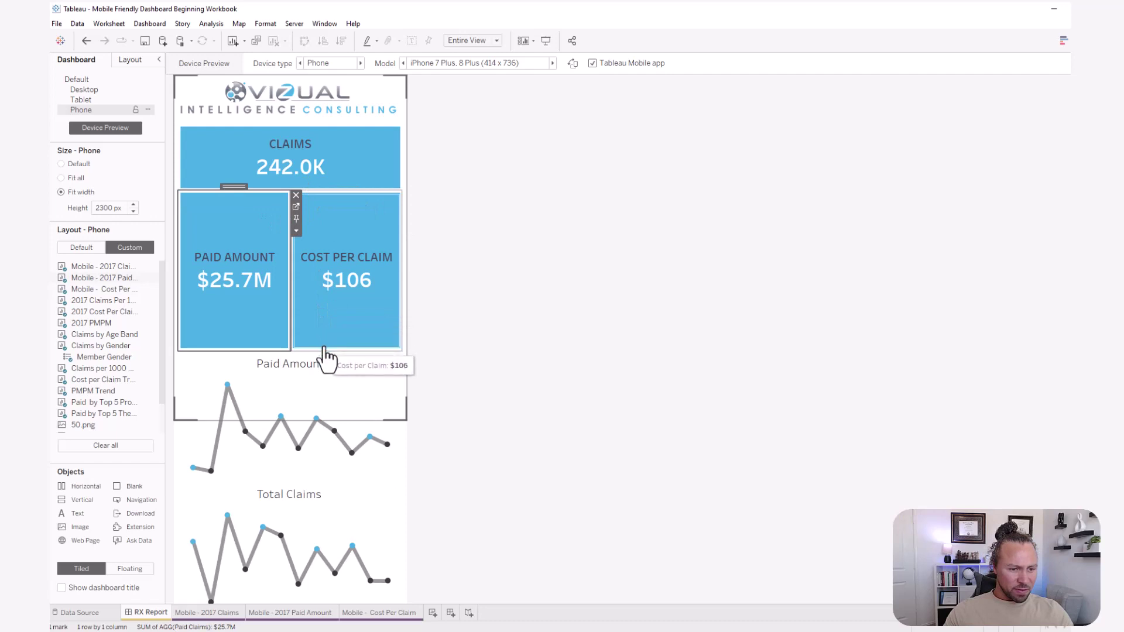
Step: Compact the two rows of KPI tiles and shorten the Paid Amount line chart beneath them
left_click_drag(324, 348, 334, 238)
mouse_move(328, 194)
left_mouse_down()
mouse_move(329, 158)
mouse_move(316, 176)
left_mouse_up()
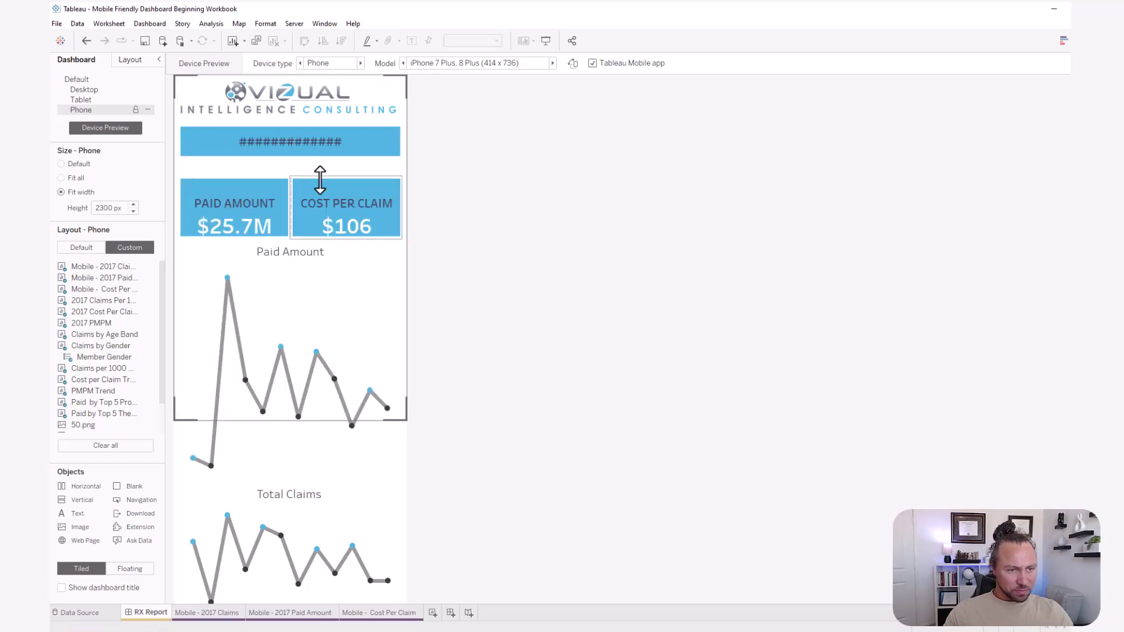
left_click(342, 443)
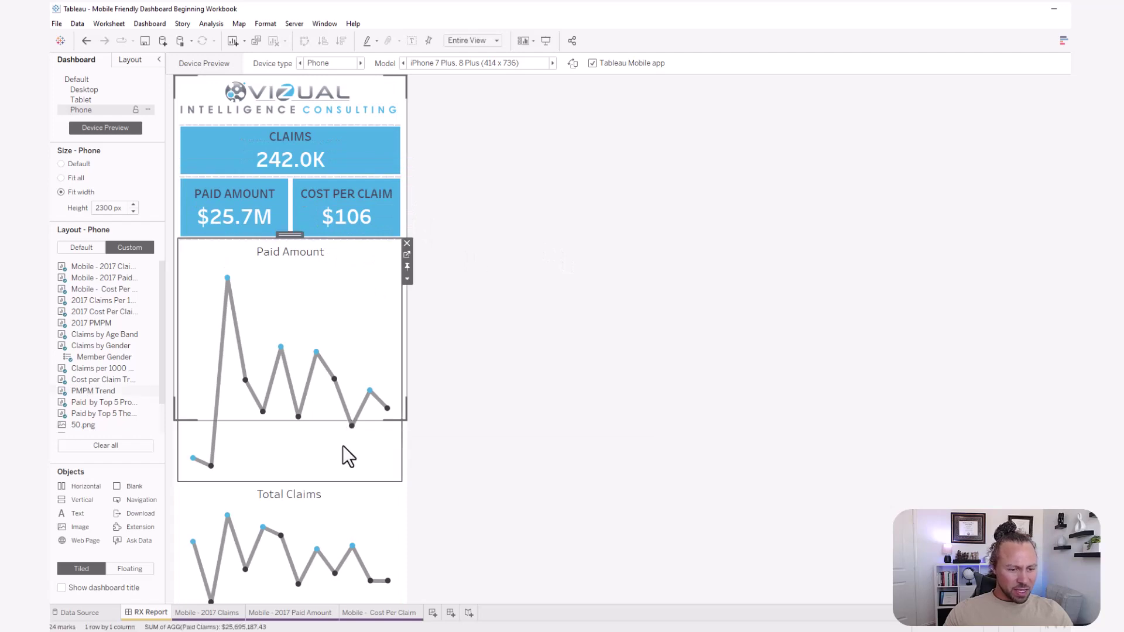
left_click_drag(350, 481, 359, 294)
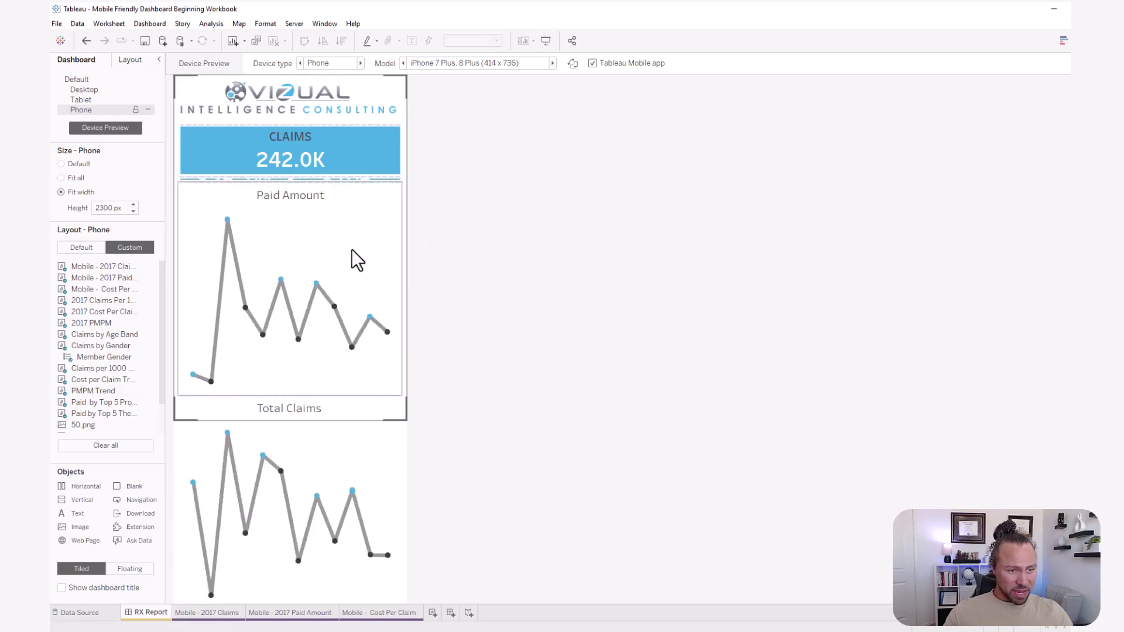
left_click_drag(338, 183, 341, 283)
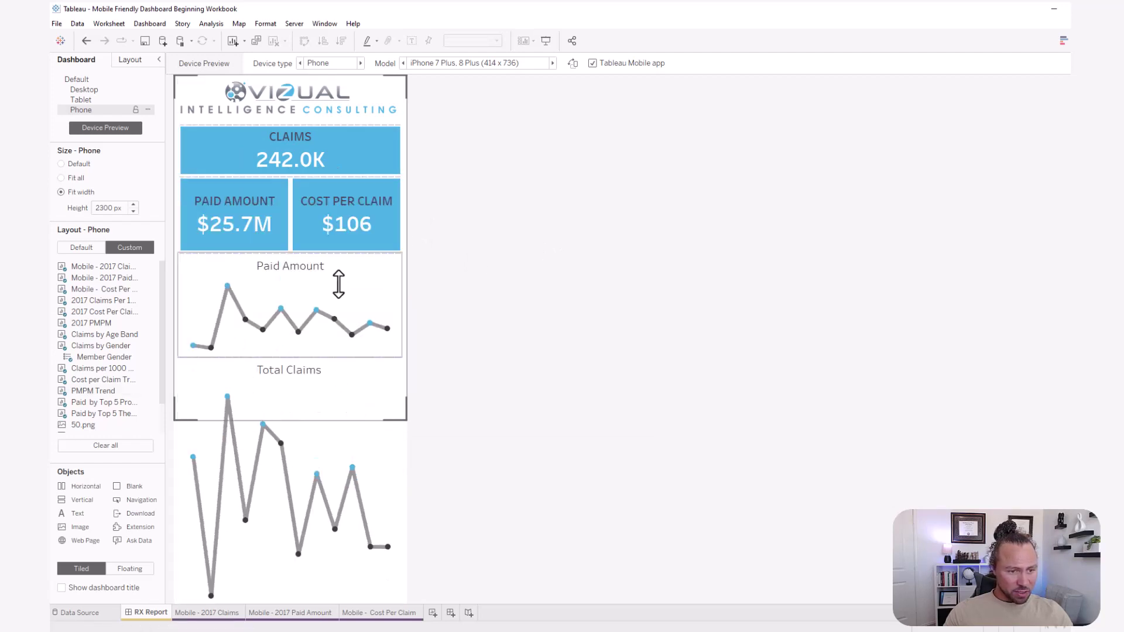
Step: Slightly reduce the height of the Paid Amount and Cost Per Claim tile row
left_click(325, 410)
scroll(346, 393, "down", 2)
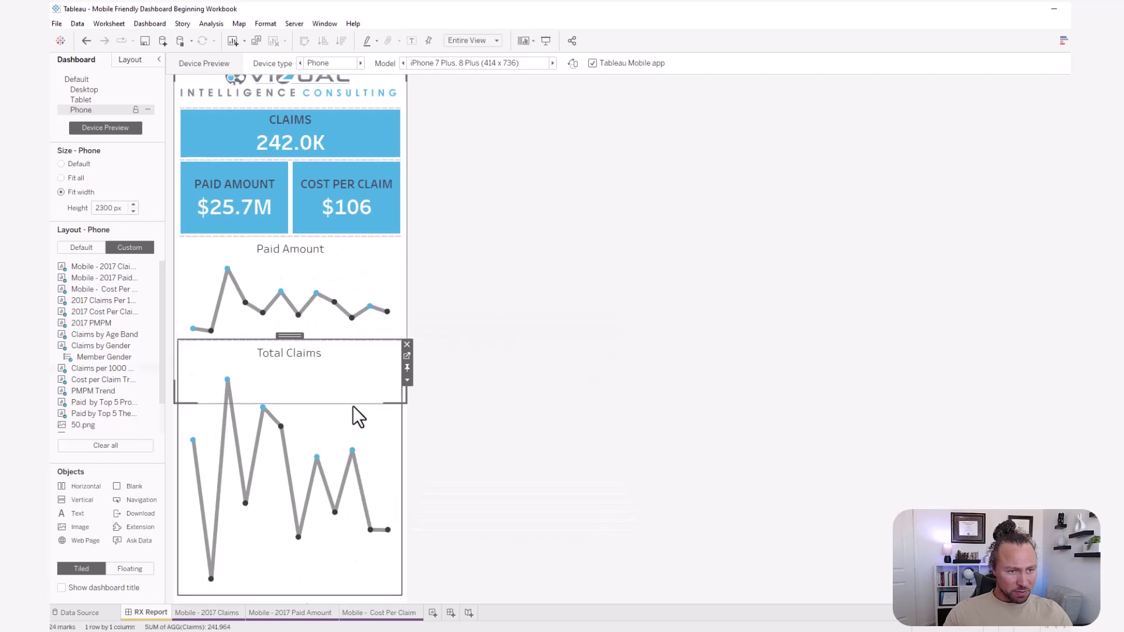
left_click(335, 234)
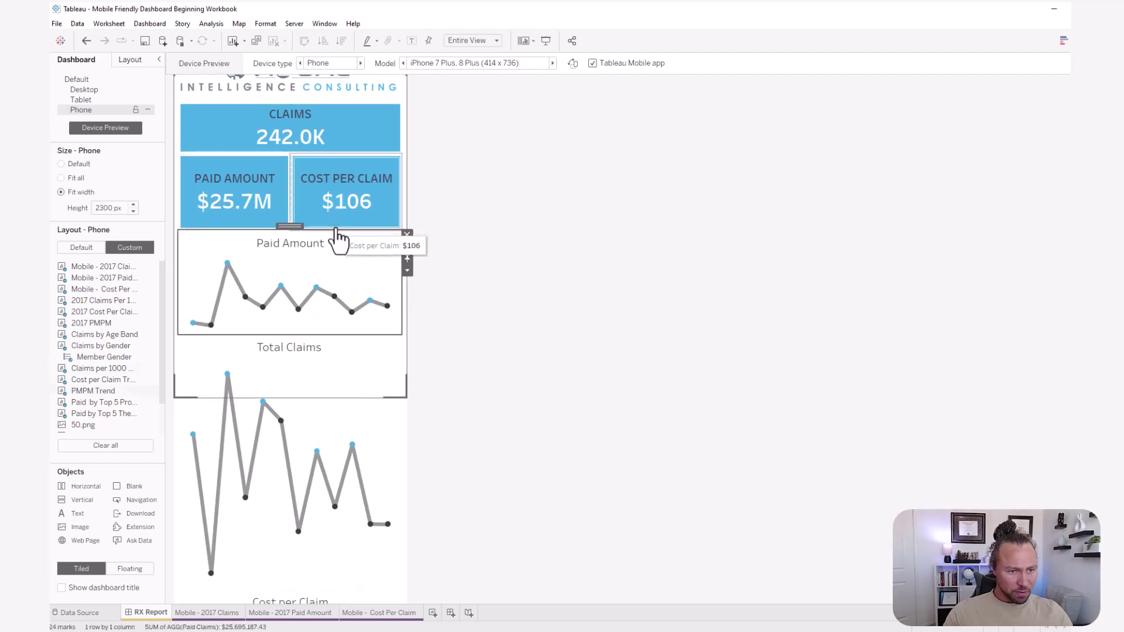
left_click(466, 284)
scroll(437, 369, "down", 2)
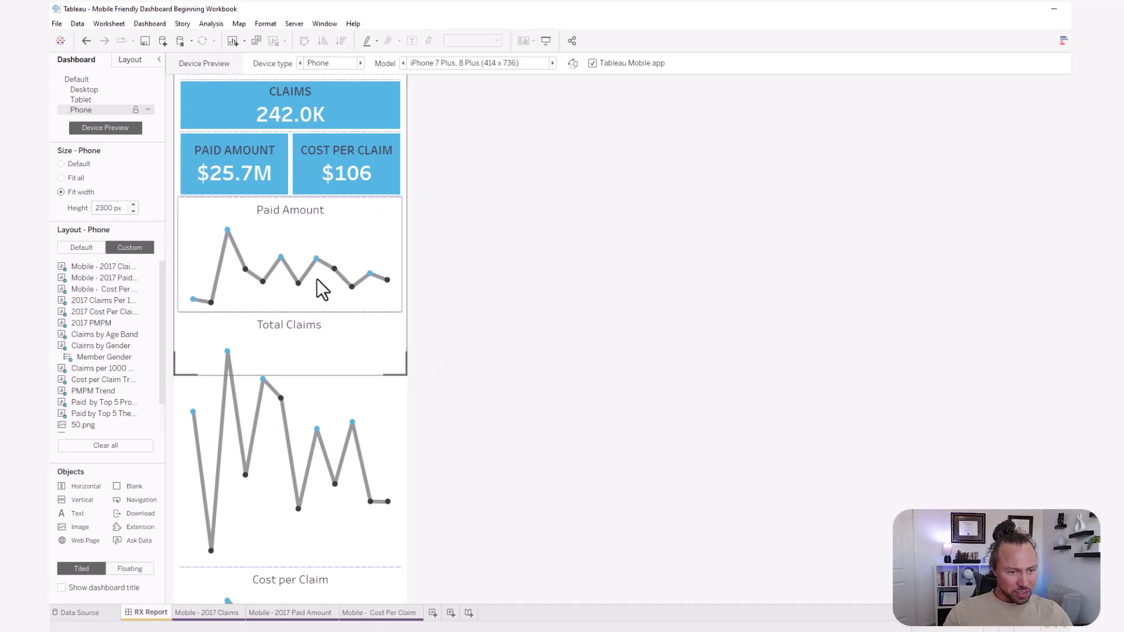
Step: Shorten the Total Claims chart and shift its boundary with the Paid Amount chart down so the lower KPI tiles keep their space
left_click(308, 327)
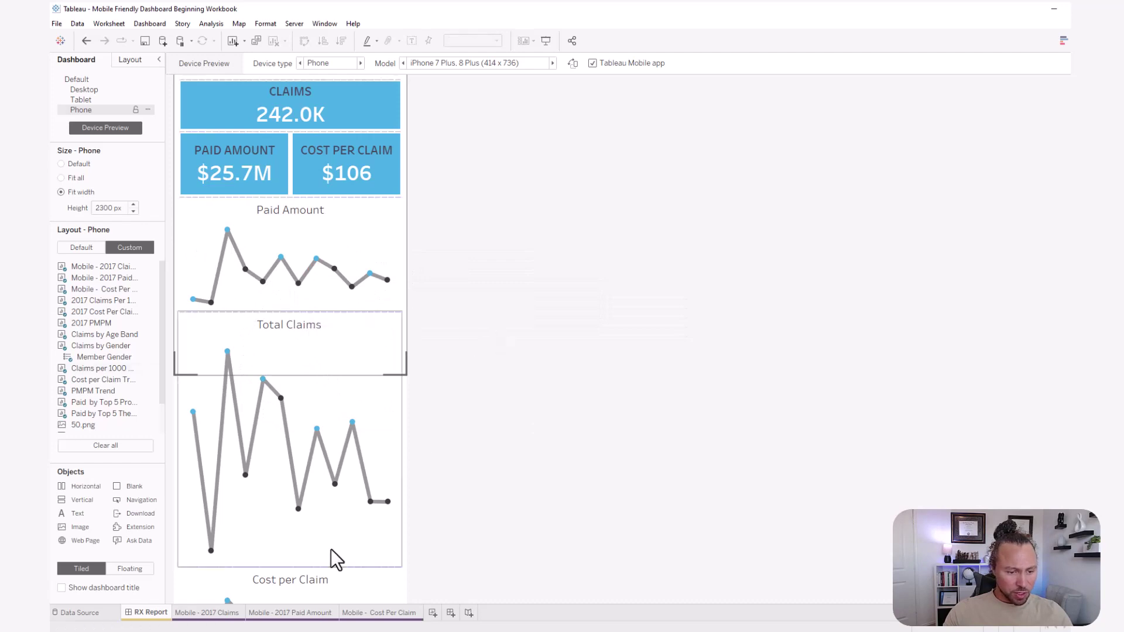
left_click_drag(349, 567, 350, 472)
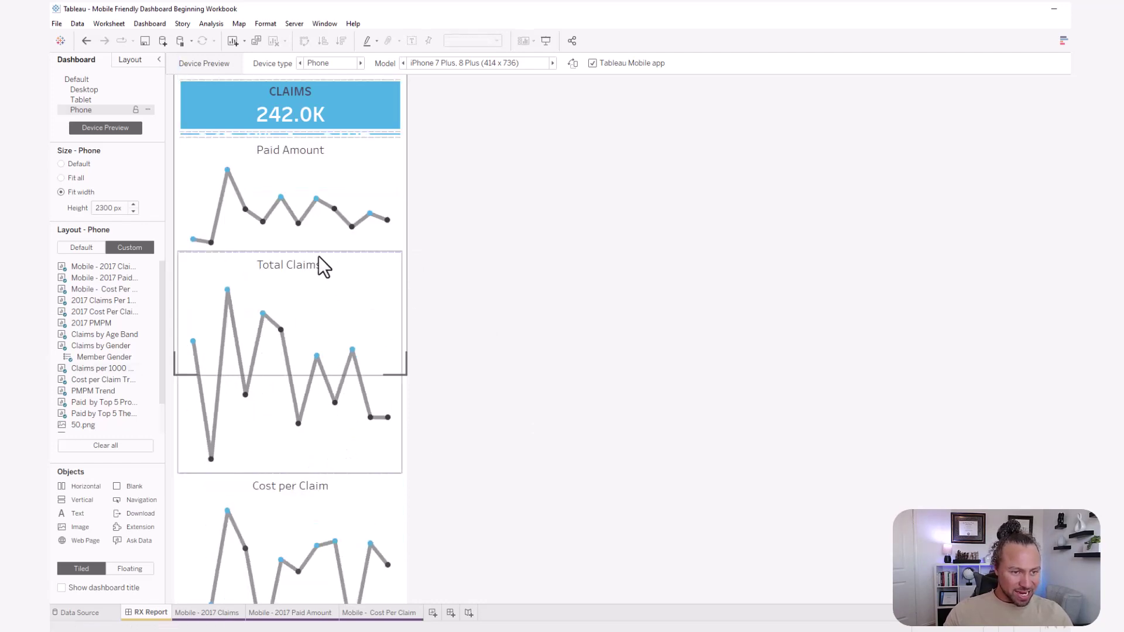
left_click_drag(318, 252, 322, 319)
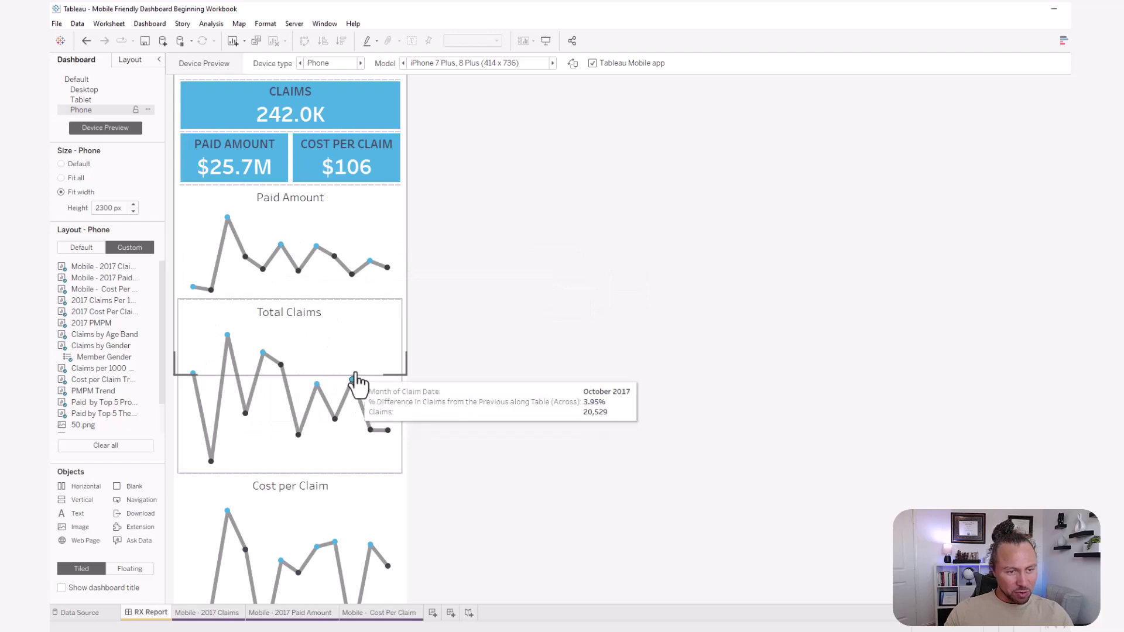
Step: Fine-tune the heights of the two KPI tile rows so that every label and value fits
left_click_drag(332, 184, 333, 188)
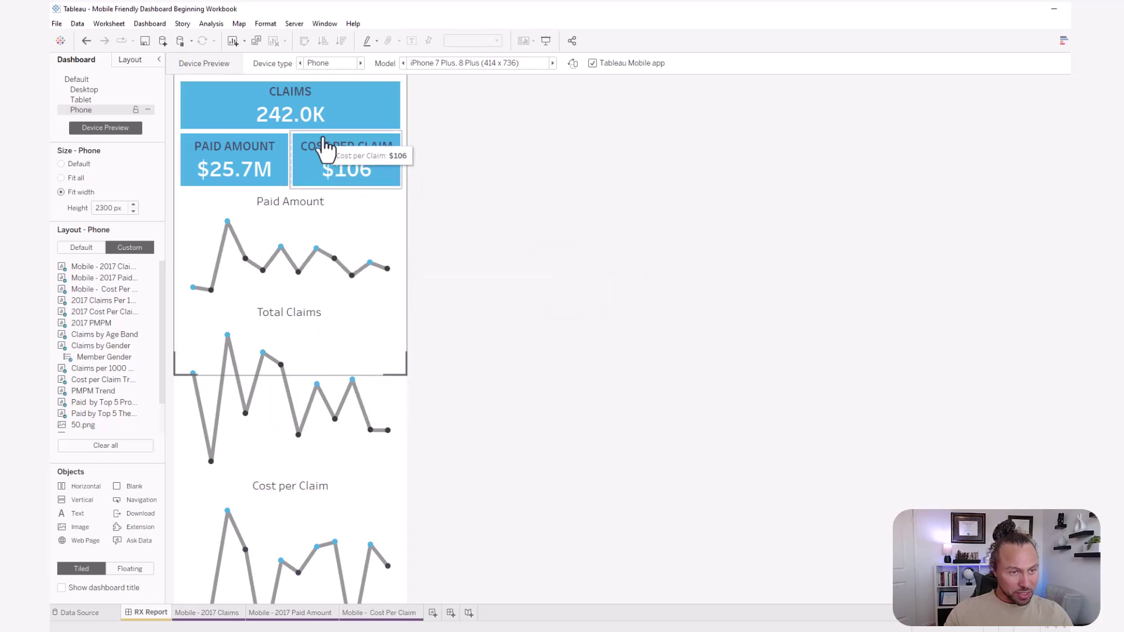
left_click_drag(324, 128, 323, 118)
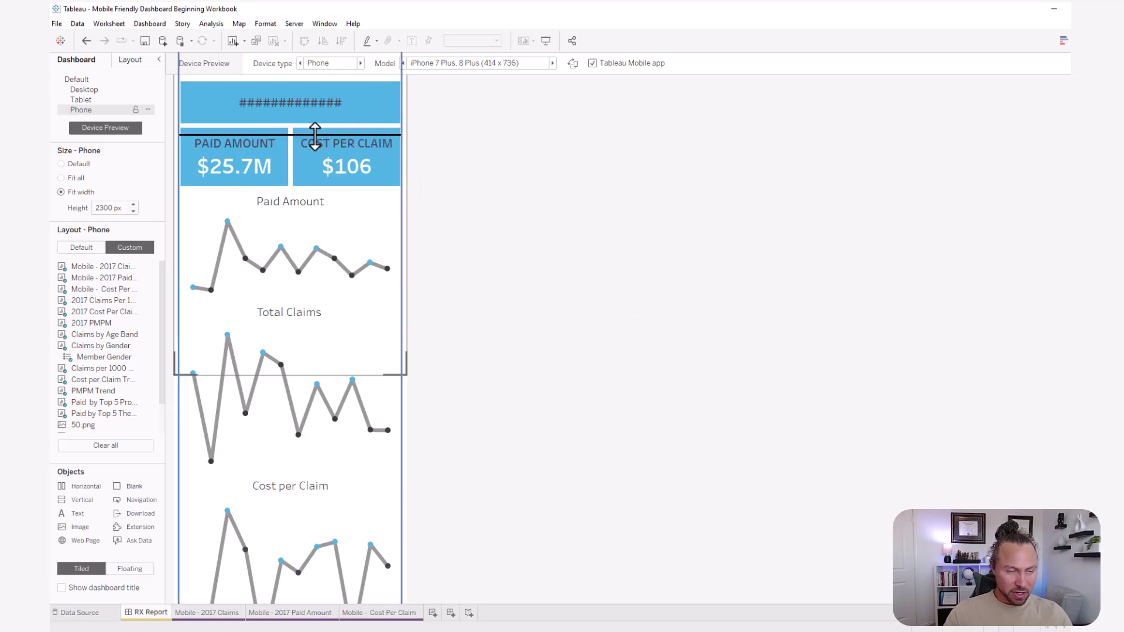
left_click_drag(315, 136, 316, 137)
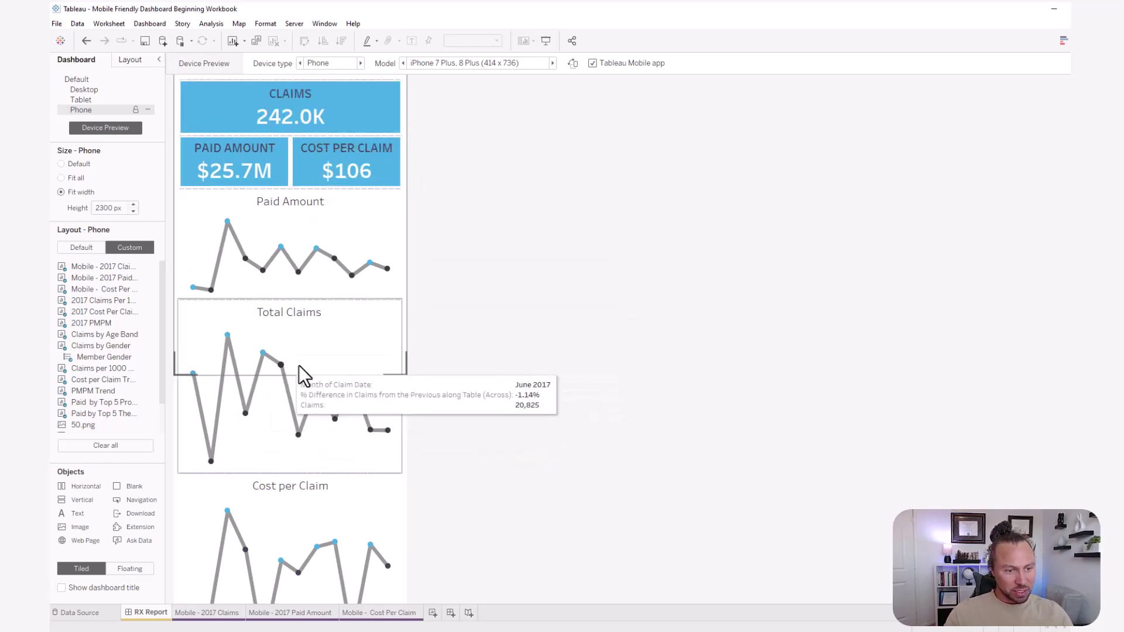
Step: Remove the three redundant KPI values (242.0K, $25.7M and $106) between the Cost per Claim chart and Claims by Age Band from the phone layout
scroll(316, 387, "up", 1)
scroll(343, 478, "down", 3)
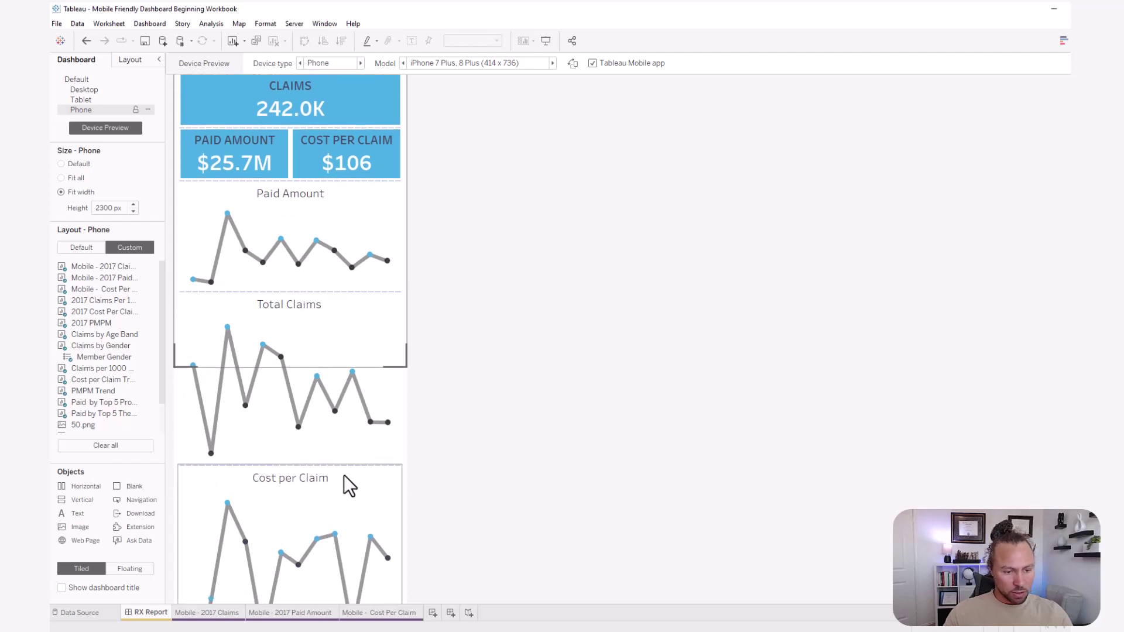
scroll(290, 340, "down", 20)
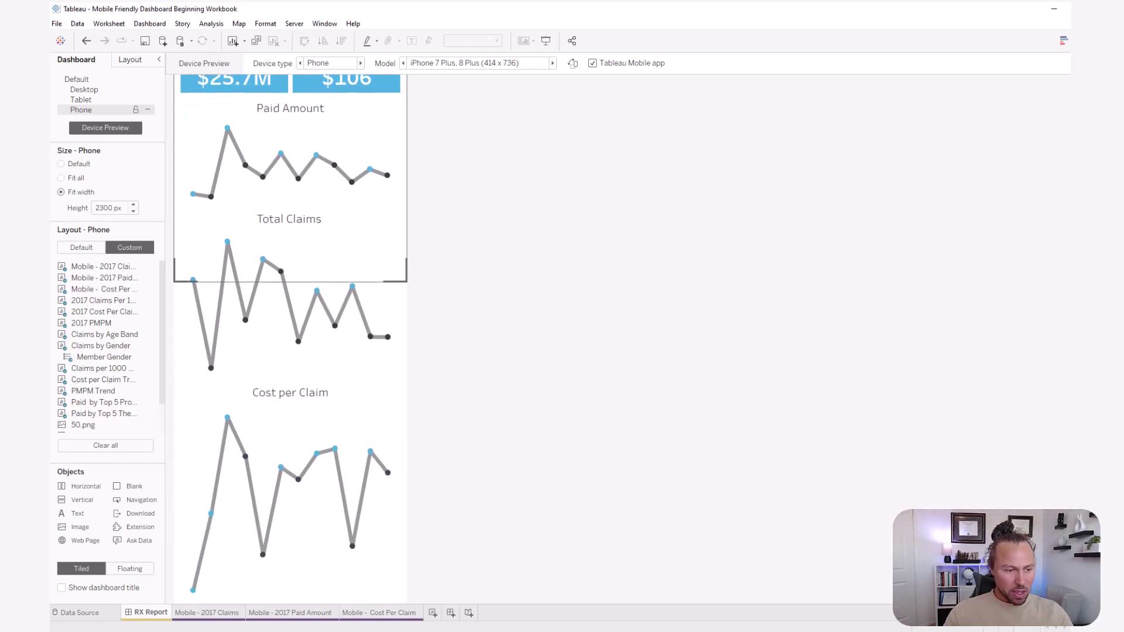
scroll(275, 158, "up", 6)
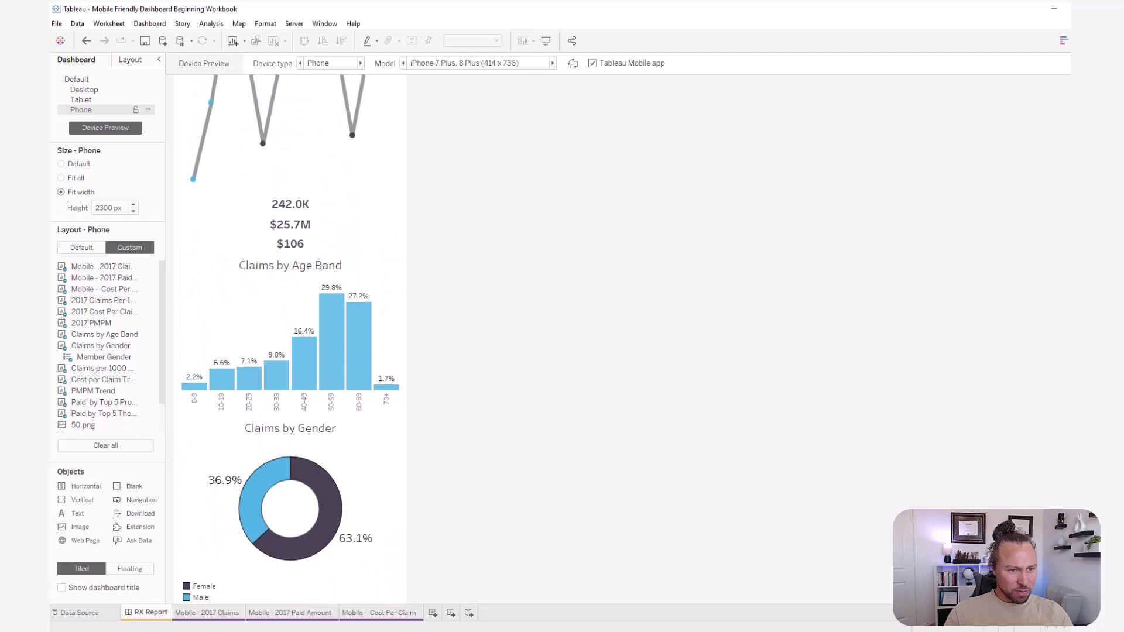
left_click(348, 268)
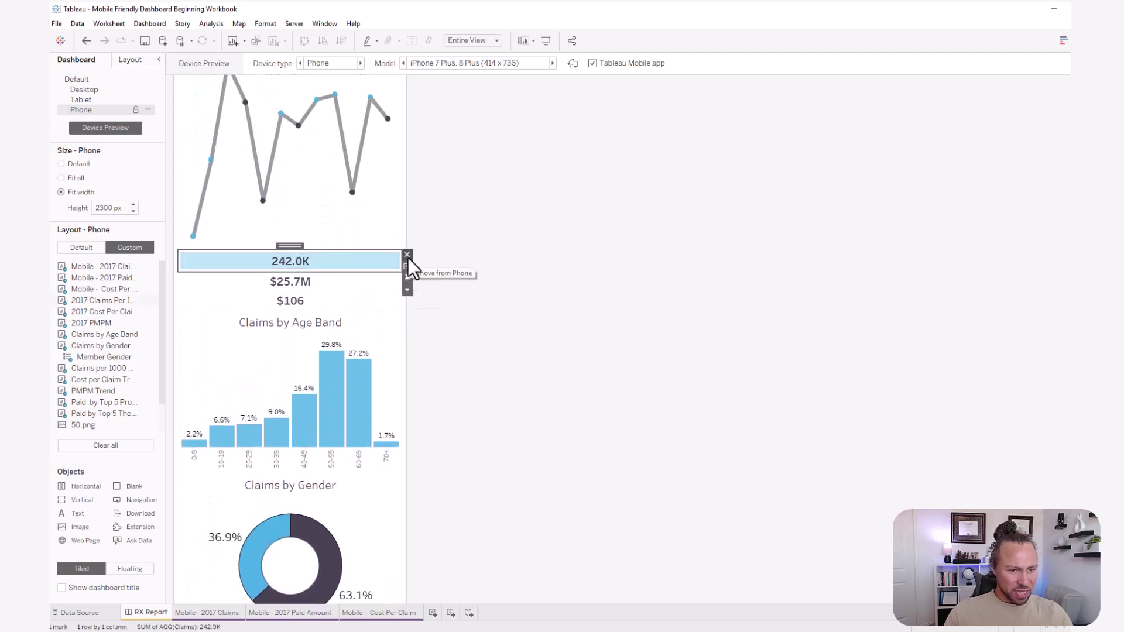
left_click(407, 255)
left_click(351, 286)
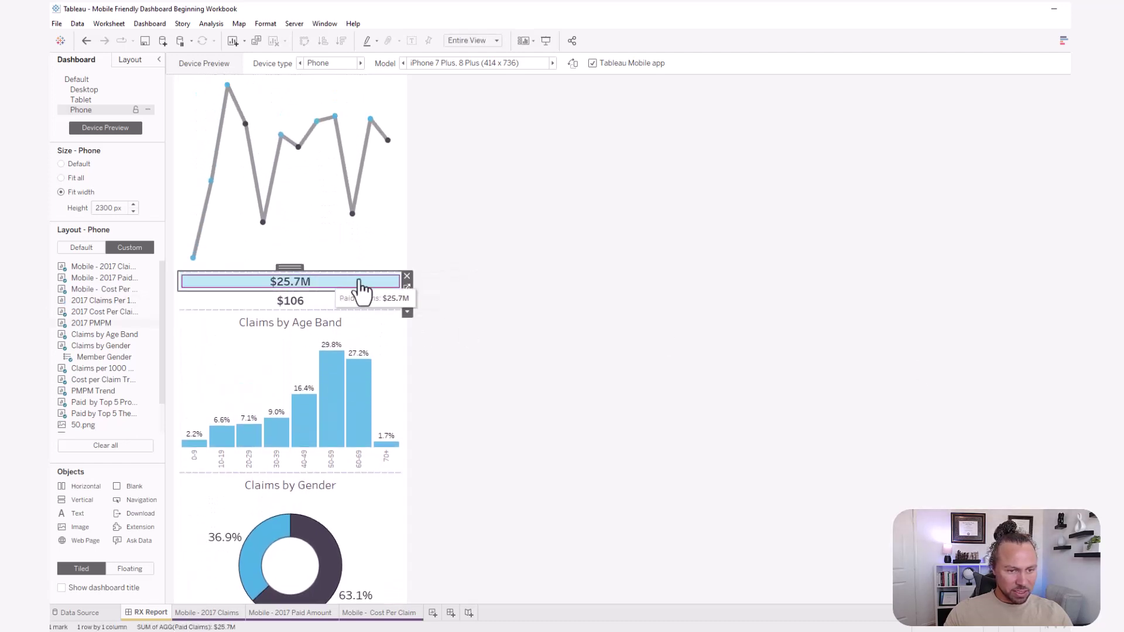
left_click(407, 275)
left_click(389, 306)
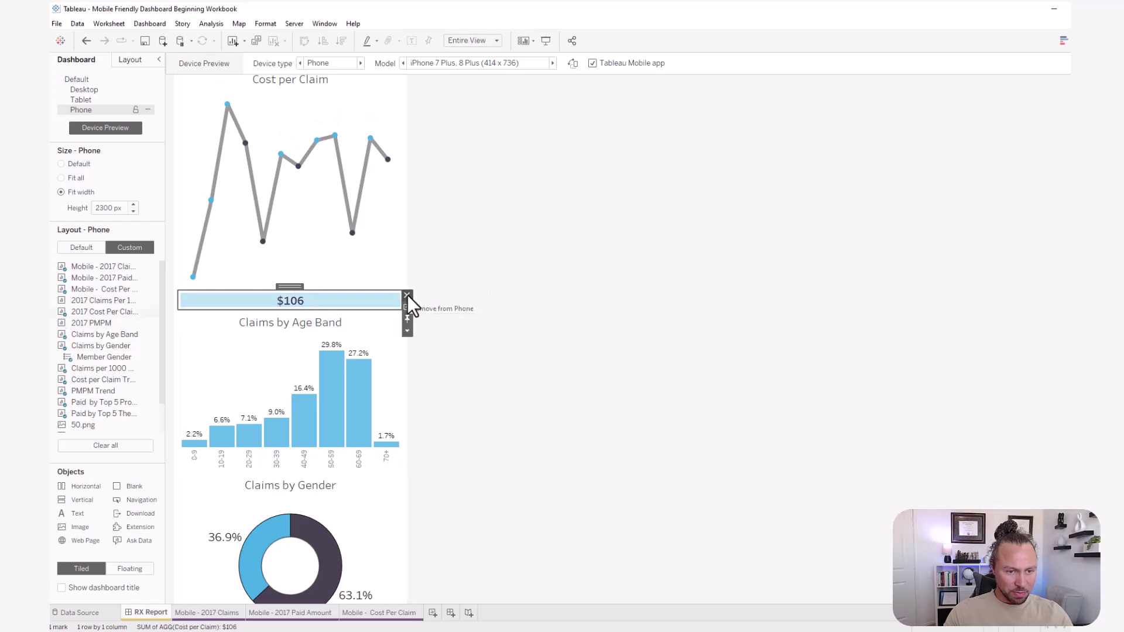
left_click(407, 295)
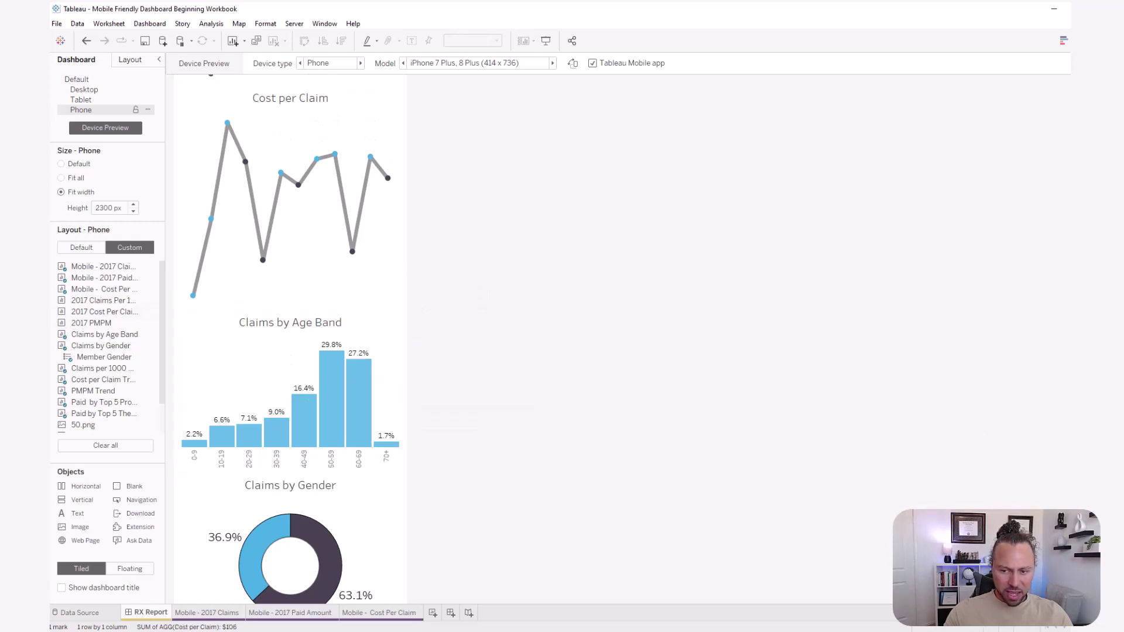
Step: Set the phone layout's height to 1700 px
scroll(291, 340, "down", 5)
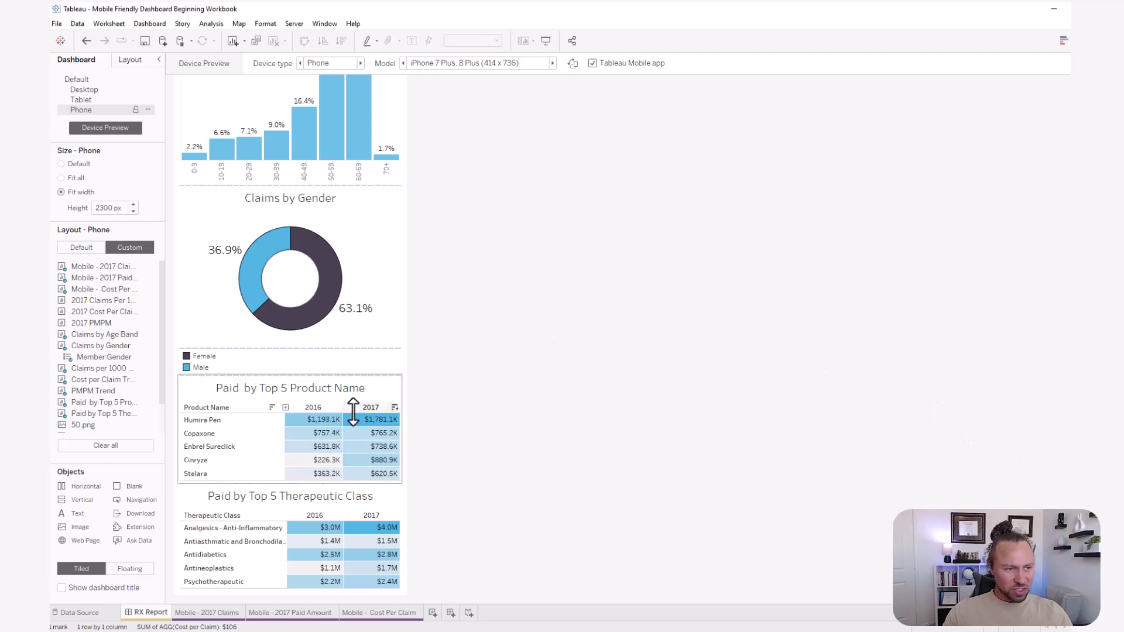
left_click(128, 209)
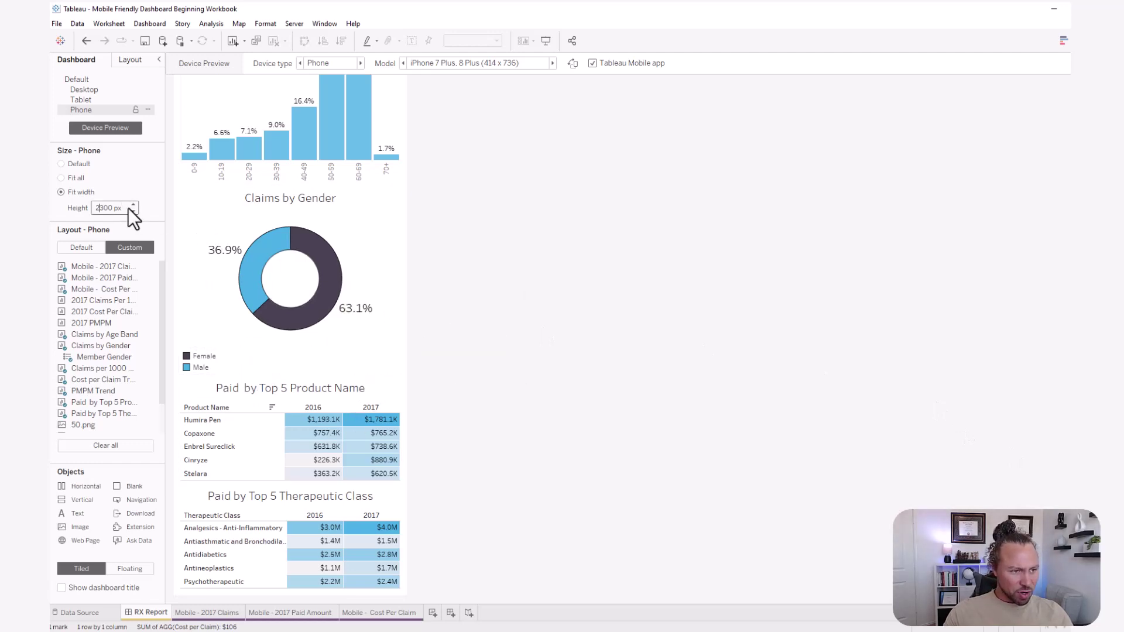
left_click_drag(128, 209, 53, 215)
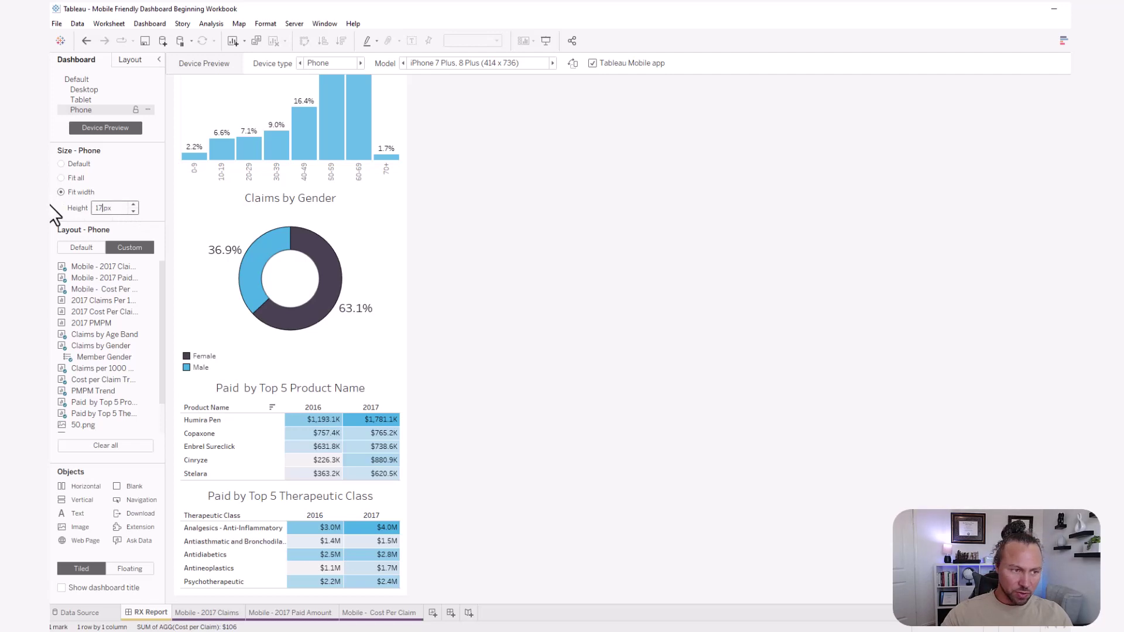
key("Return")
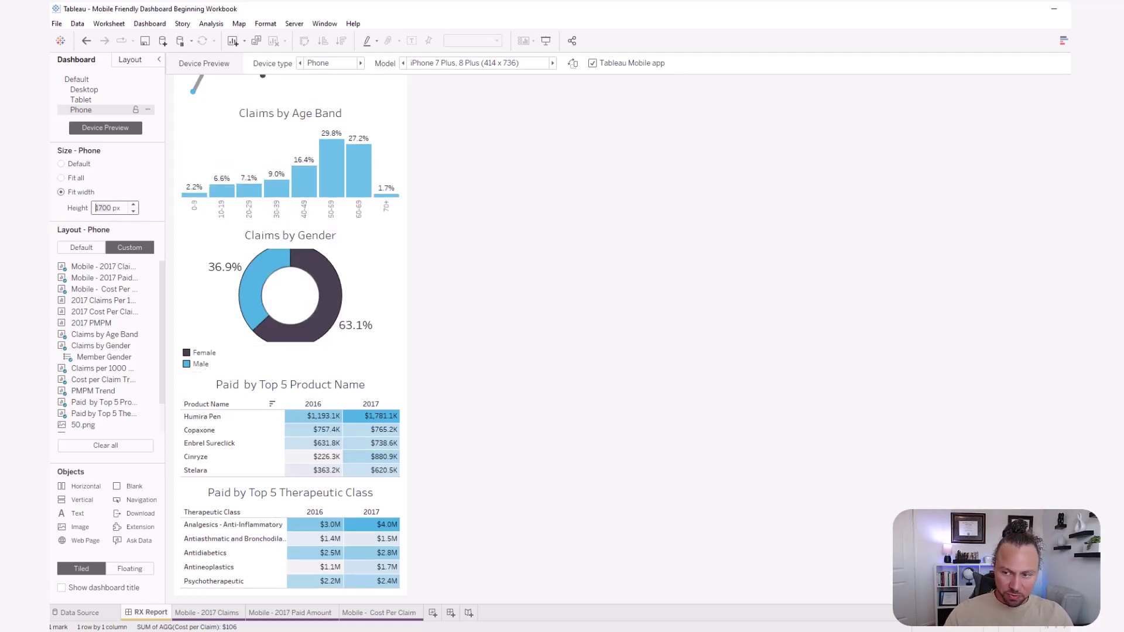
Step: Shorten the Paid Amount line chart by lowering its upper boundary beneath the collapsed KPI tile row
scroll(634, 231, "up", 4)
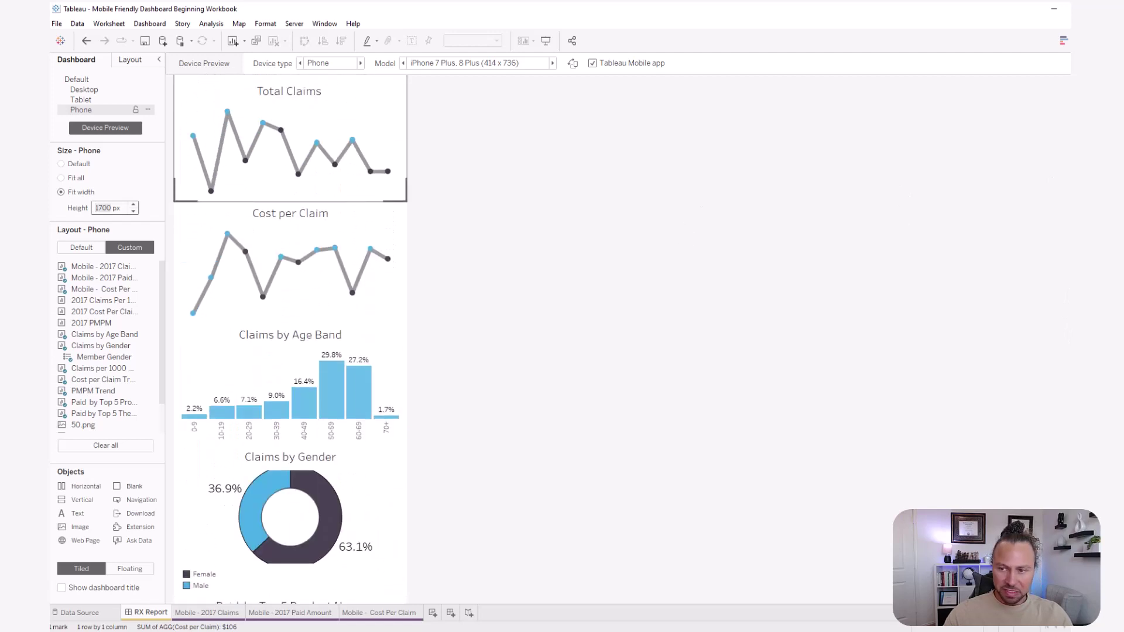
scroll(338, 213, "up", 3)
left_click(335, 193)
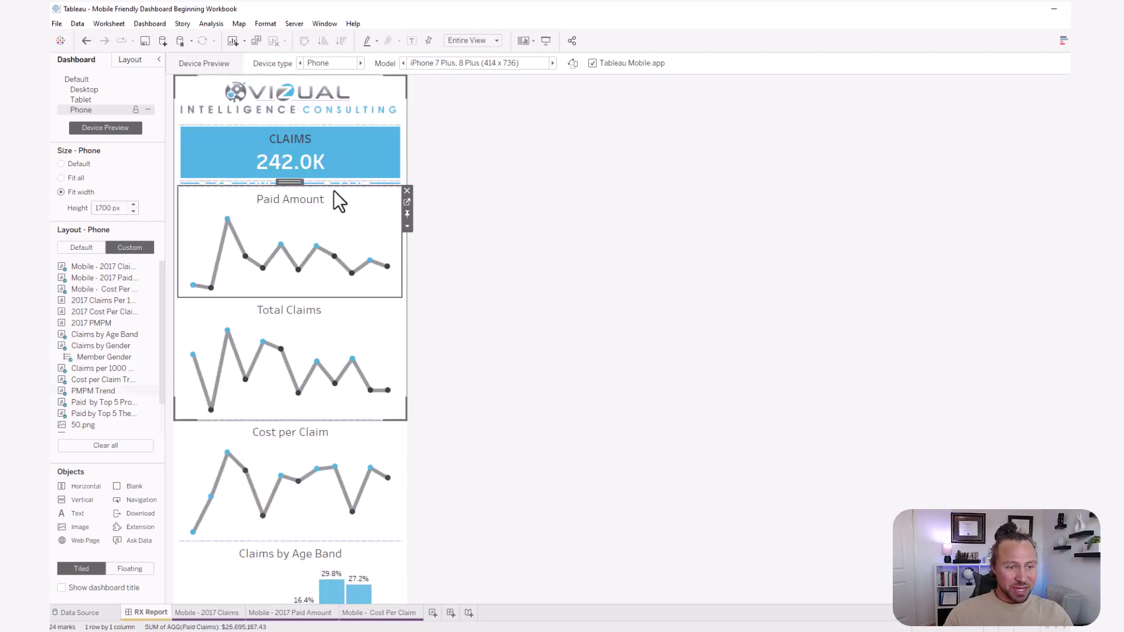
left_click_drag(334, 186, 332, 214)
scroll(630, 473, "down", 1)
scroll(636, 483, "down", 1)
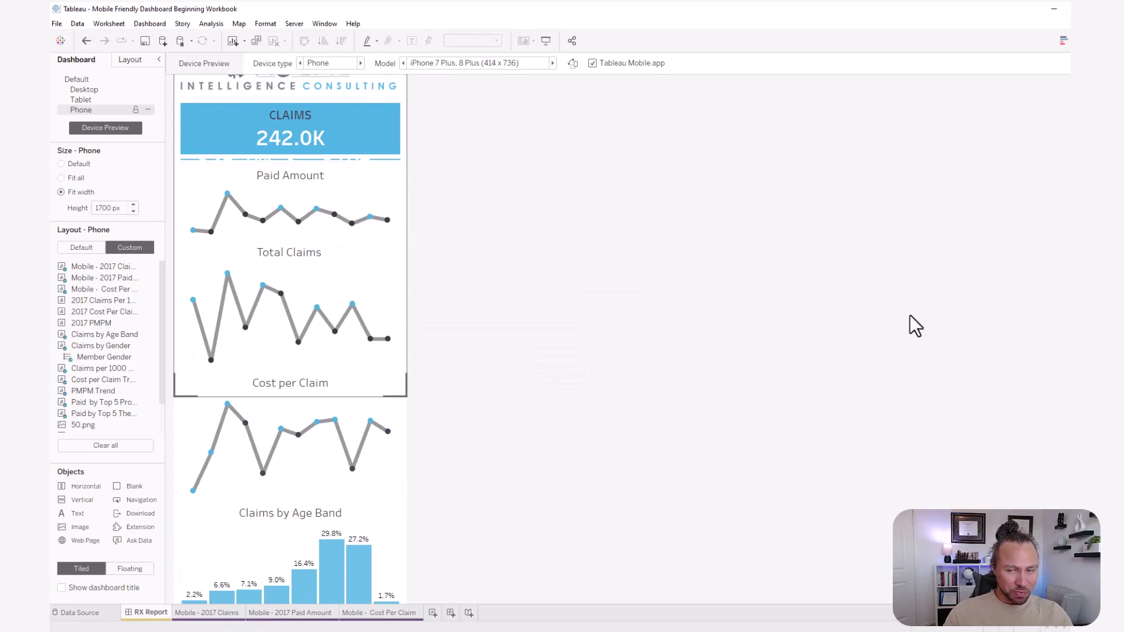
Step: Move the Female/Male legend from its own row to float beside the Claims by Gender donut chart
scroll(856, 512, "down", 8)
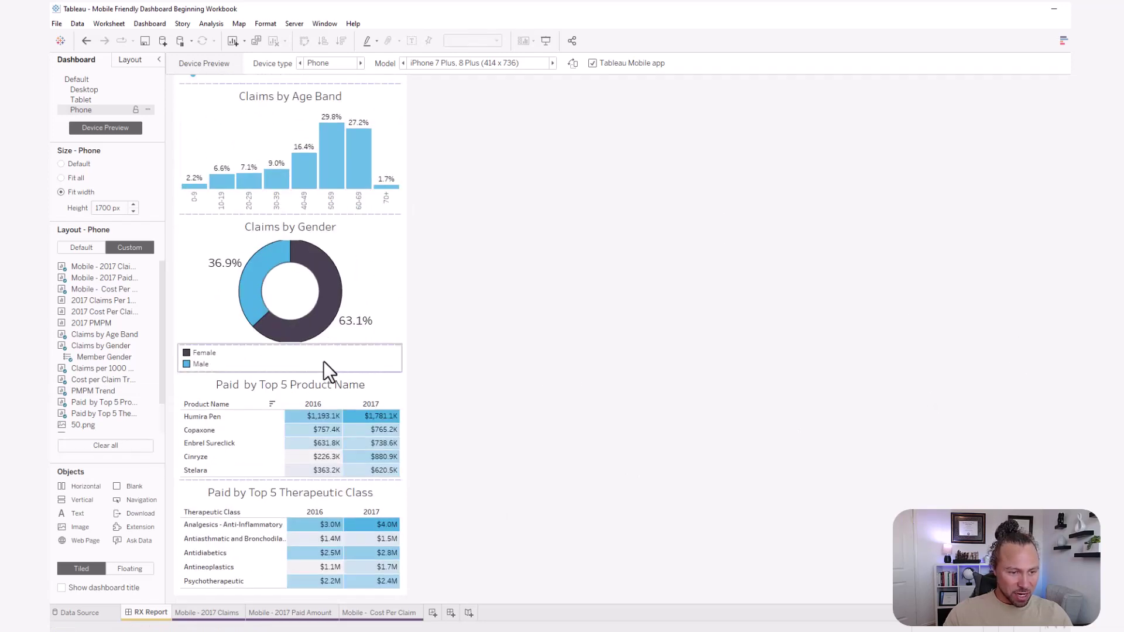
left_click(287, 358)
left_click_drag(284, 335, 368, 237)
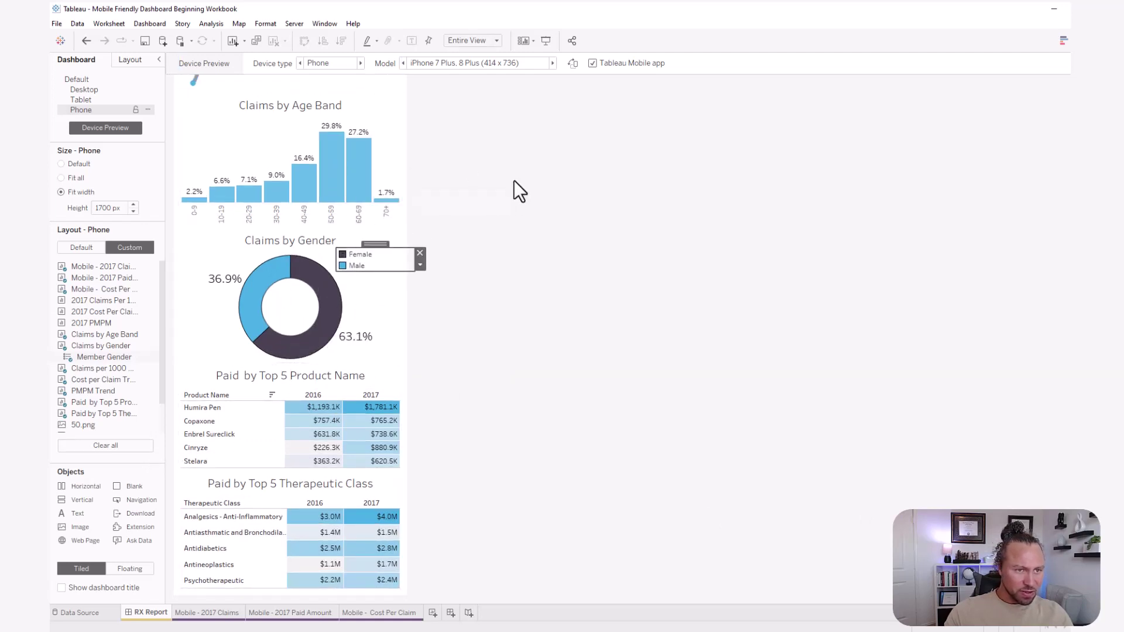
Step: Raise the upper boundaries of the Total Claims and Cost per Claim charts to compress the Paid Amount and Total Claims charts
scroll(331, 301, "up", 1)
scroll(297, 296, "up", 3)
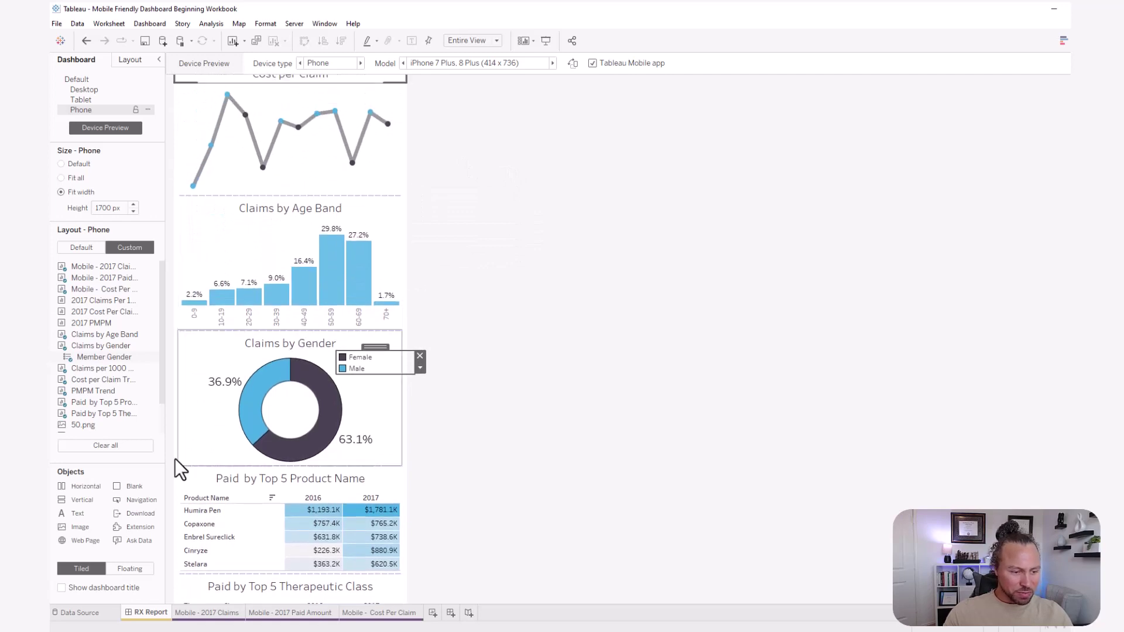
scroll(314, 221, "up", 3)
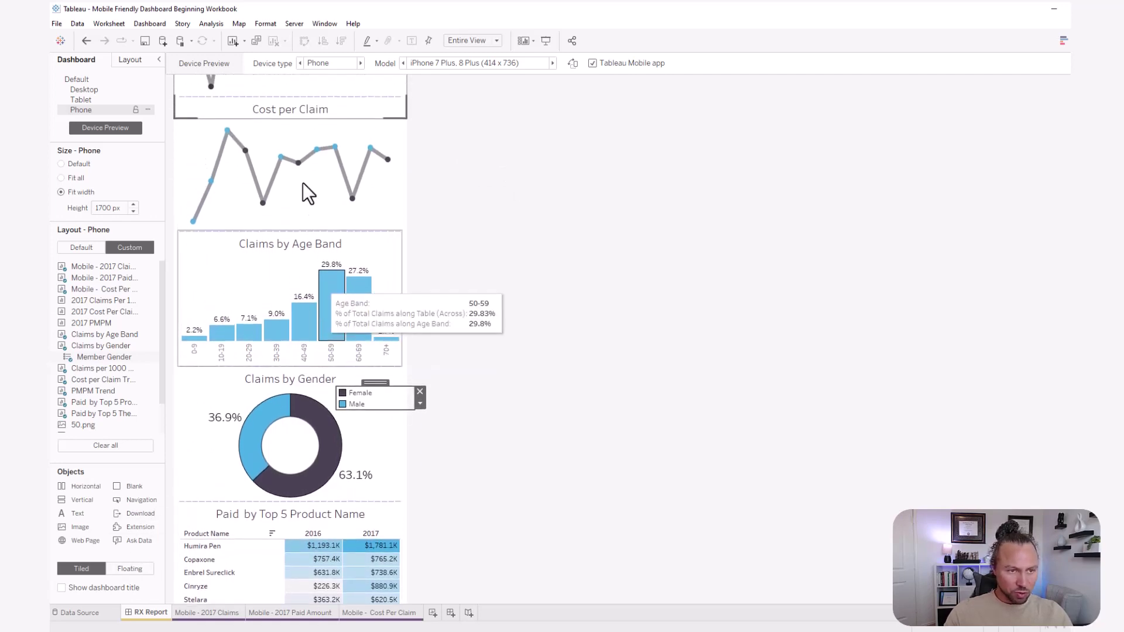
left_click(293, 154)
scroll(318, 125, "up", 6)
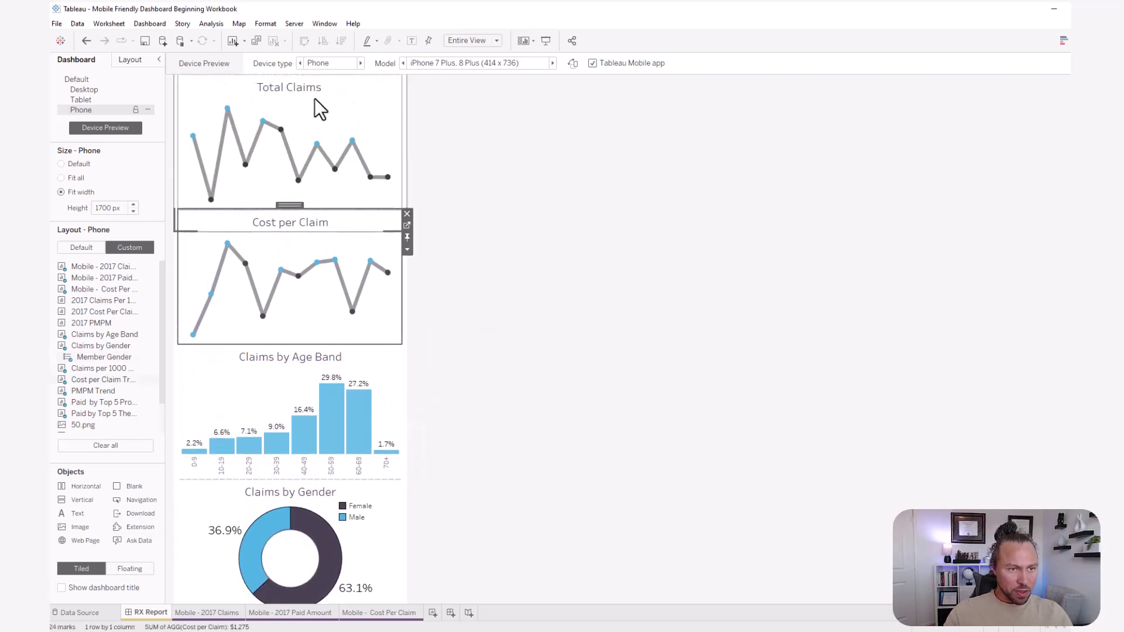
scroll(330, 214, "up", 1)
left_click(346, 201)
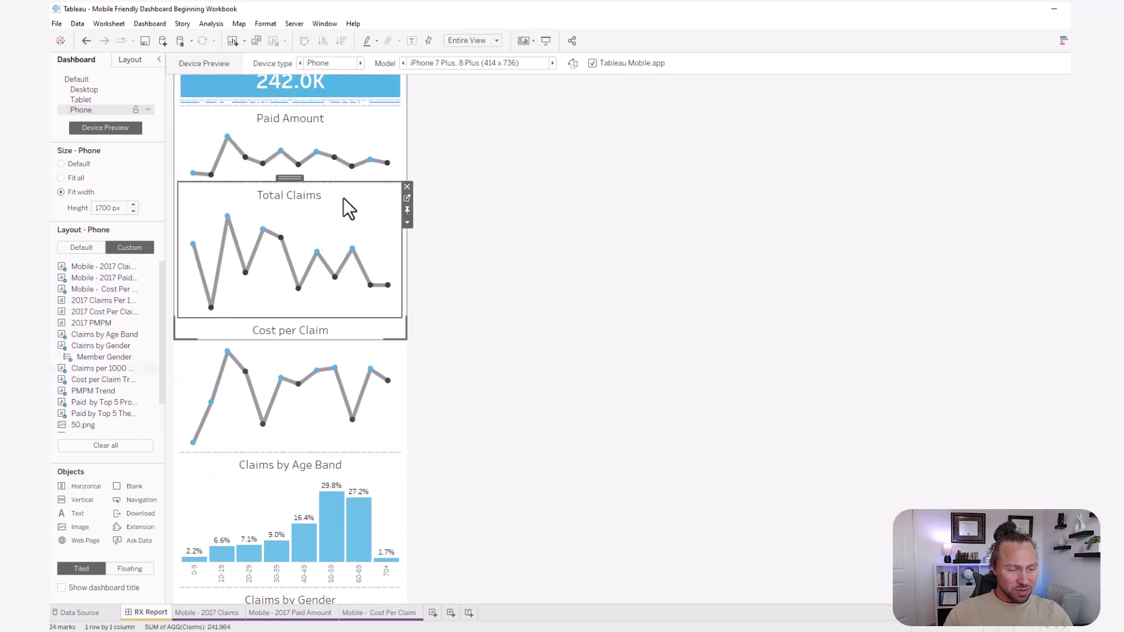
scroll(325, 167, "up", 2)
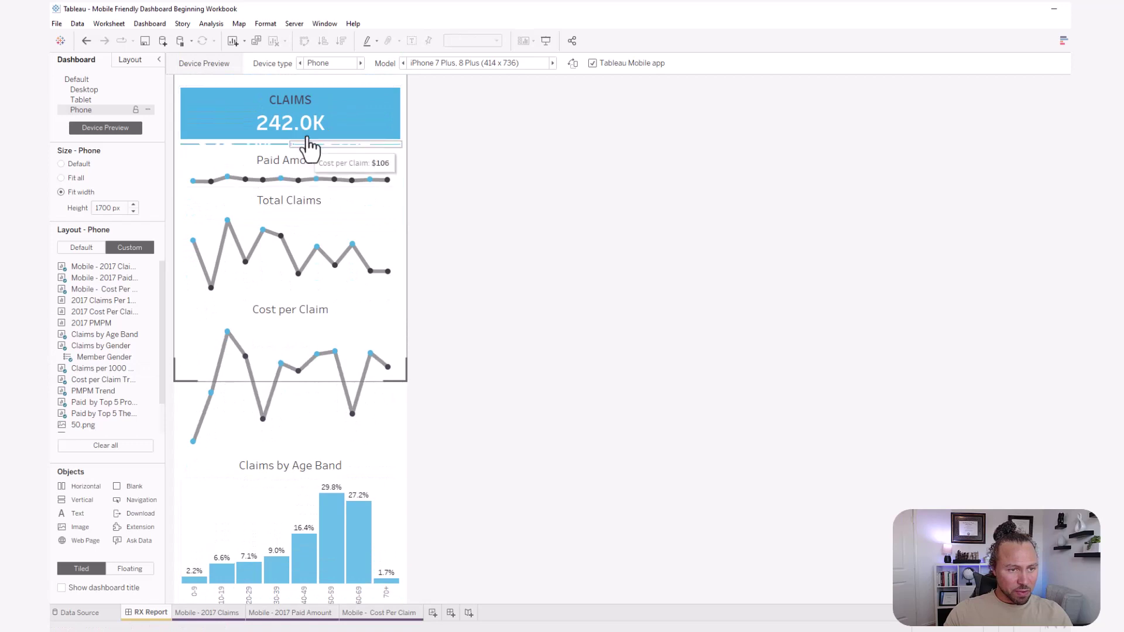
left_click(335, 122)
left_click(344, 171)
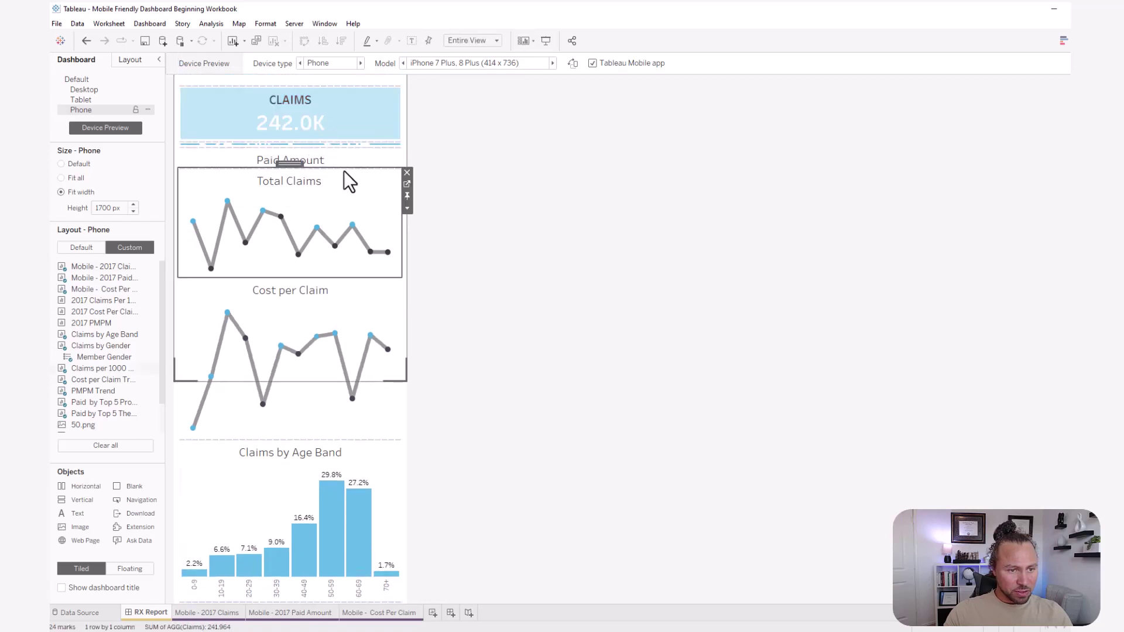
left_click(322, 321)
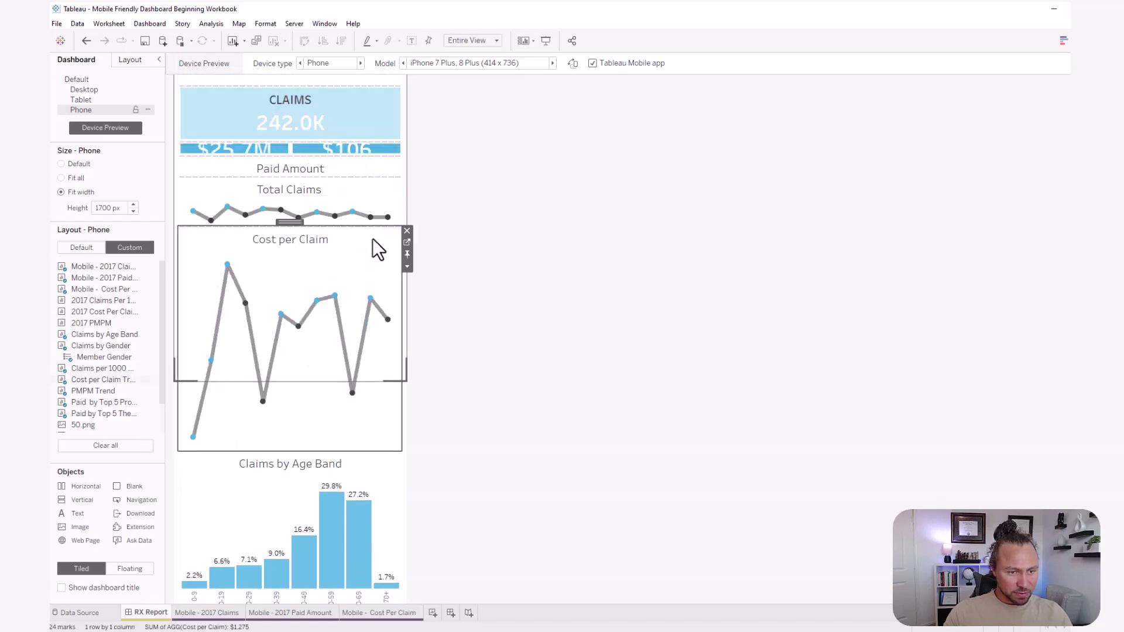
Step: Expand the collapsed Paid Amount and Cost Per Claim tile row by lowering the upper boundaries of the Cost per Claim and Claims by Age Band charts
left_click_drag(372, 227, 364, 336)
left_click(368, 475)
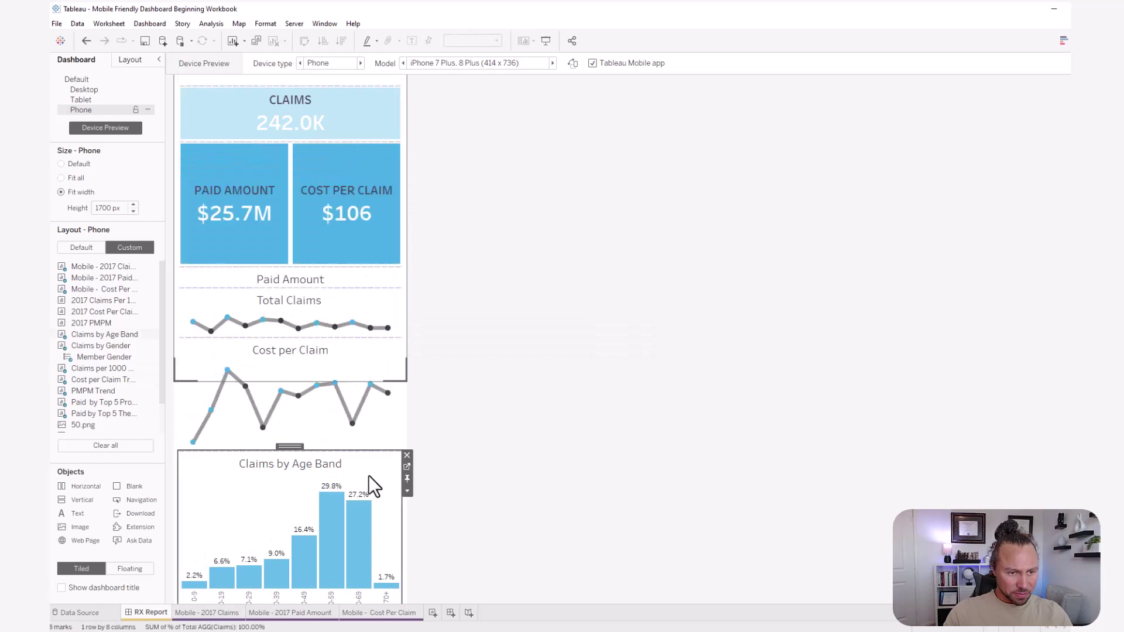
left_click_drag(369, 453, 368, 491)
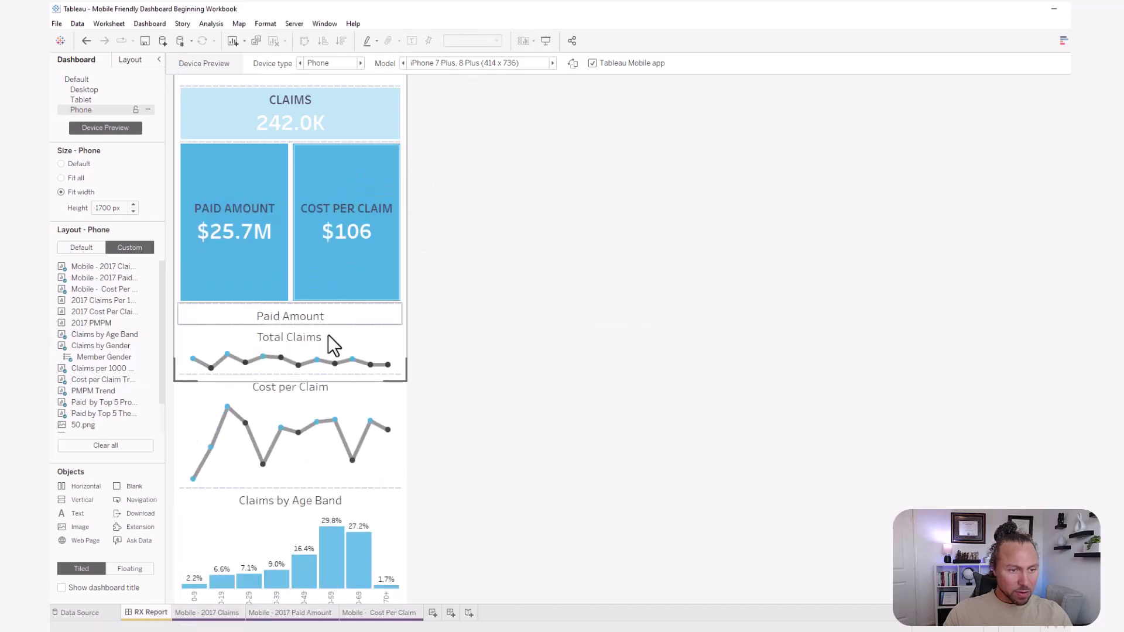
Step: Trim the lower KPI tile row to a compact height and balance the heights of the Paid Amount and Total Claims charts
left_click_drag(327, 303, 312, 196)
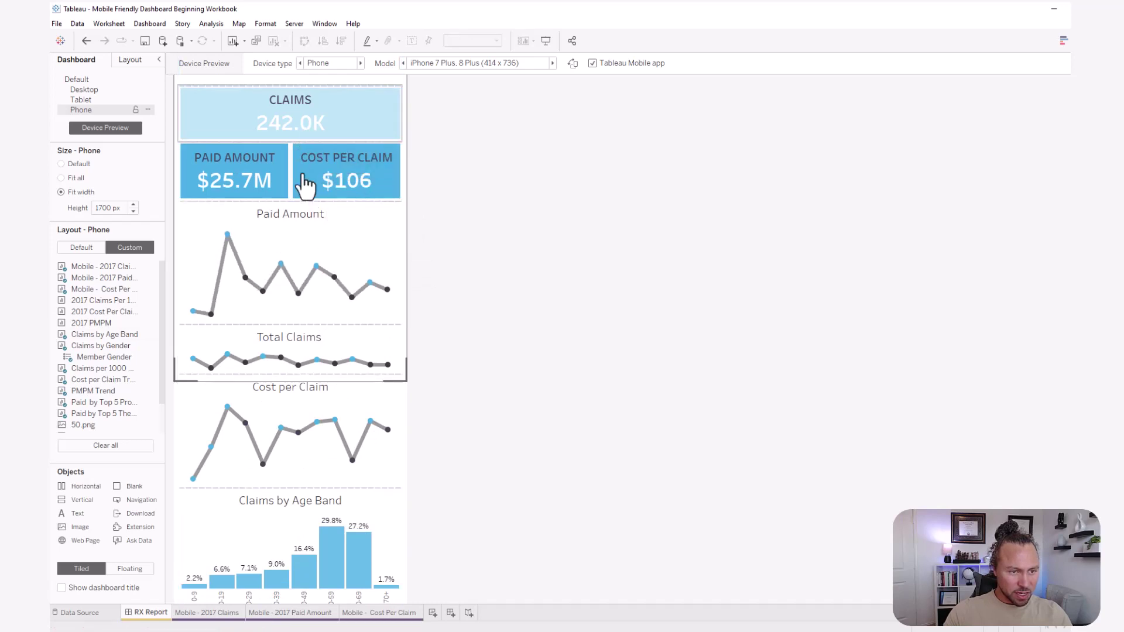
left_click(315, 326)
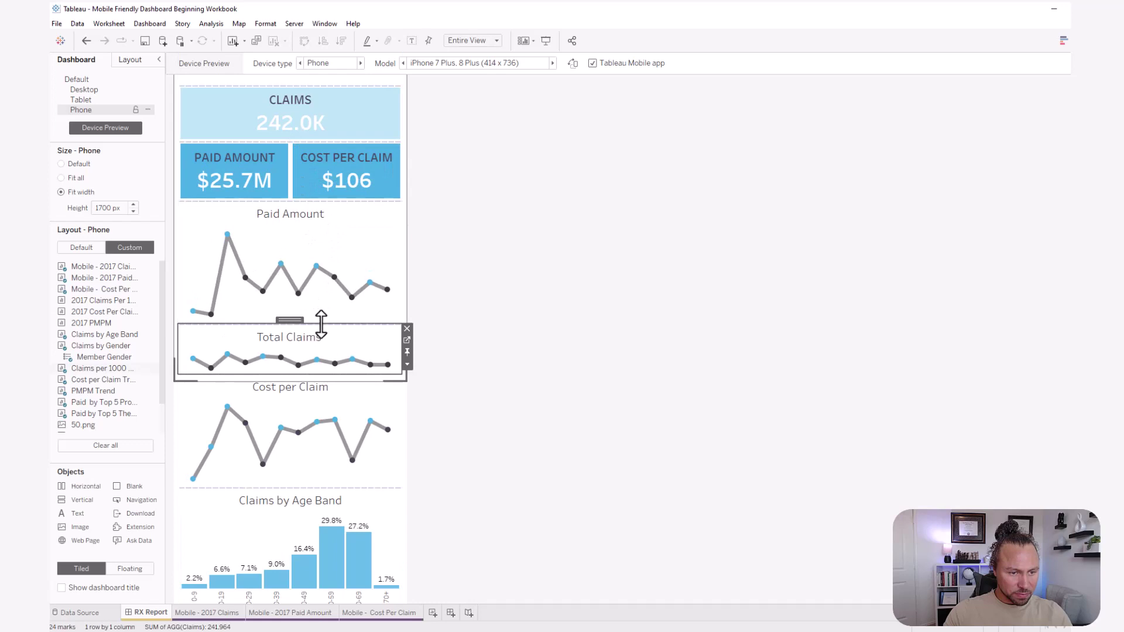
left_click_drag(321, 324, 321, 293)
left_click_drag(309, 170, 314, 196)
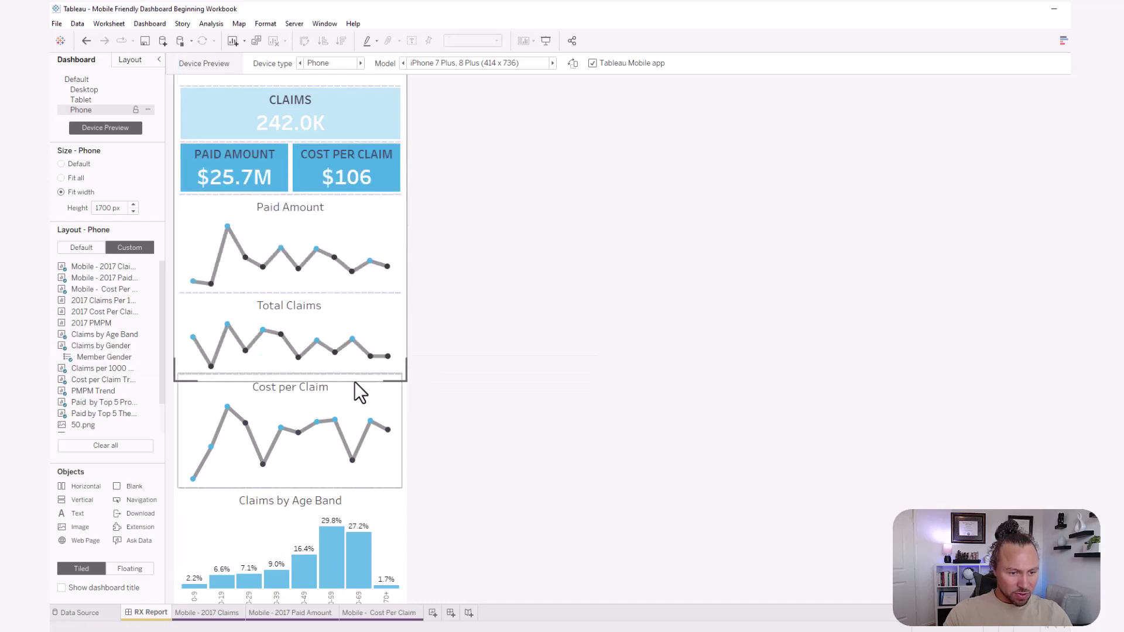
Step: Review the whole phone layout from the logo and KPI tiles down to the two Top 5 tables
scroll(508, 357, "down", 5)
scroll(396, 503, "down", 6)
scroll(439, 505, "down", 3)
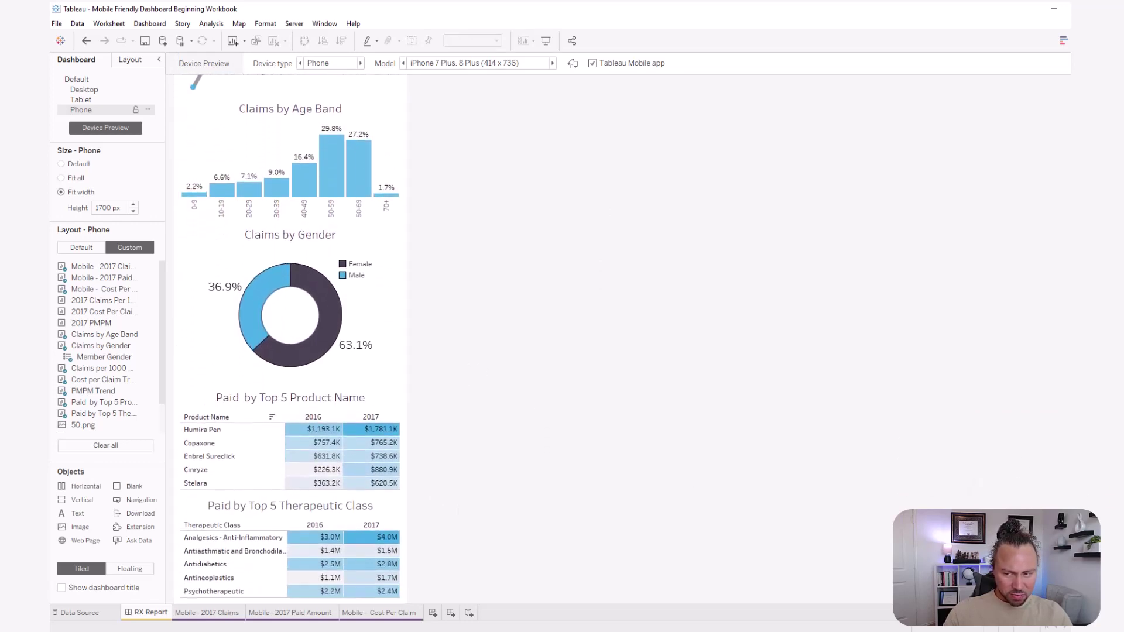
scroll(290, 334, "down", 1)
scroll(289, 337, "up", 15)
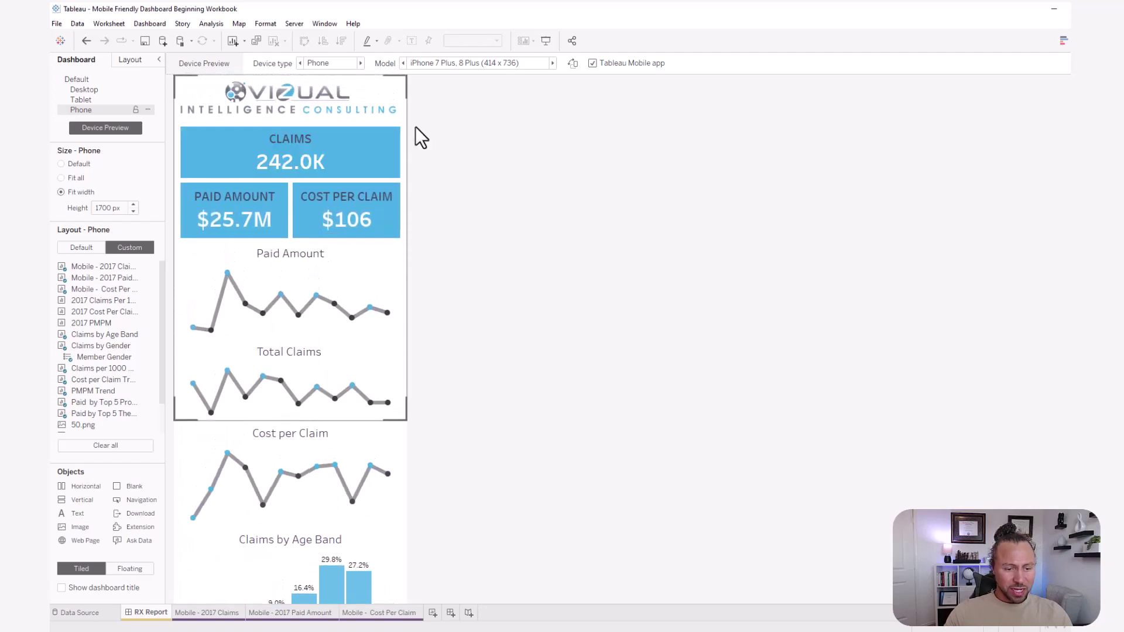
scroll(451, 224, "down", 1)
scroll(457, 234, "down", 2)
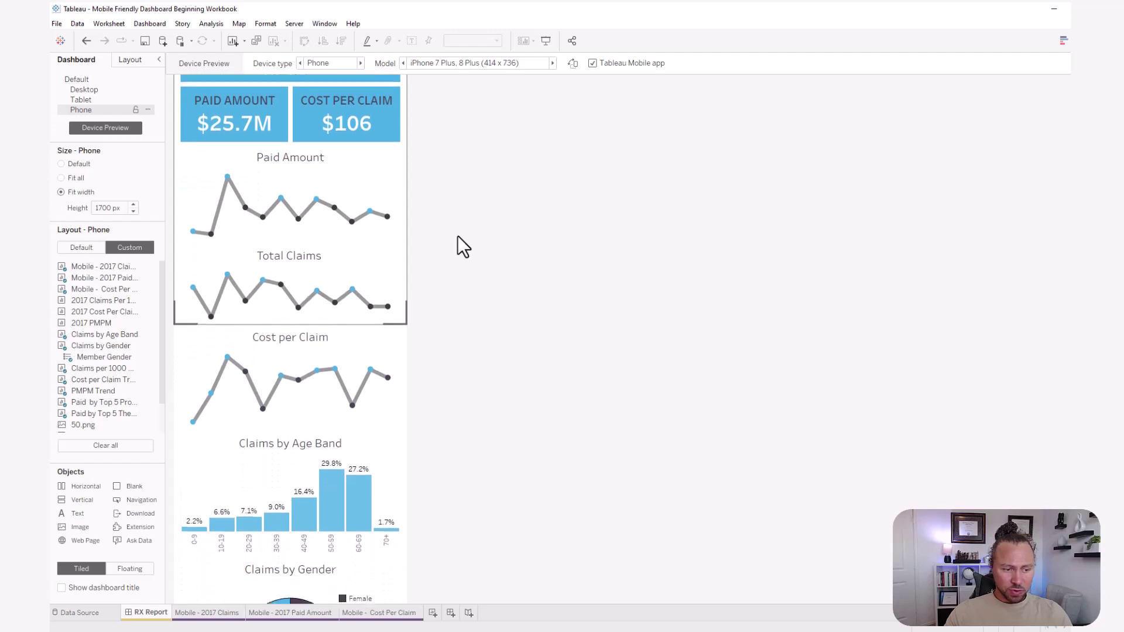
scroll(458, 237, "up", 1)
scroll(457, 231, "up", 1)
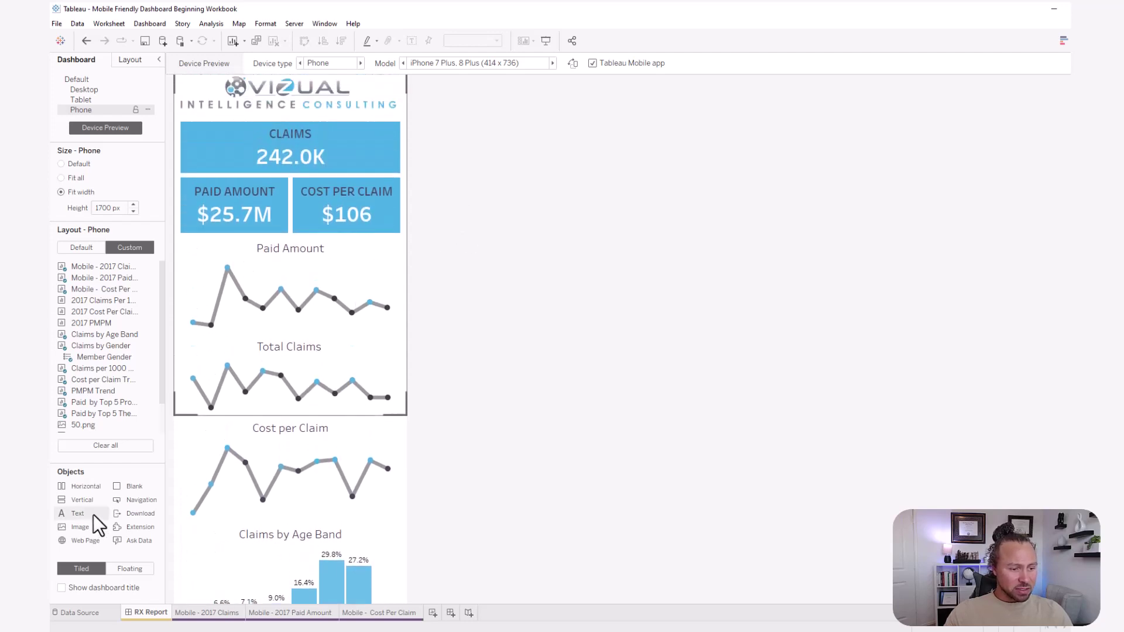
Step: Add a text object reading TEST to the phone layout, floating over the Paid Amount chart
left_click_drag(92, 514, 255, 188)
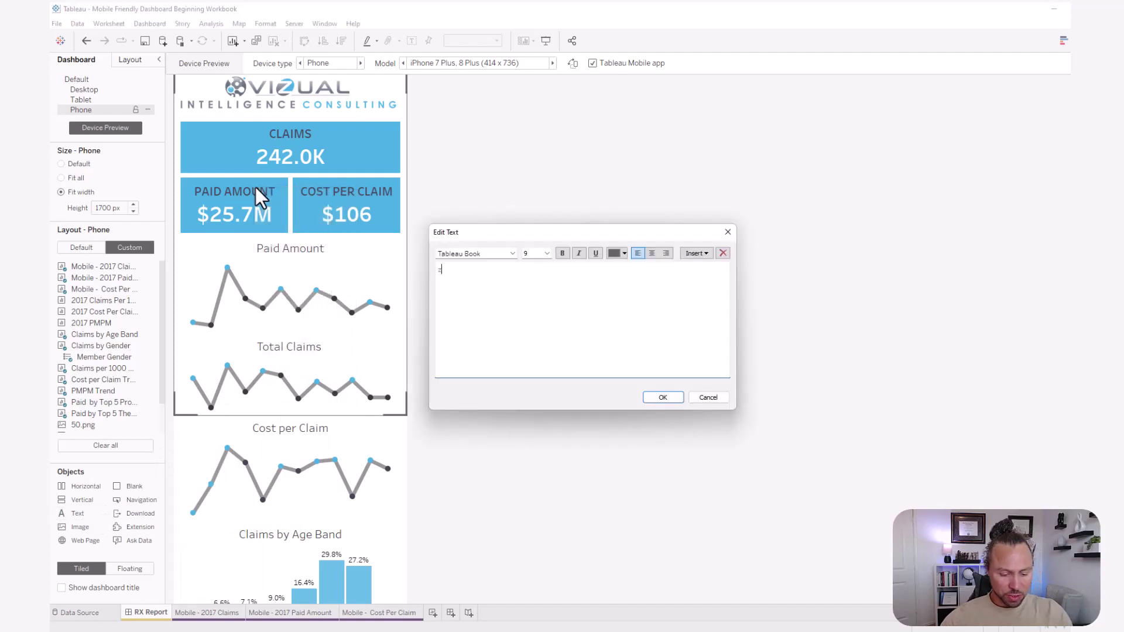
type("ST")
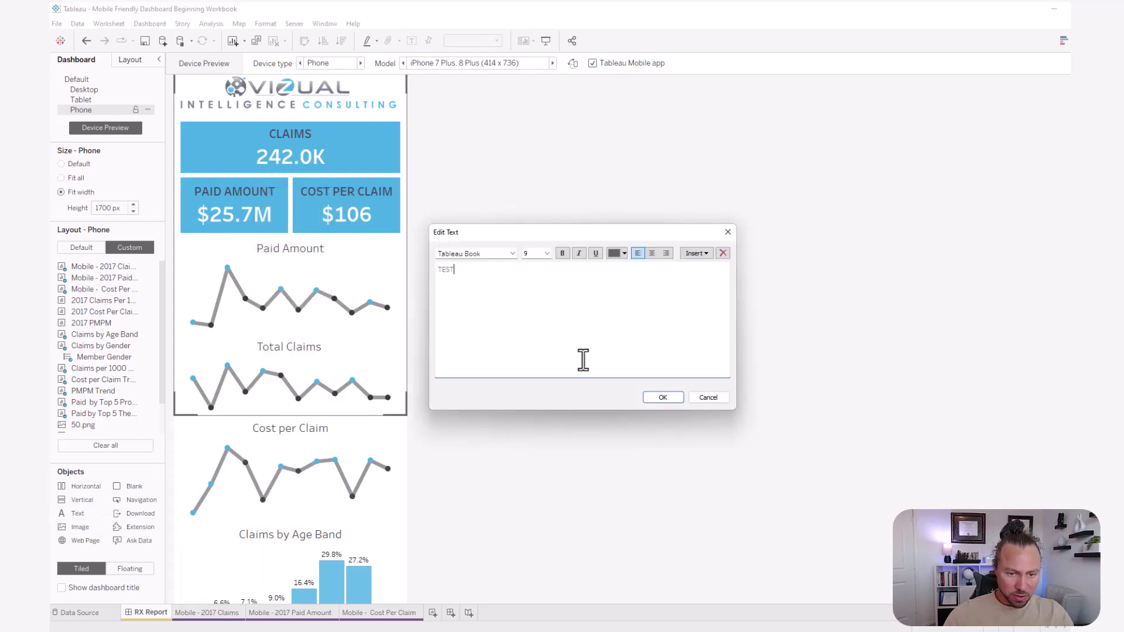
left_click(665, 402)
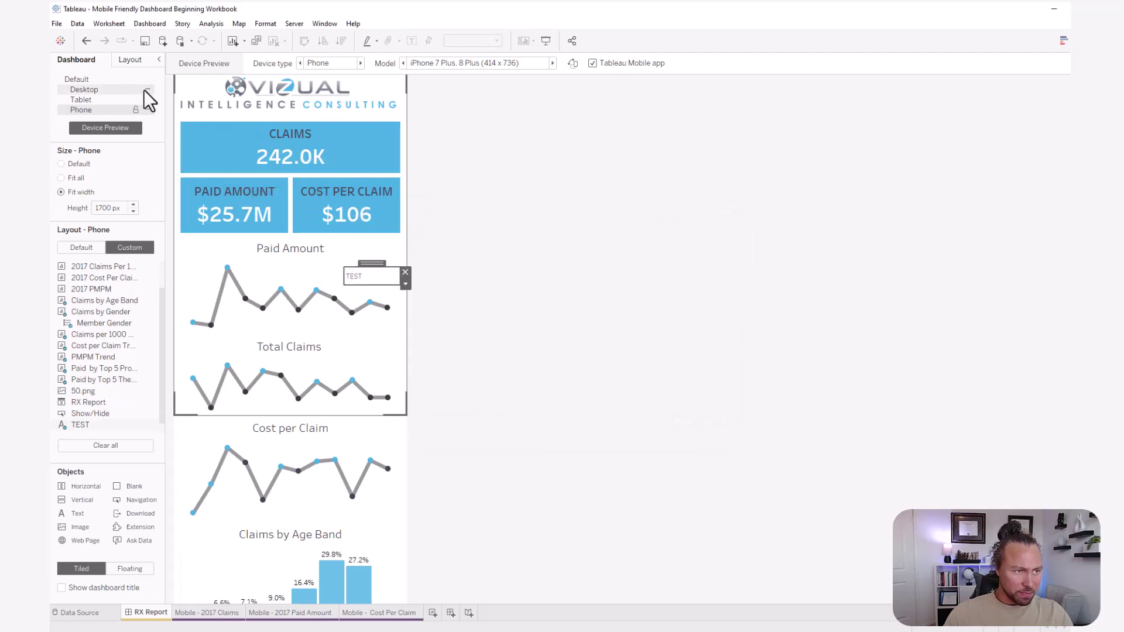
Step: Check the Tablet and Desktop layouts for the TEST text object, and remove it from the Phone layout
left_click(87, 100)
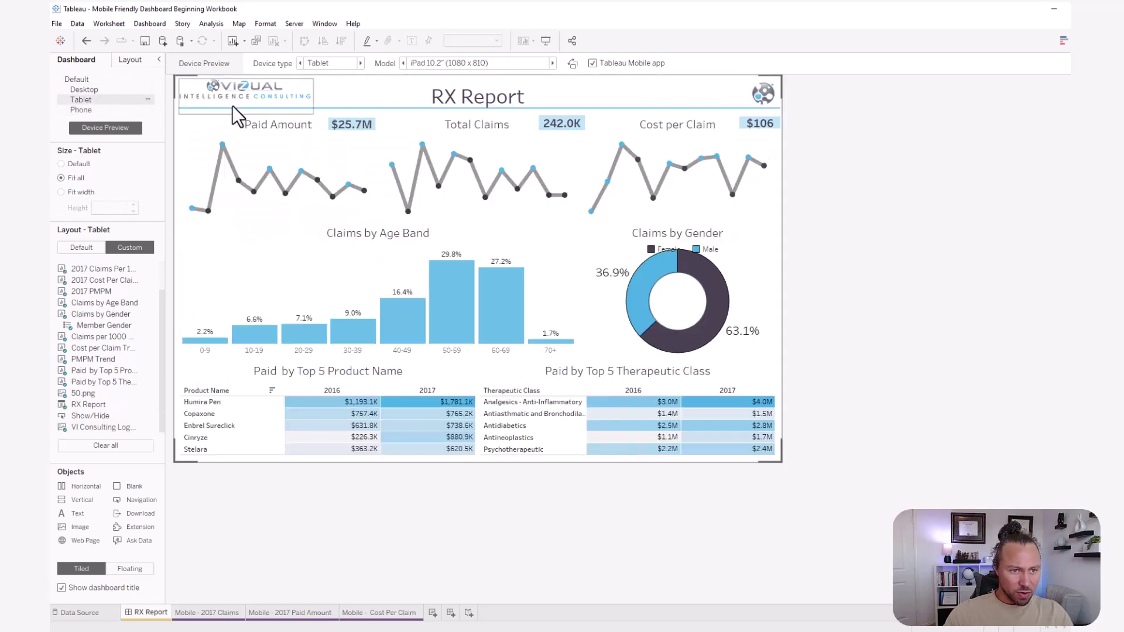
left_click(85, 90)
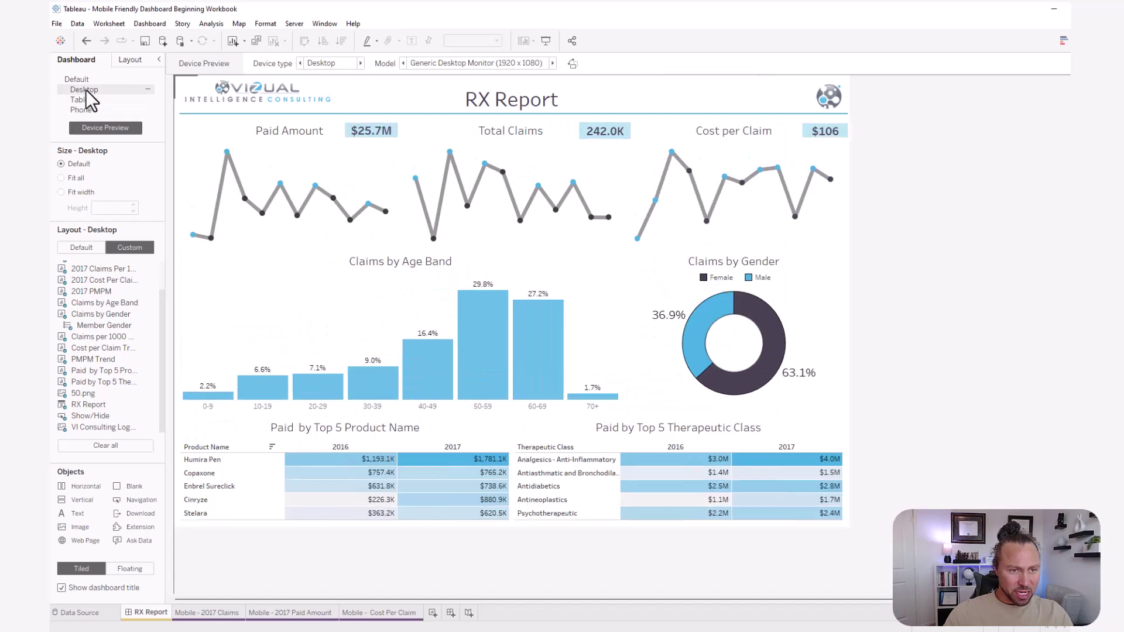
left_click(89, 110)
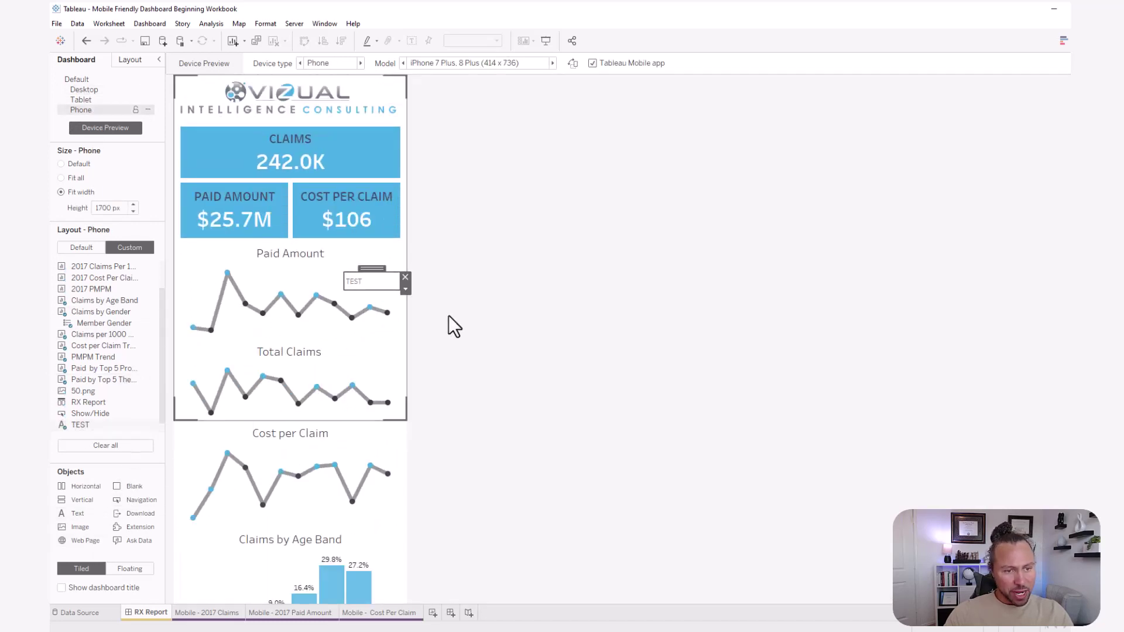
left_click(405, 278)
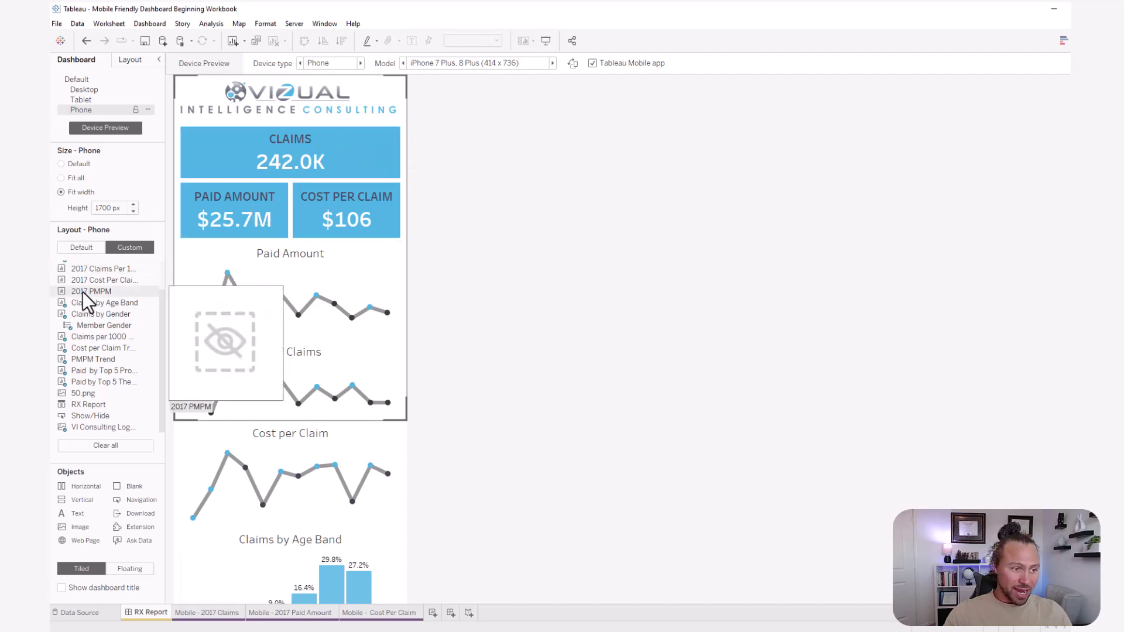
Step: Compare the Default layout with the Phone layout and inspect the November 2017 tooltips on the phone's Paid Amount and Total Claims charts
left_click(91, 81)
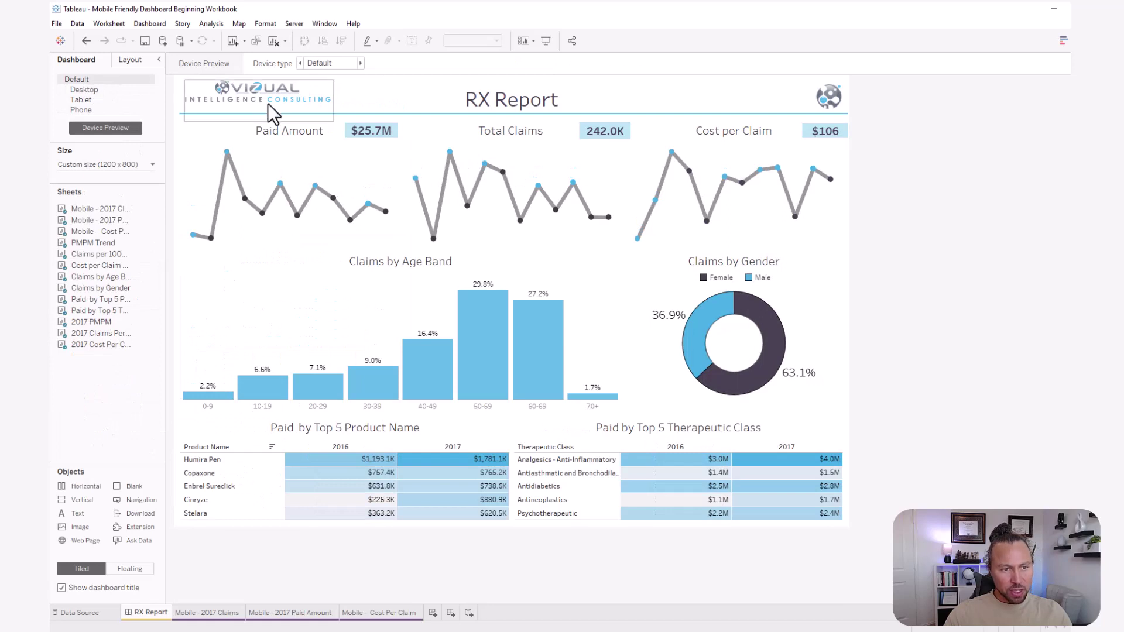
left_click(103, 109)
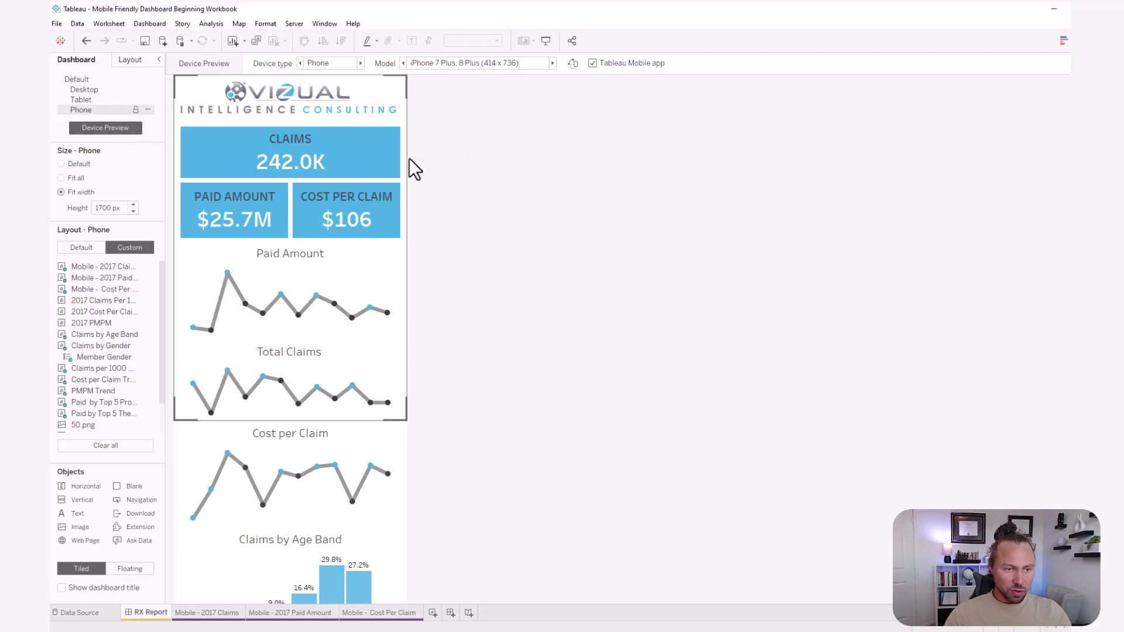
mouse_move(377, 289)
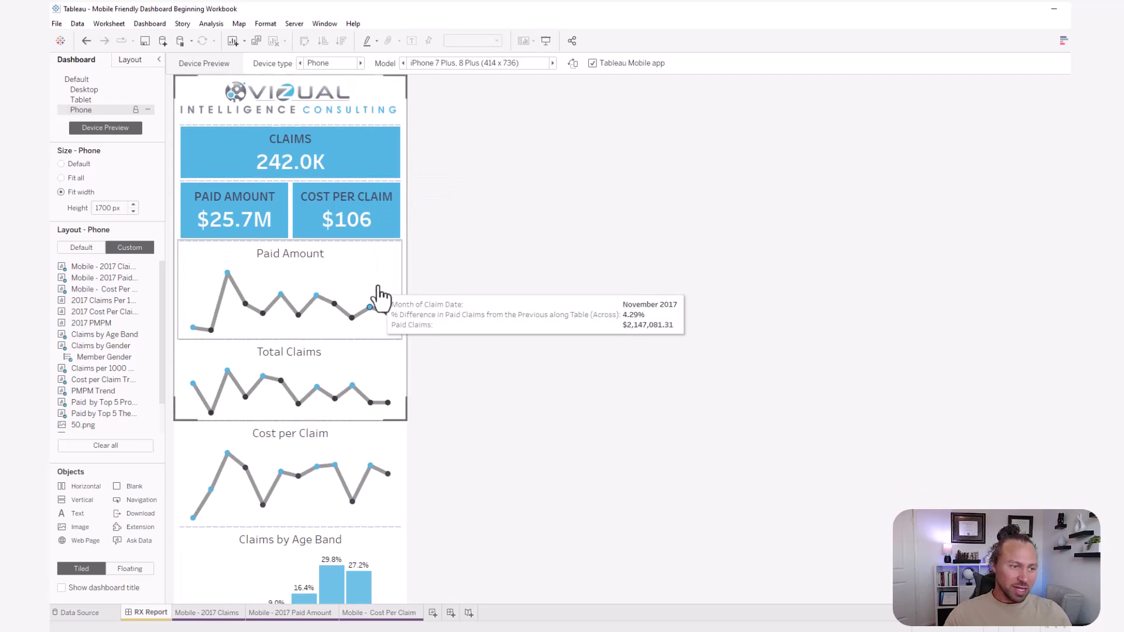
scroll(377, 287, "down", 3)
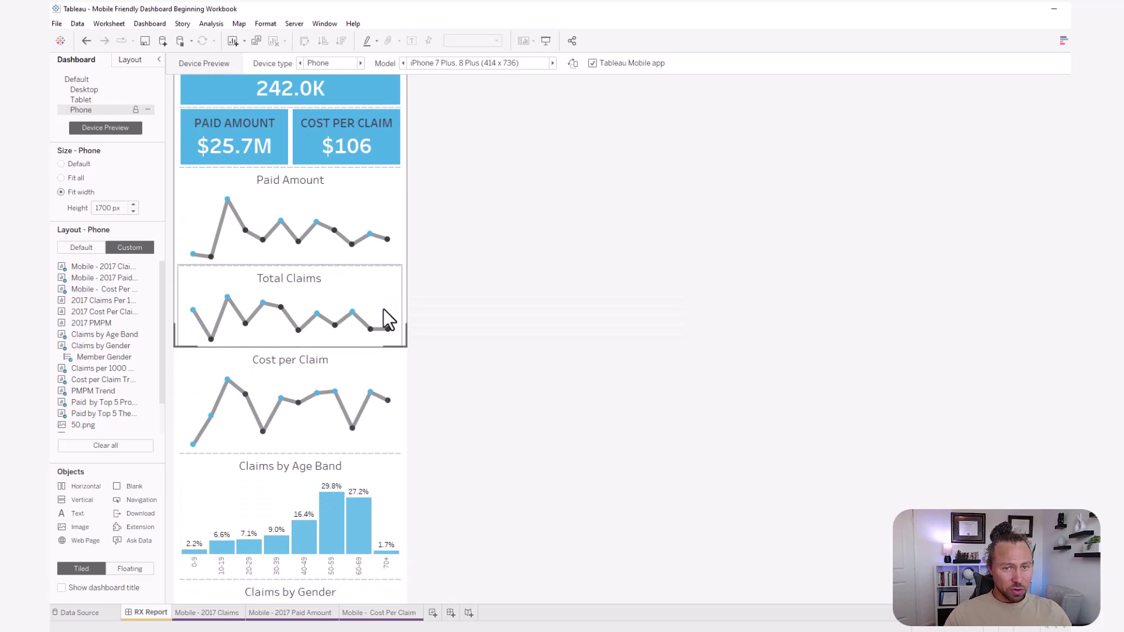
mouse_move(377, 330)
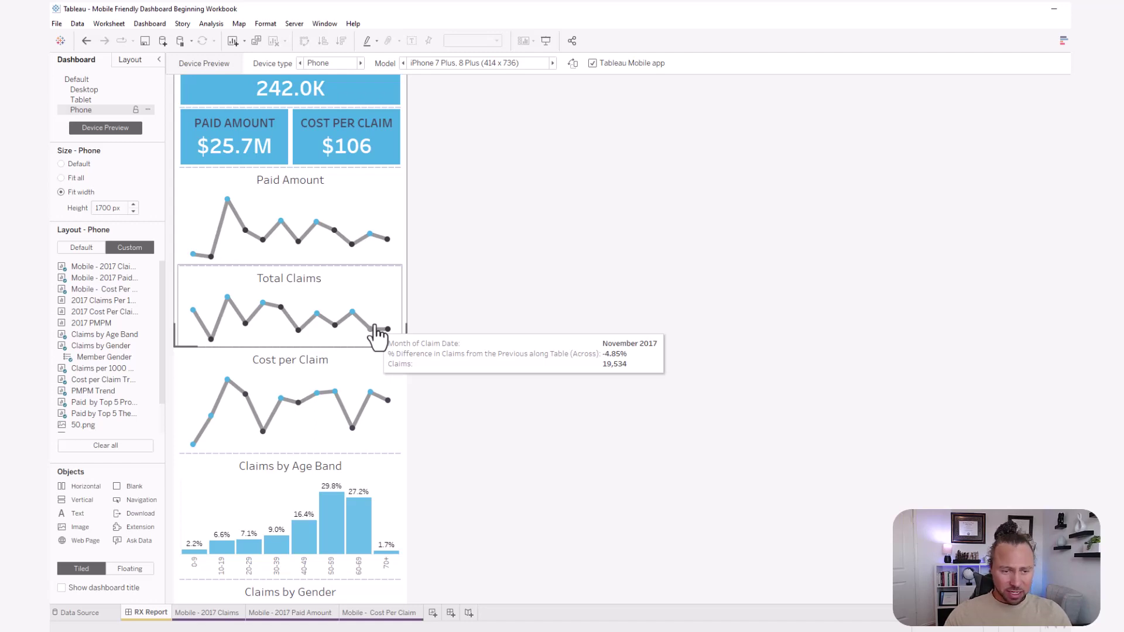
scroll(442, 271, "up", 2)
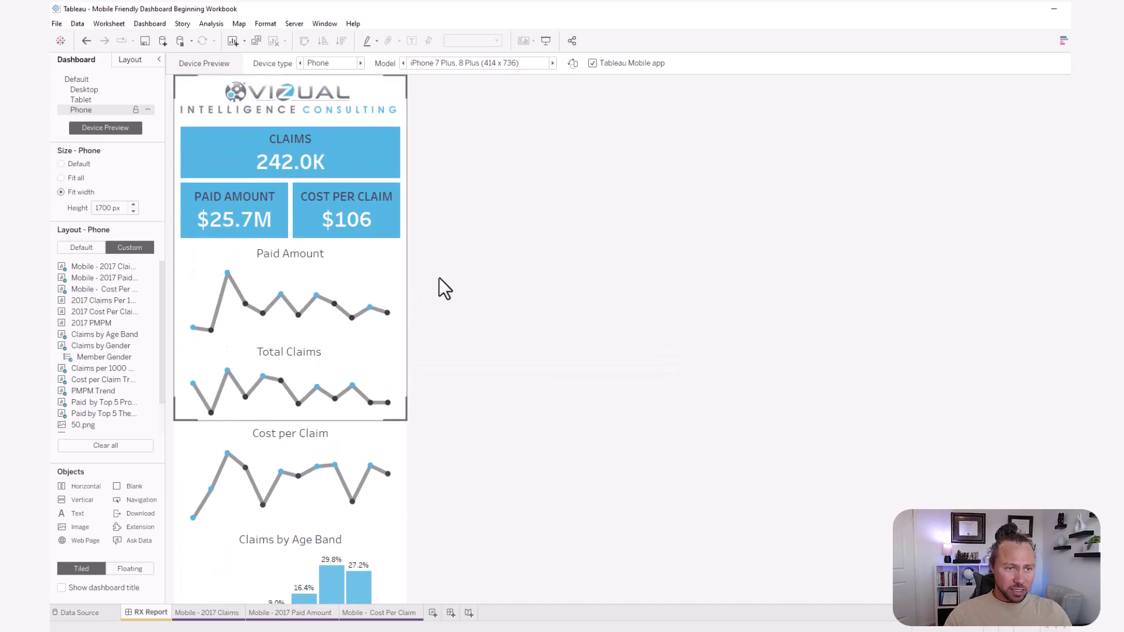